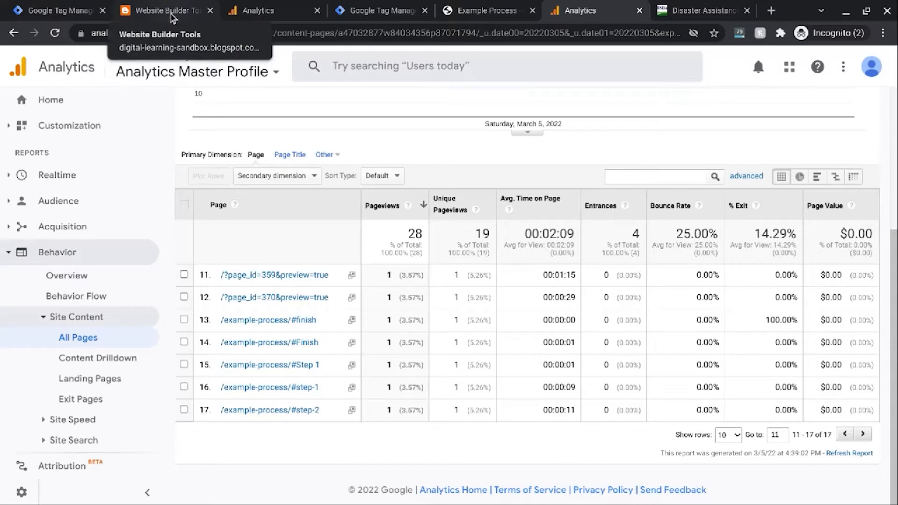
Compare the Website Builder Tools blog post's URL with the All Pages report for the All Web Site Data view
click(172, 18)
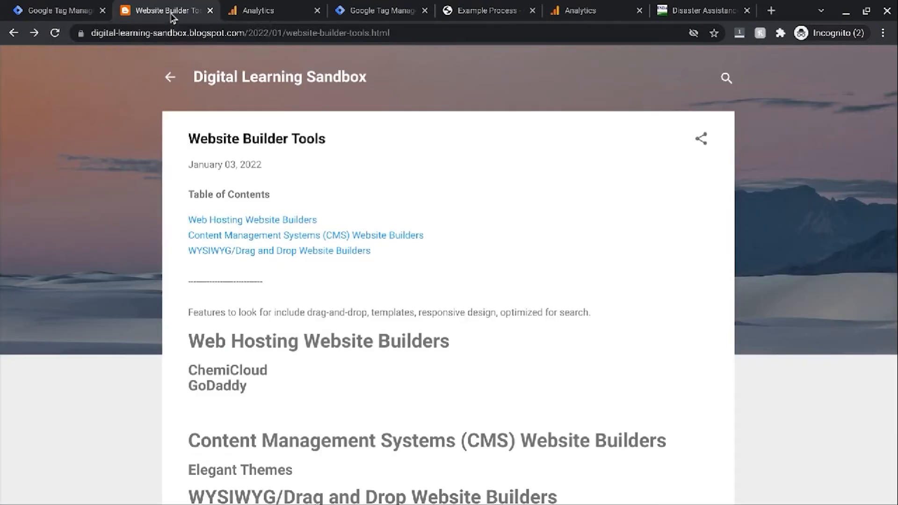
click(53, 36)
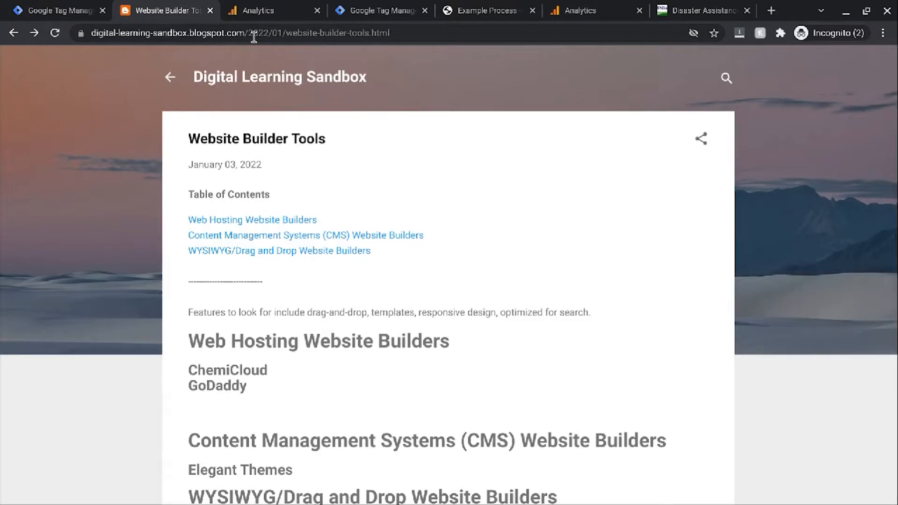
click(258, 9)
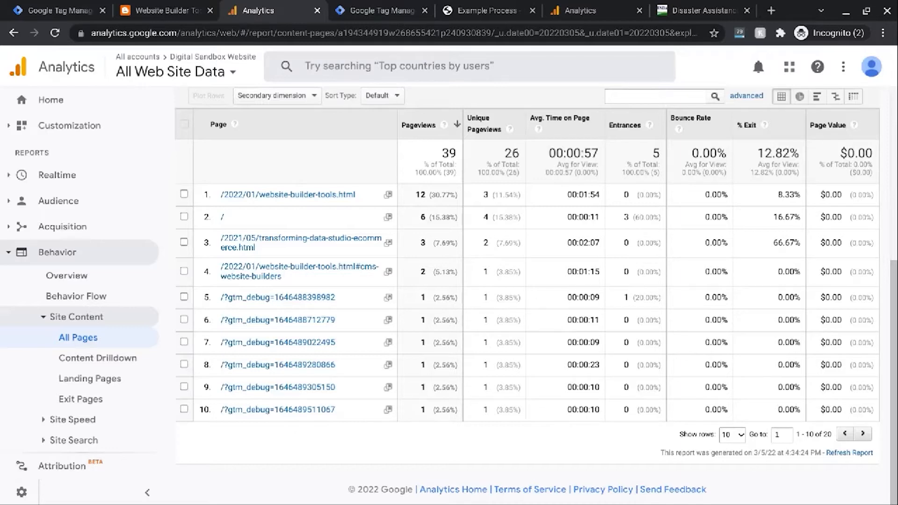
Return to the Website Builder Tools post and jump to its WYSIWYG/Drag and Drop Website Builders section from the table of contents
click(157, 10)
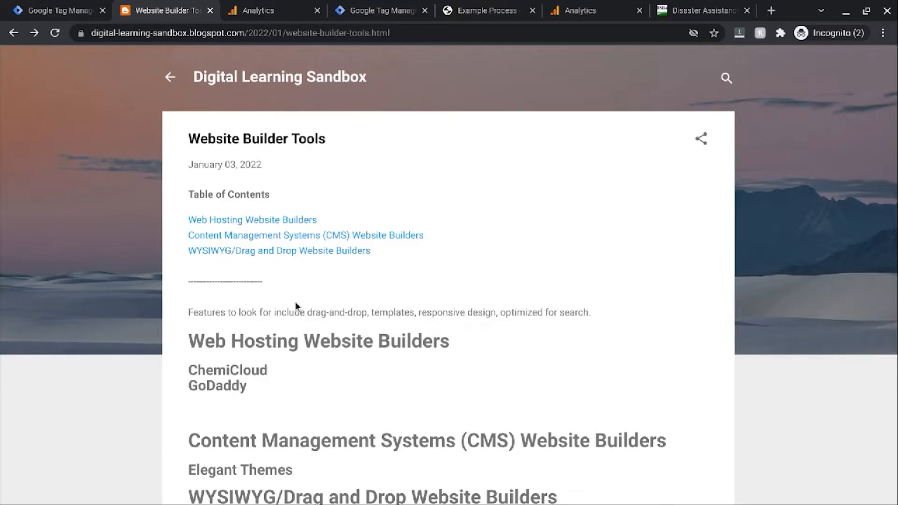
click(276, 253)
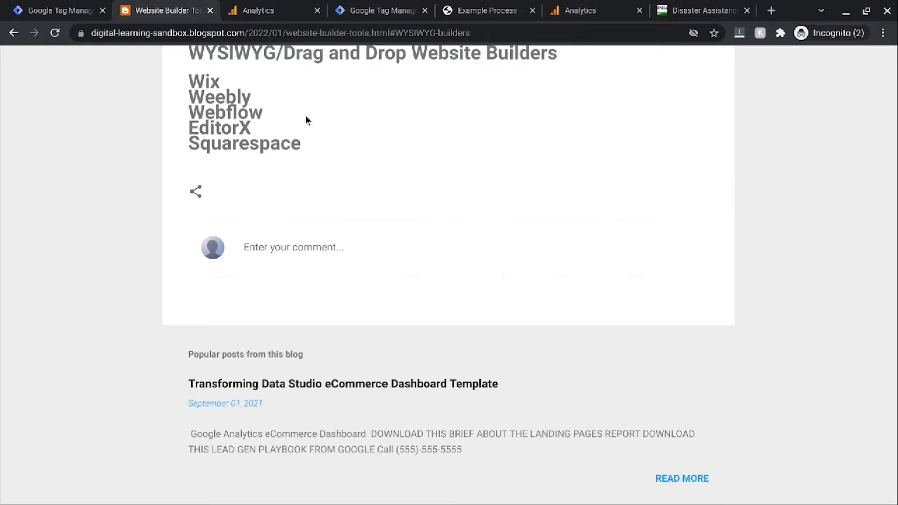
scroll(306, 121, up, 2)
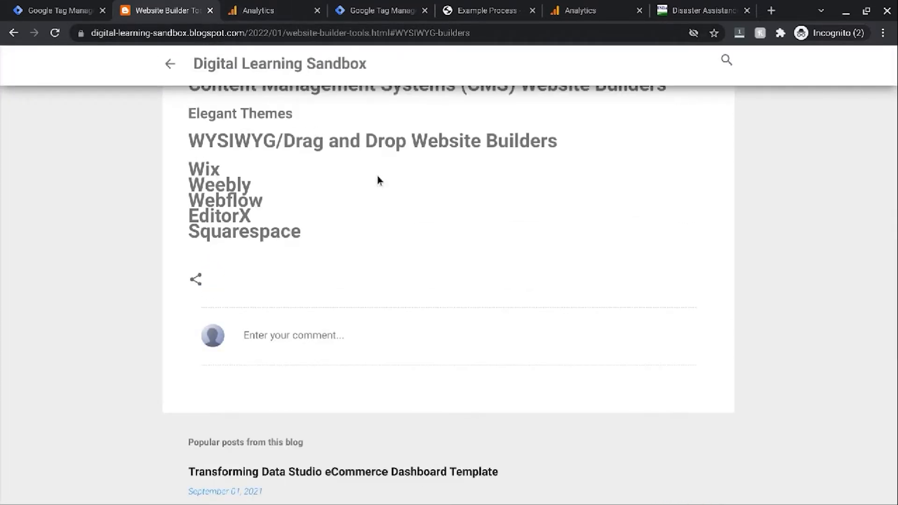
Go through the Step 2 and Finish stages on the Example Process page while watching its URL
click(466, 12)
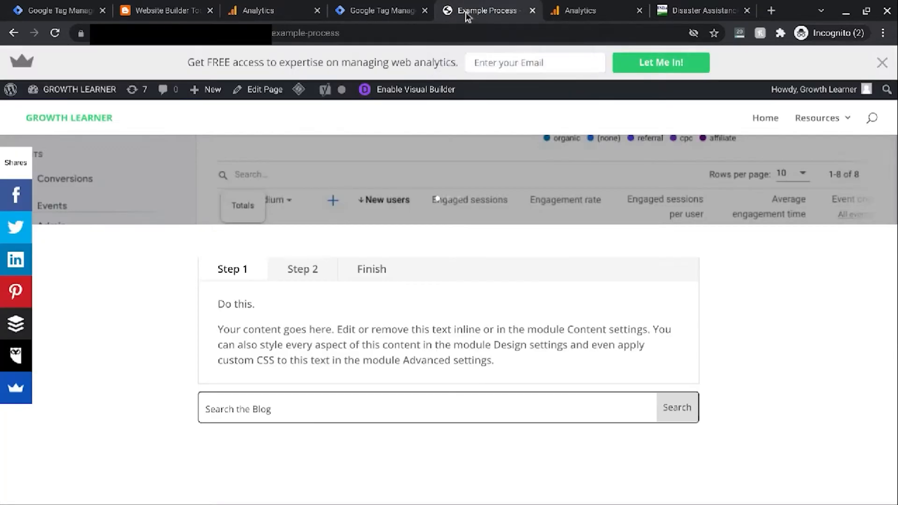
click(286, 276)
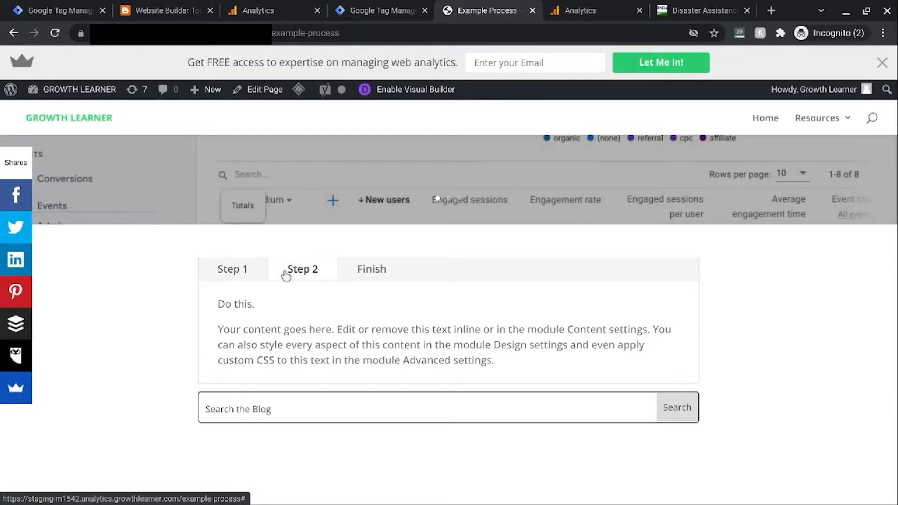
click(352, 280)
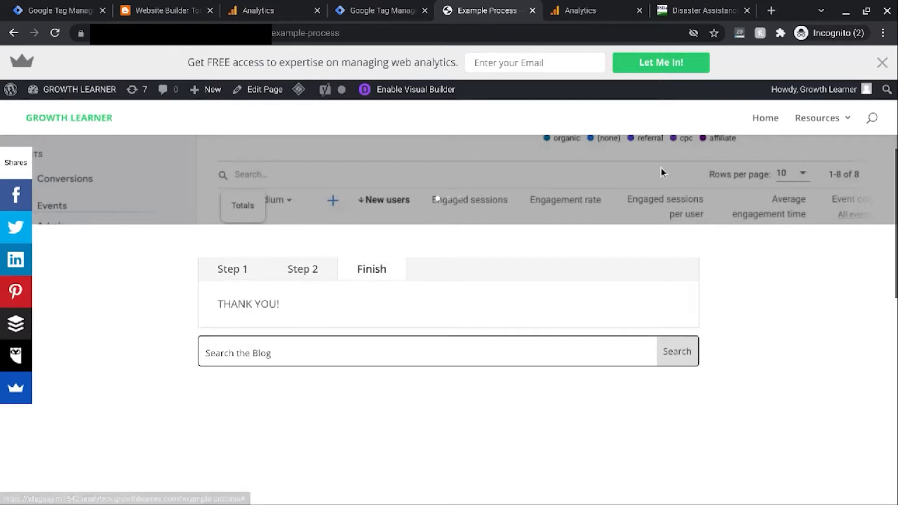
Open the Disaster Assistance Discovery Tool page and answer Yes to the first question about loss or damage
click(693, 10)
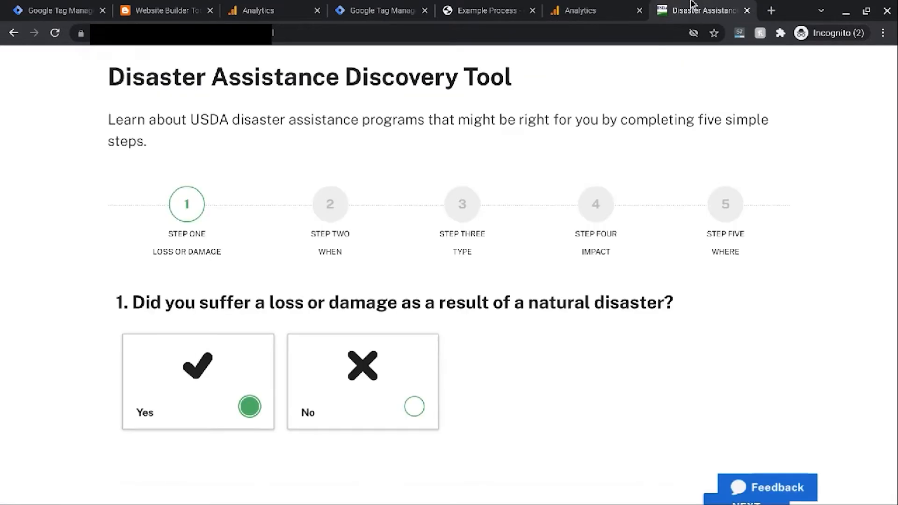
click(379, 394)
click(175, 421)
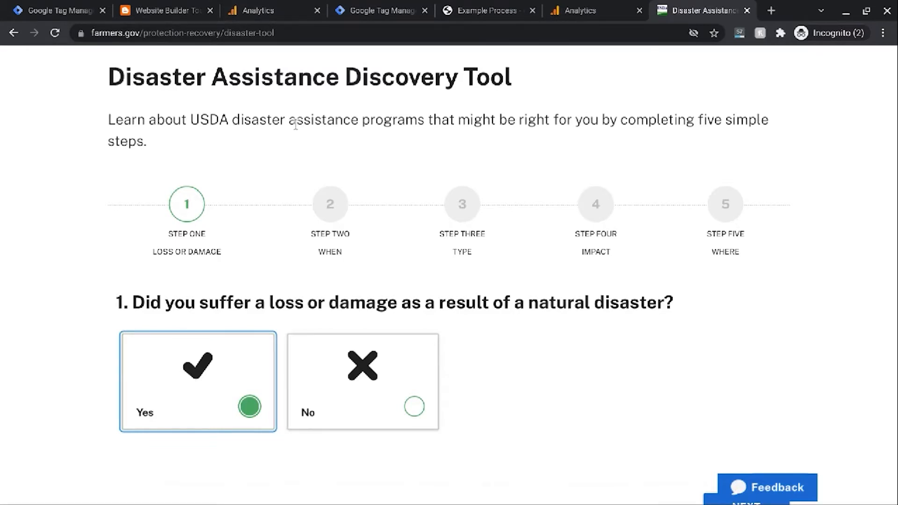
Review the All Pages reports for the All Web Site Data view and the Analytics Master Profile view
click(264, 13)
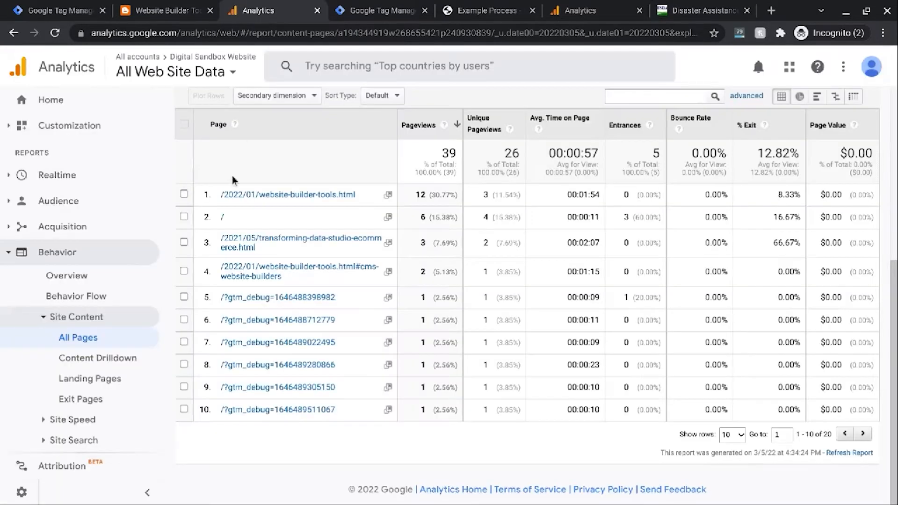
key(ctrl+6)
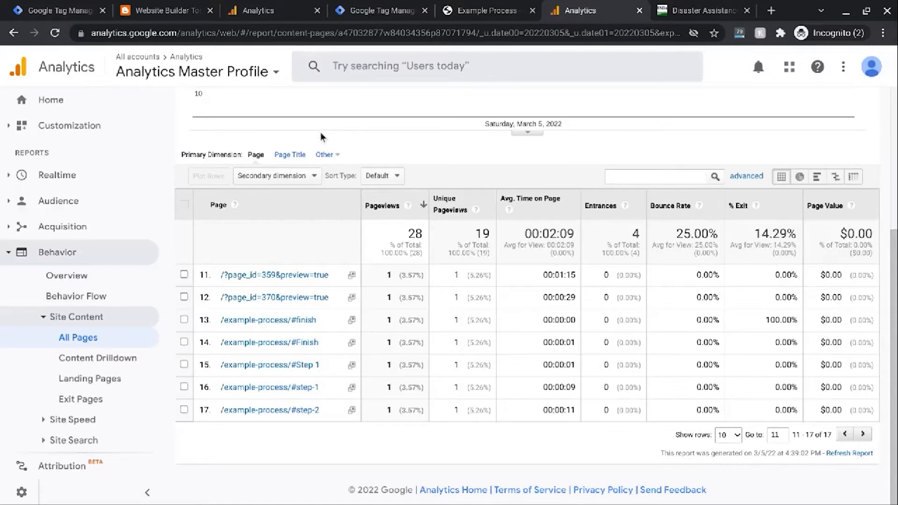
Highlight the blog post's base URL before its fragment, and jump to the Web Hosting Website Builders section from the contents list
click(147, 3)
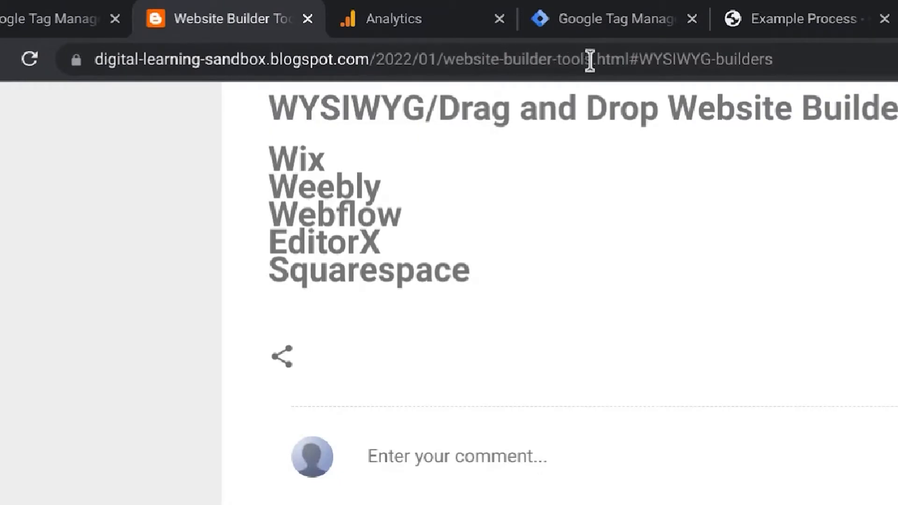
drag(593, 60, 94, 59)
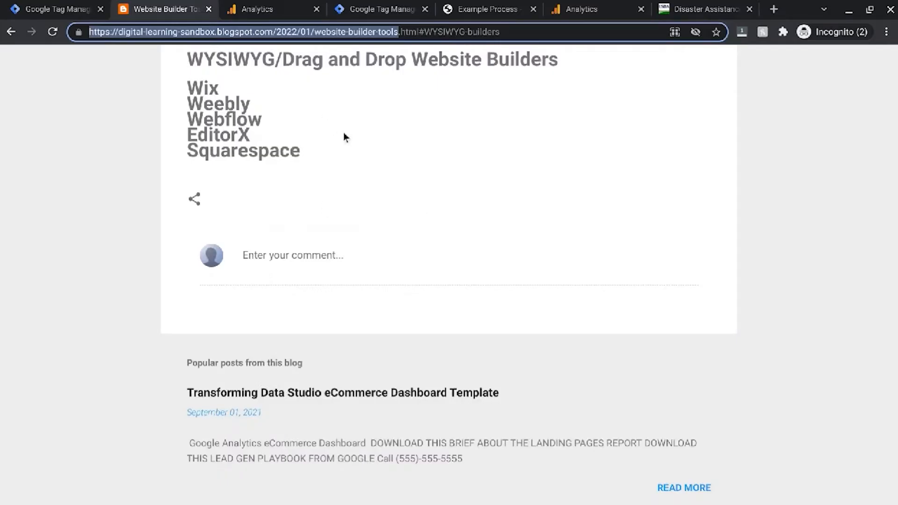
scroll(320, 140, up, 9)
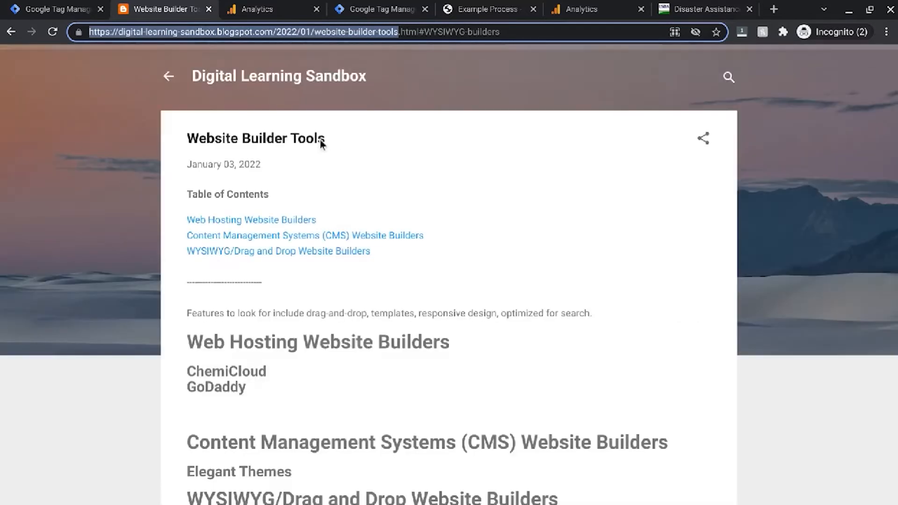
click(284, 222)
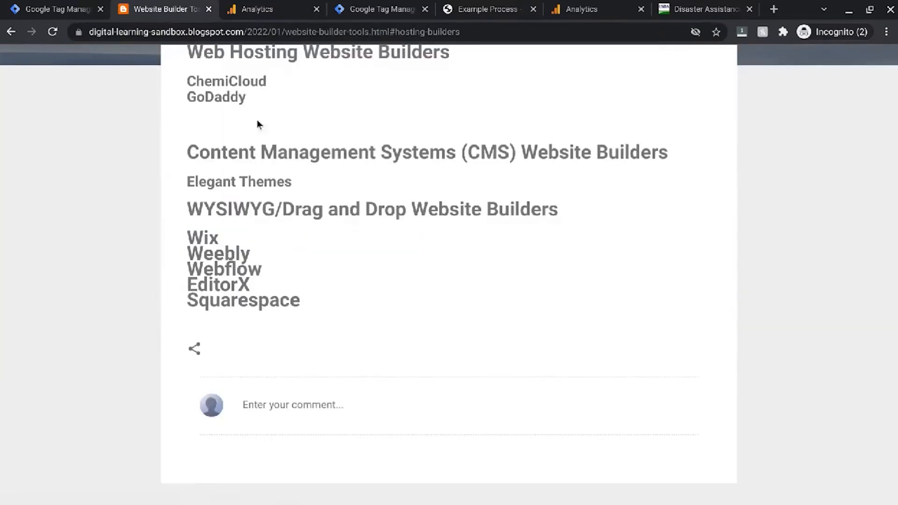
Switch to the Example Process page and view its Step 2 stage for comparison with the blog's anchor links
click(468, 6)
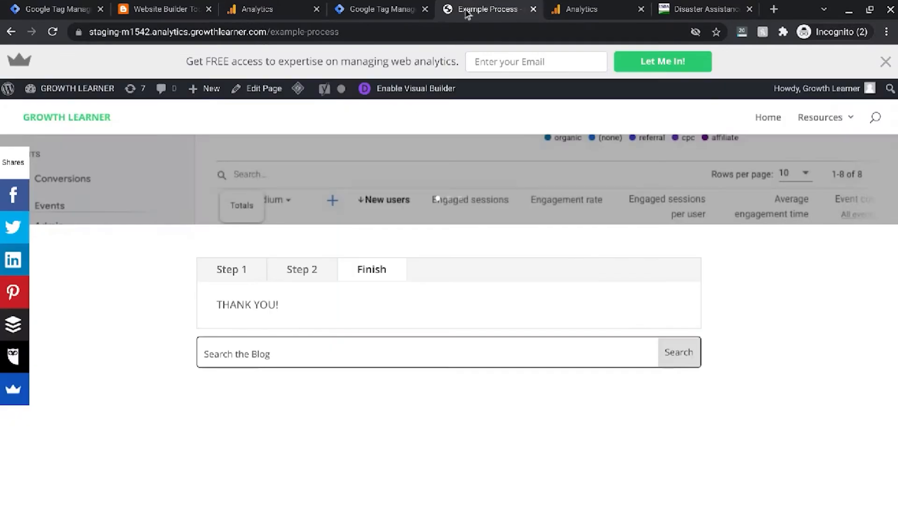
click(302, 267)
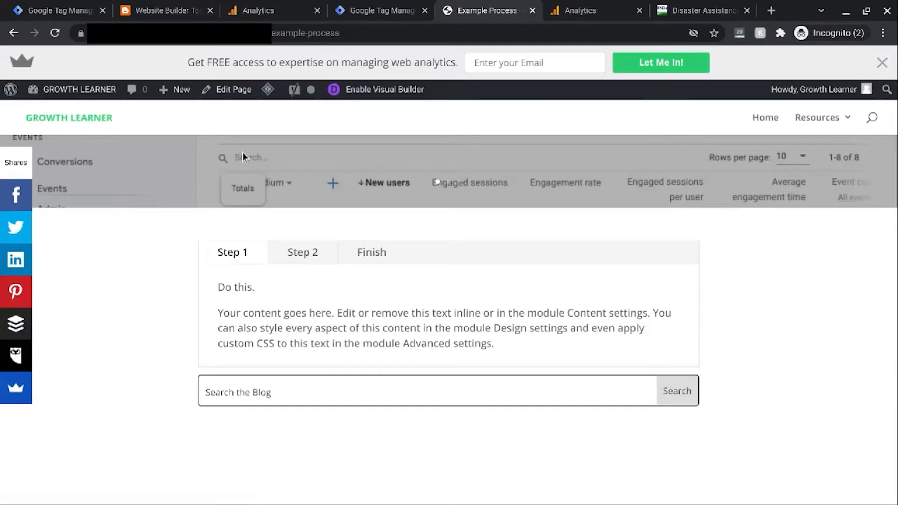
Highlight the blog post's Table of Contents heading, plus the Web Hosting and Content Management Systems section headings
click(175, 18)
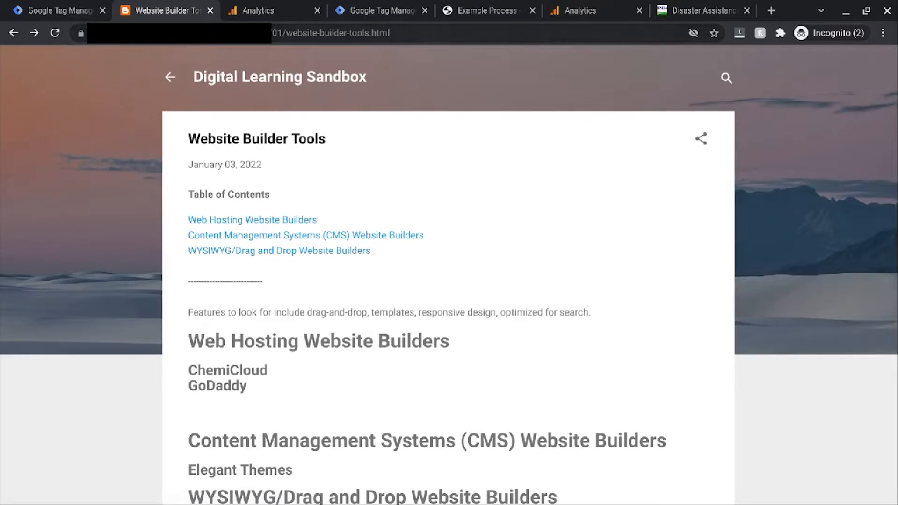
triple_click(225, 194)
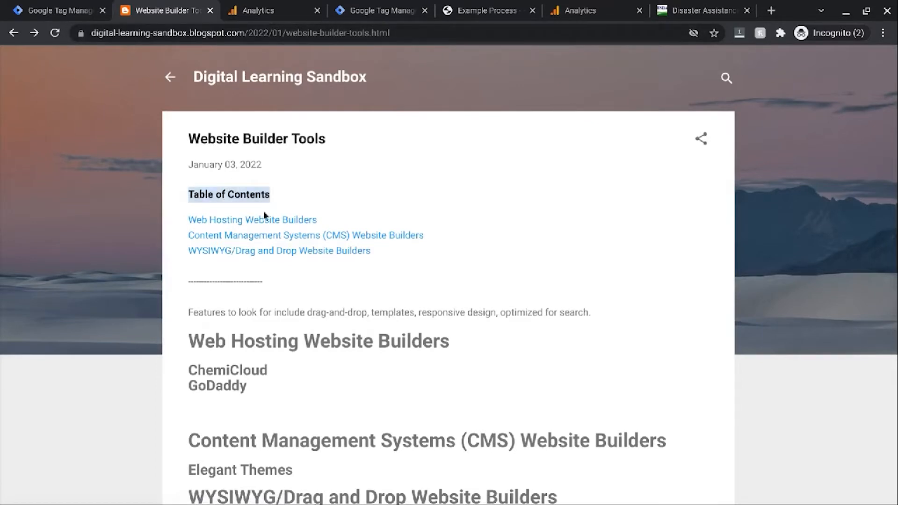
click(256, 341)
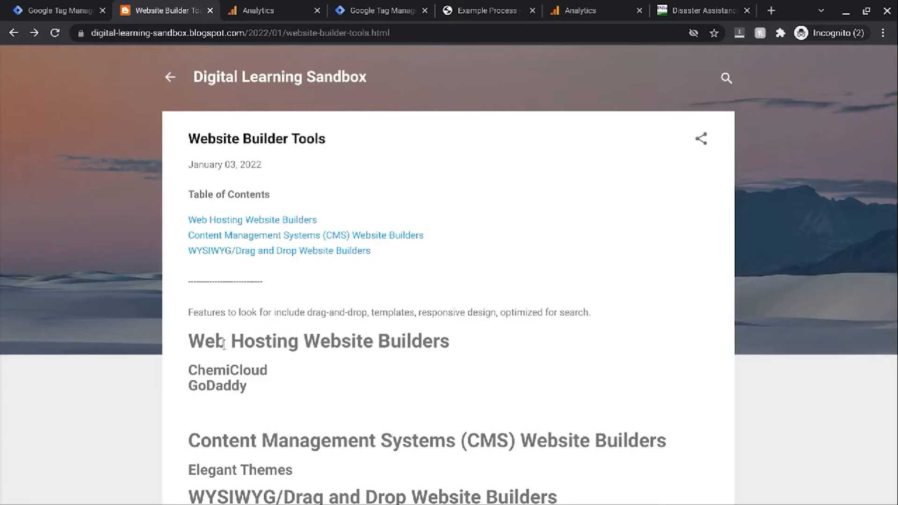
triple_click(269, 346)
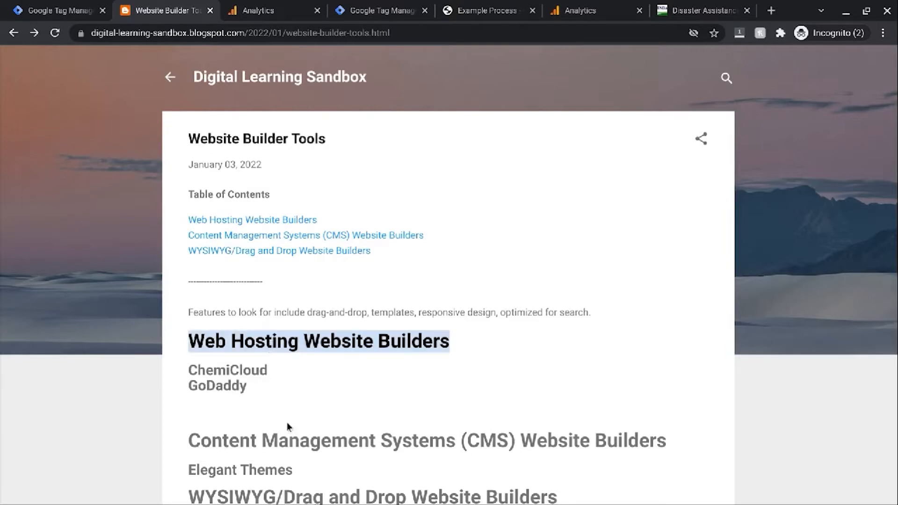
triple_click(291, 440)
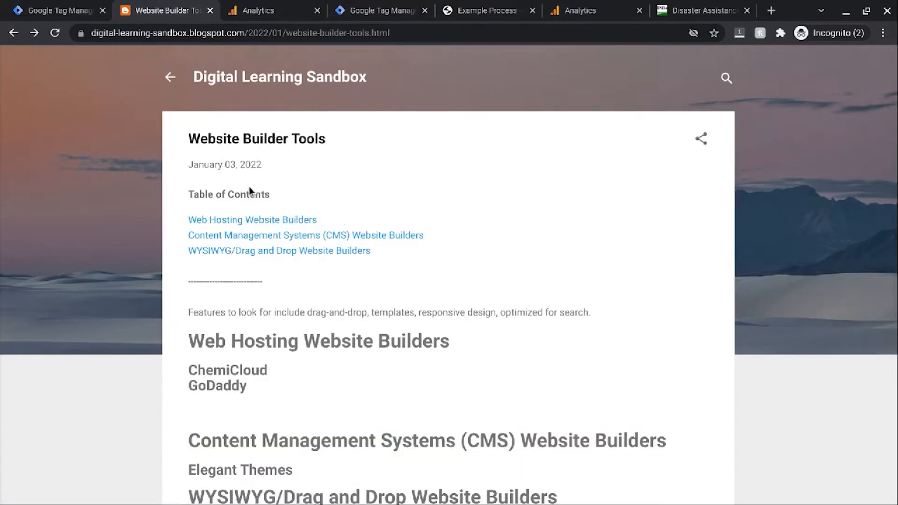
Inspect the HTML of the Web Hosting Website Builders contents link and of its matching section heading
right_click(271, 225)
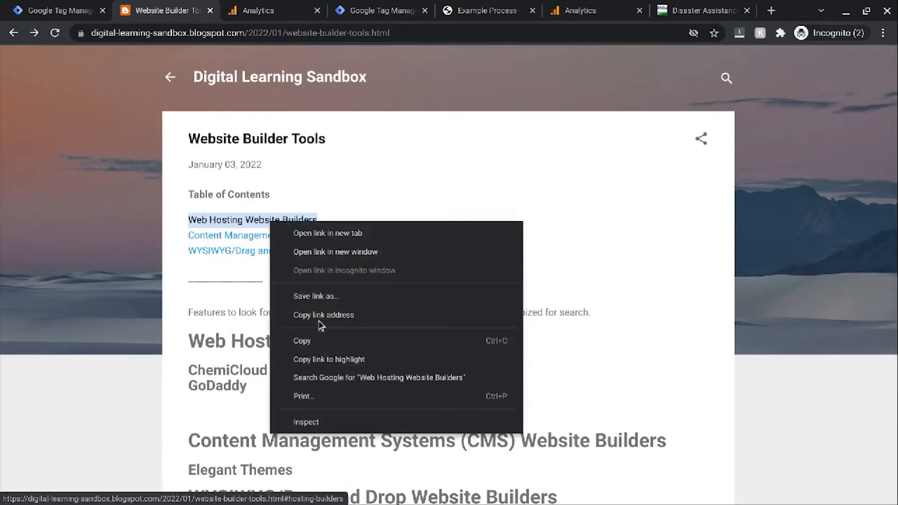
click(354, 428)
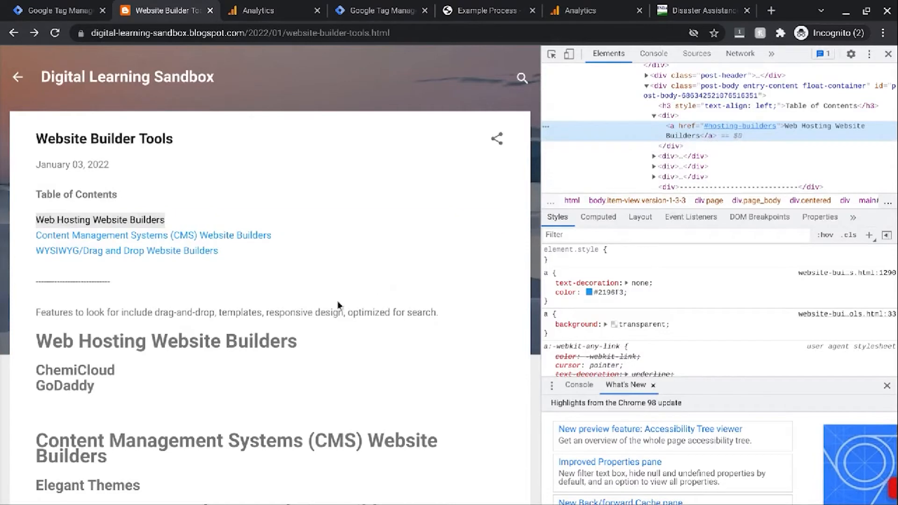
triple_click(176, 331)
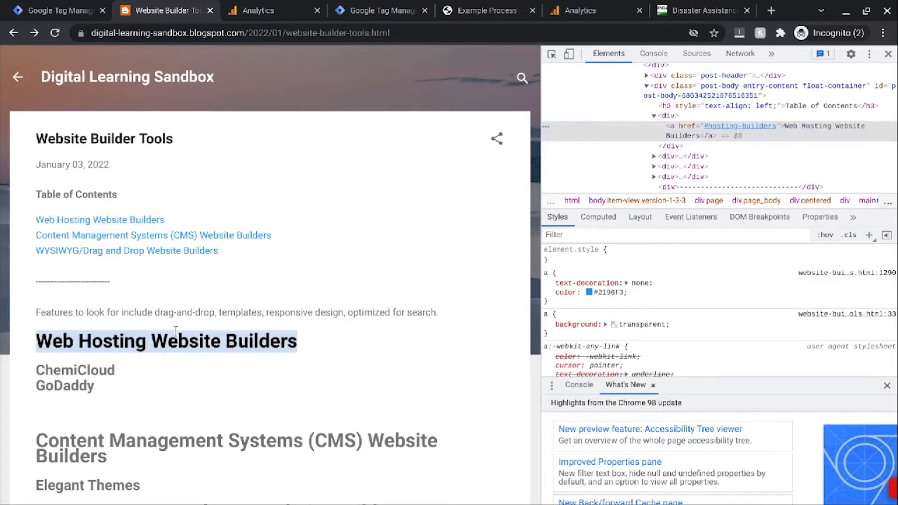
right_click(176, 331)
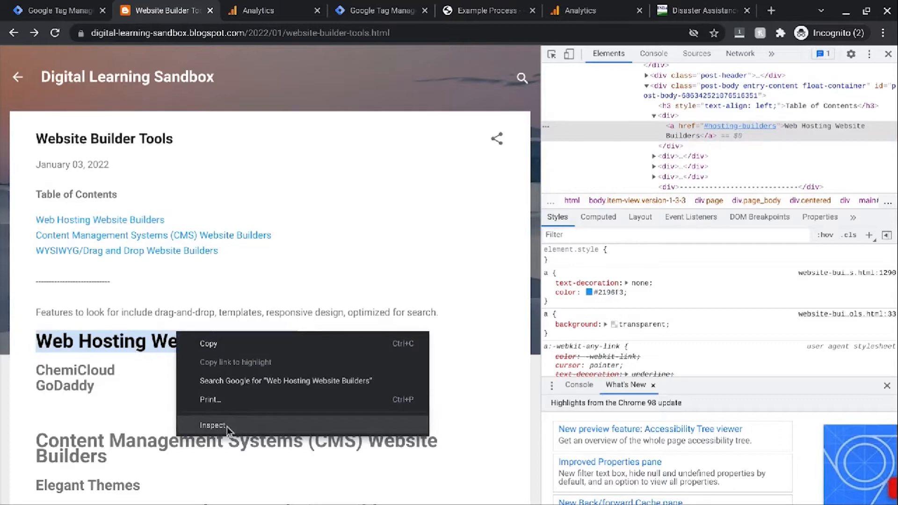
click(227, 426)
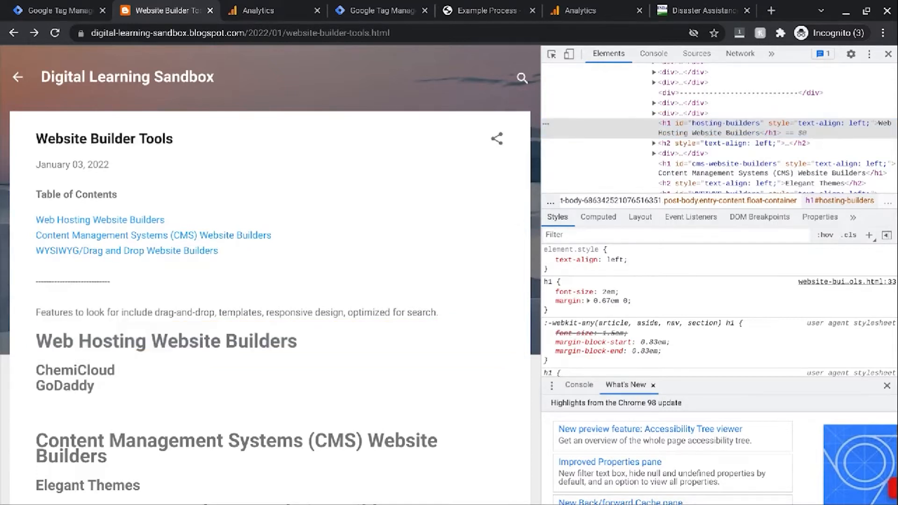
Use the element picker on the Web Hosting contents link and its section heading, and highlight the heading's id "hosting-builders"
click(552, 56)
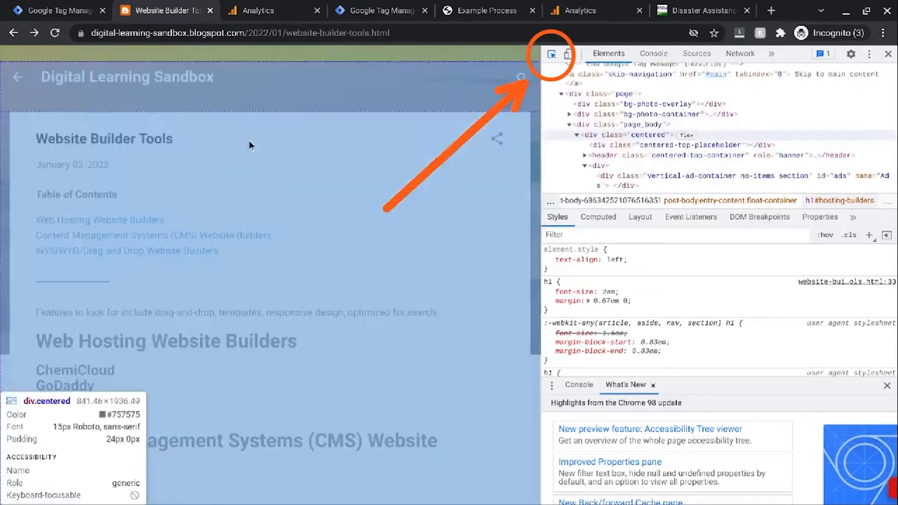
click(129, 224)
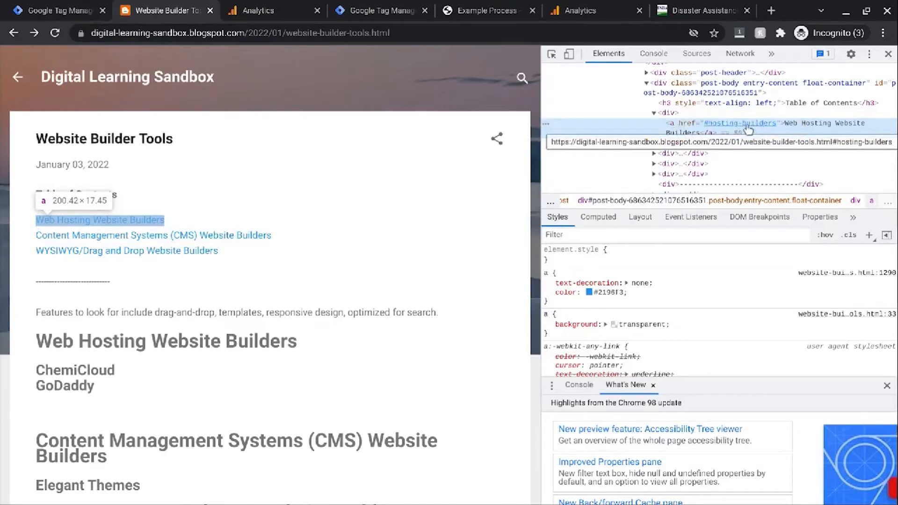
click(551, 54)
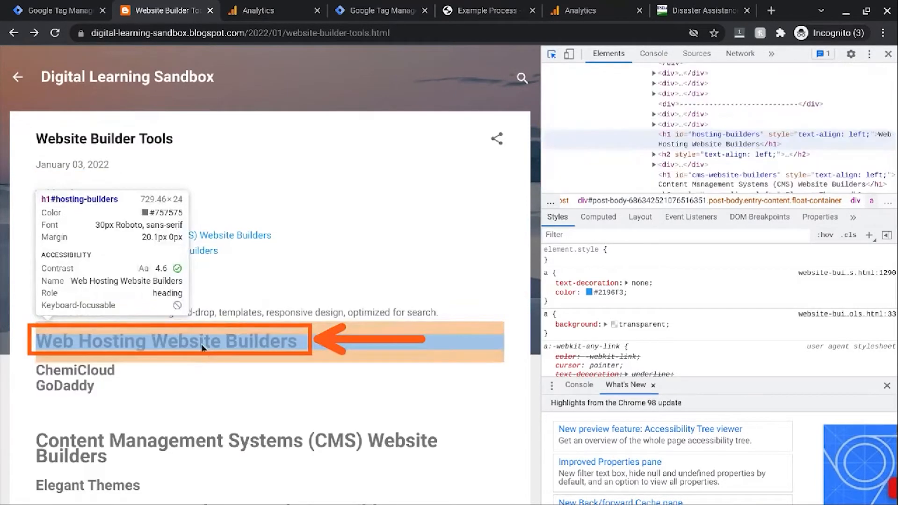
click(202, 348)
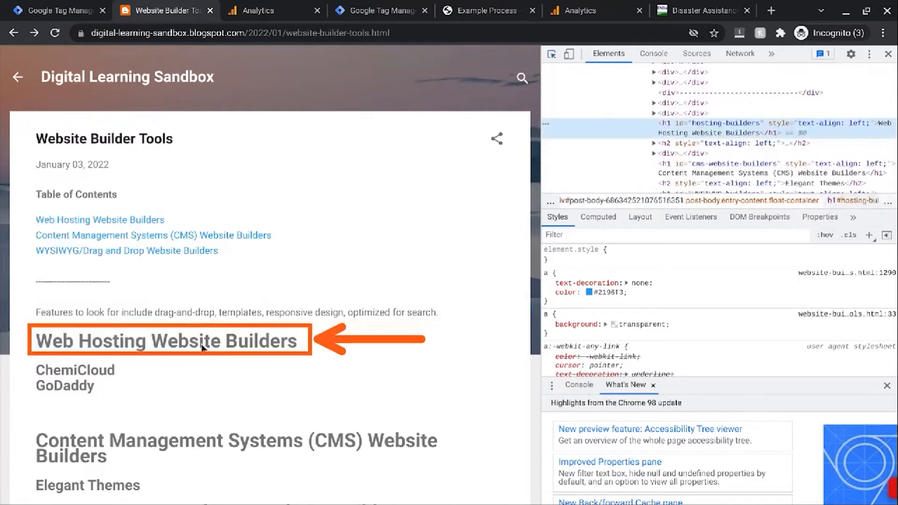
double_click(703, 124)
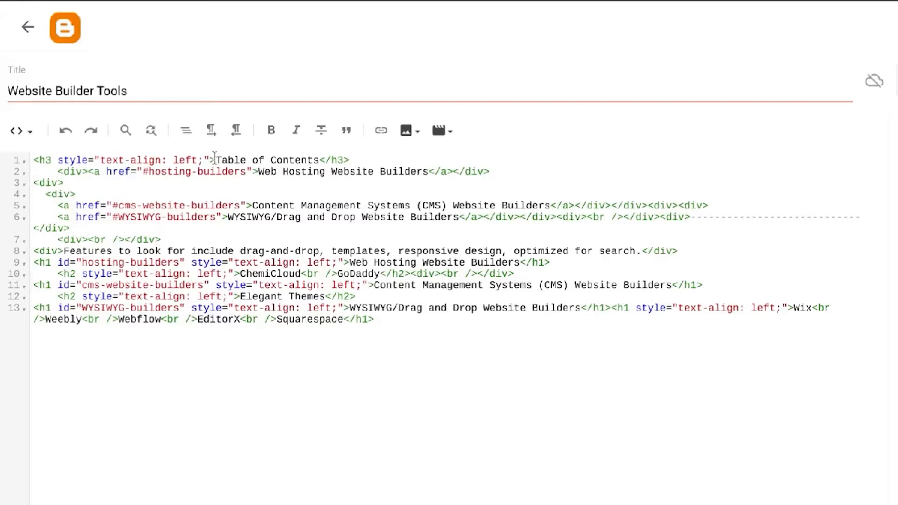
Highlight the Table of Contents heading, its link block, and the matching "hosting-builders" href and heading id in the Blogger post's HTML
drag(215, 161, 319, 161)
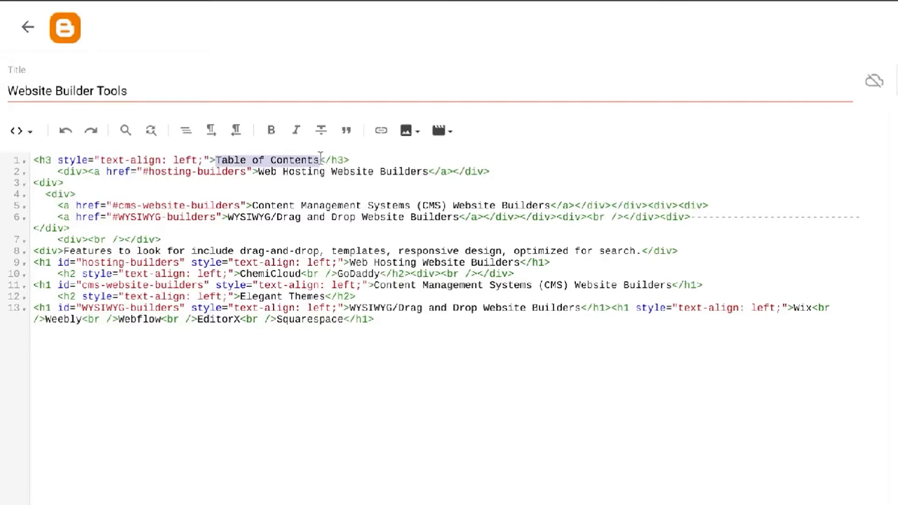
drag(57, 171, 514, 218)
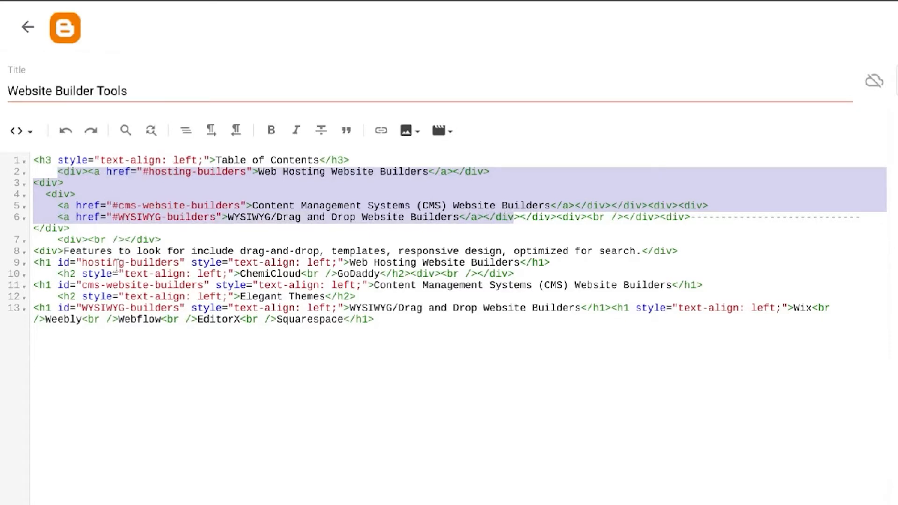
double_click(171, 173)
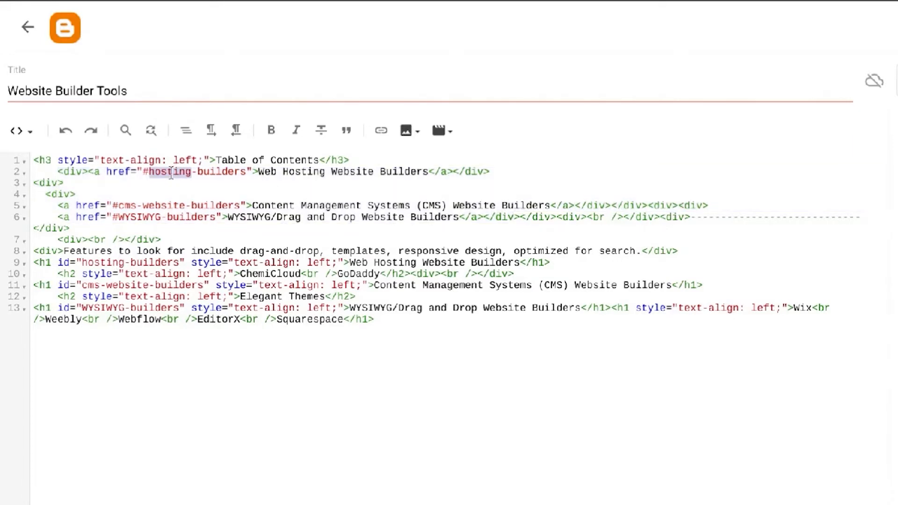
drag(171, 173, 246, 172)
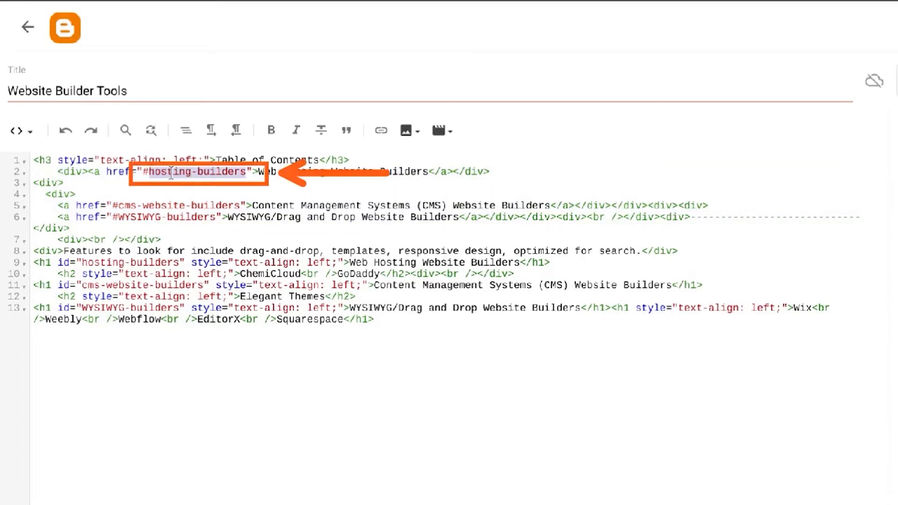
click(84, 266)
drag(84, 265, 180, 263)
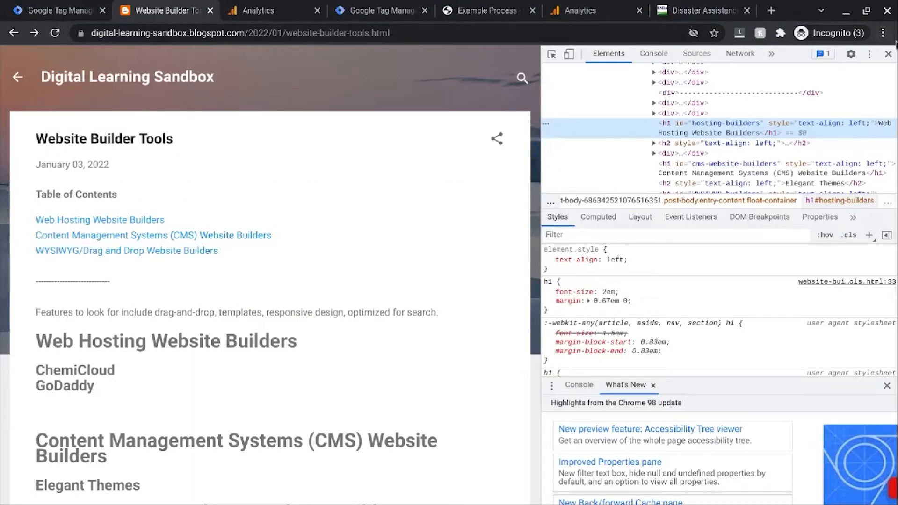
Close the developer tools on the blog post and follow the Content Management Systems (CMS) Website Builders contents link
click(888, 54)
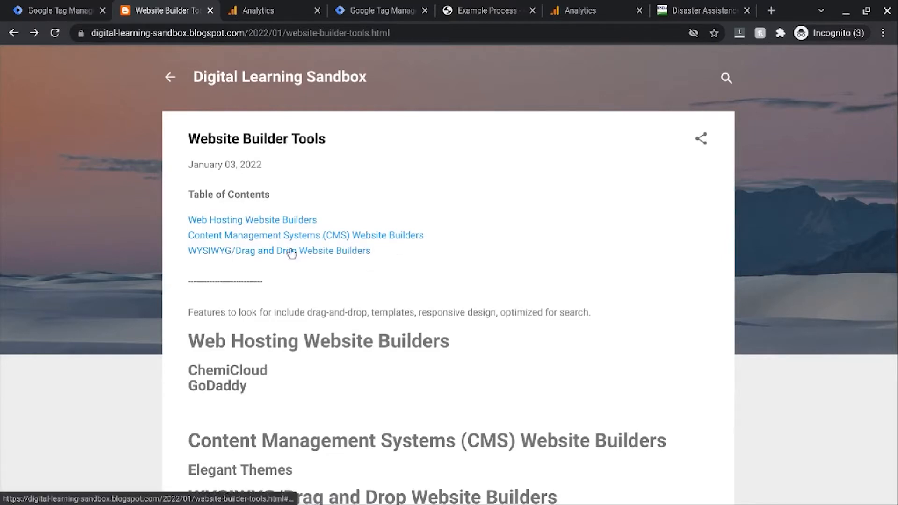
click(304, 239)
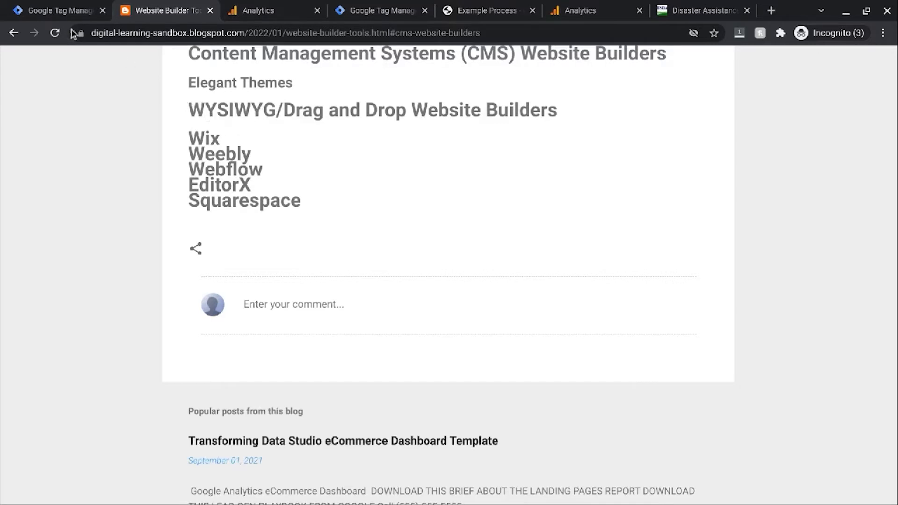
Switch to Google Tag Manager and check that the Page Path and New History Fragment built-in variables are enabled
click(66, 14)
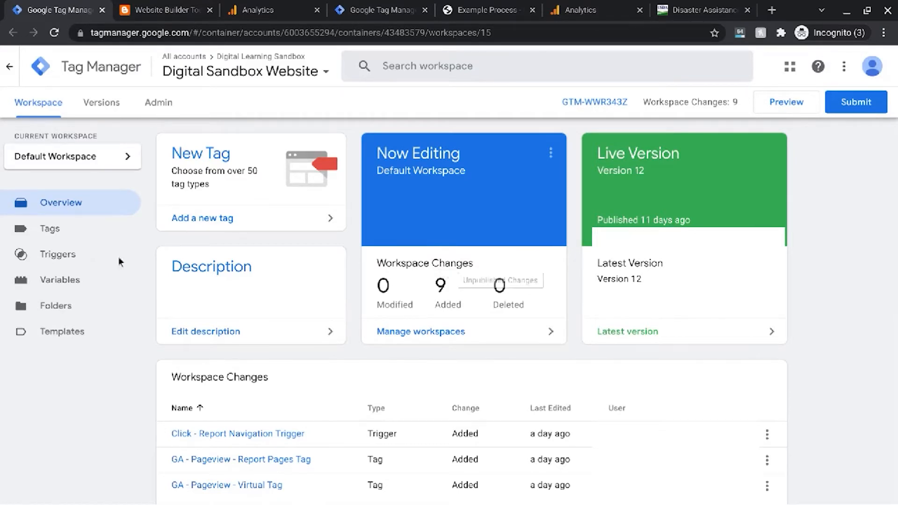
click(50, 283)
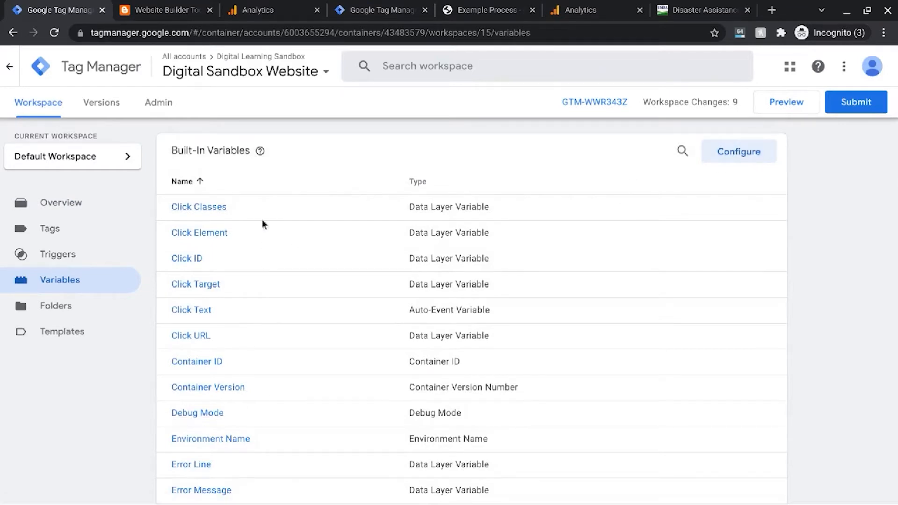
click(744, 157)
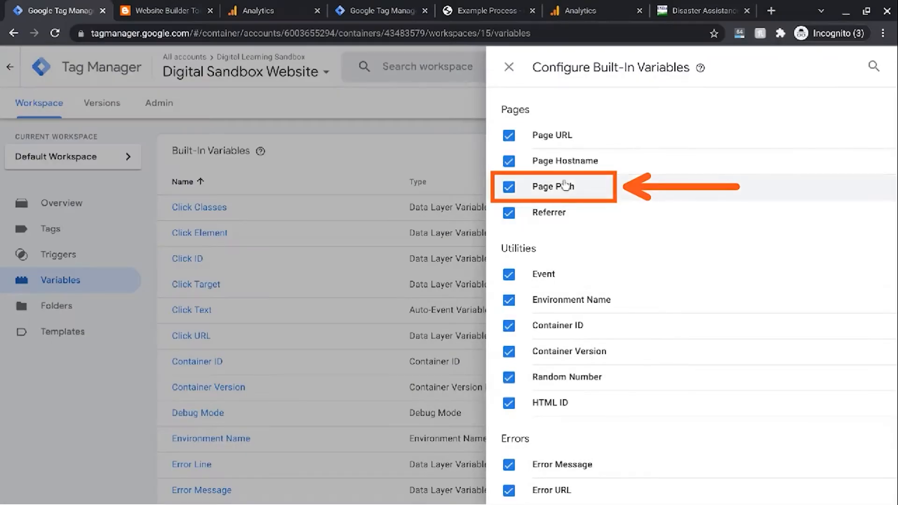
scroll(567, 256, down, 18)
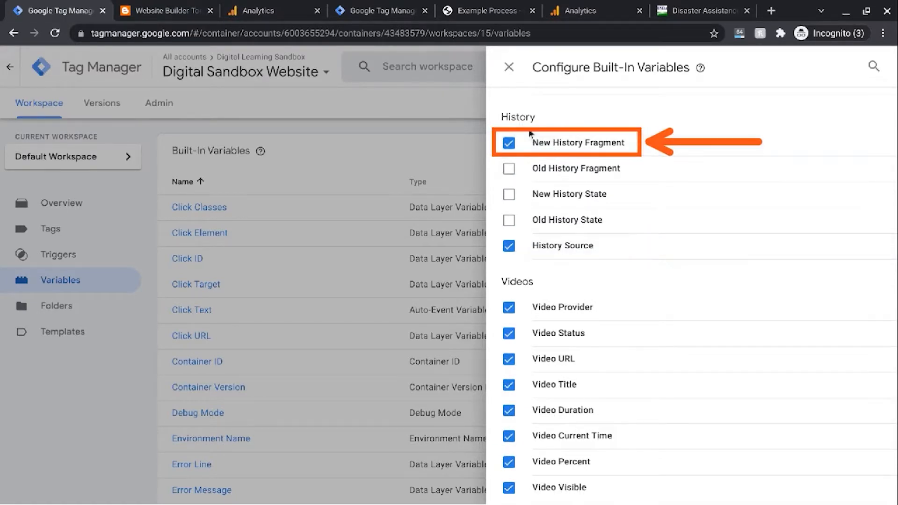
scroll(582, 265, up, 3)
scroll(581, 265, up, 10)
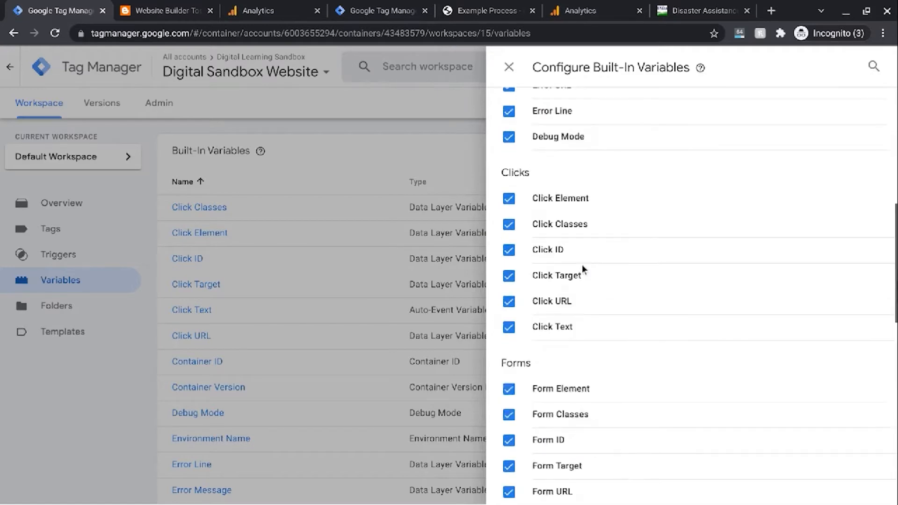
scroll(582, 265, up, 2)
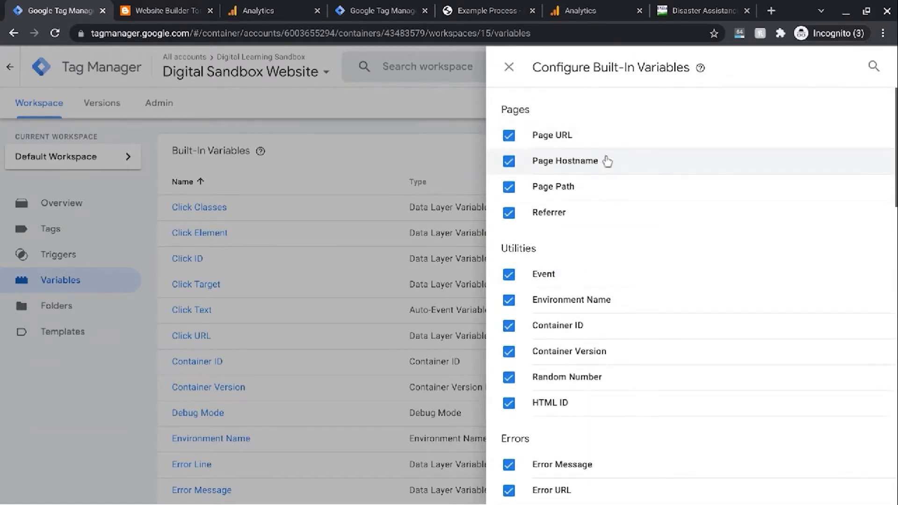
scroll(575, 267, down, 3)
scroll(574, 267, down, 5)
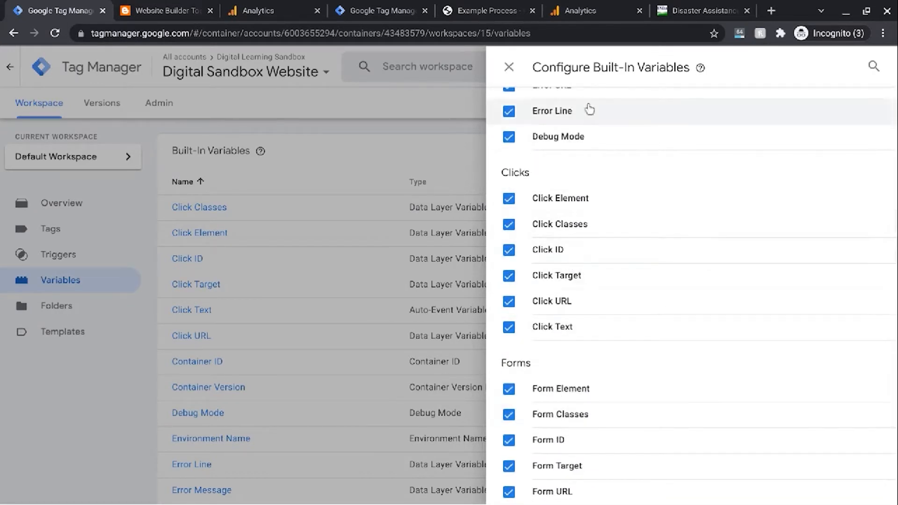
scroll(561, 257, up, 9)
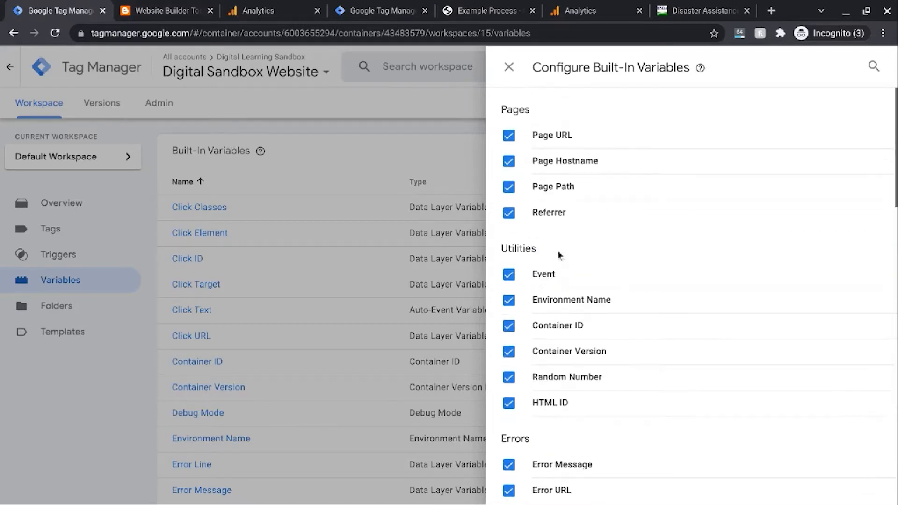
click(509, 68)
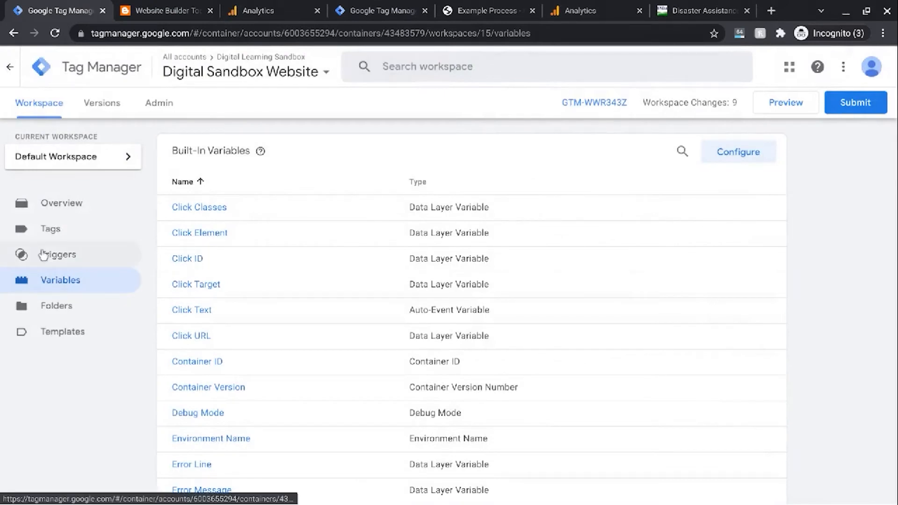
Create a new tag from the workspace overview and name it "GA - Pageview - TOC Virtual Tag"
click(69, 210)
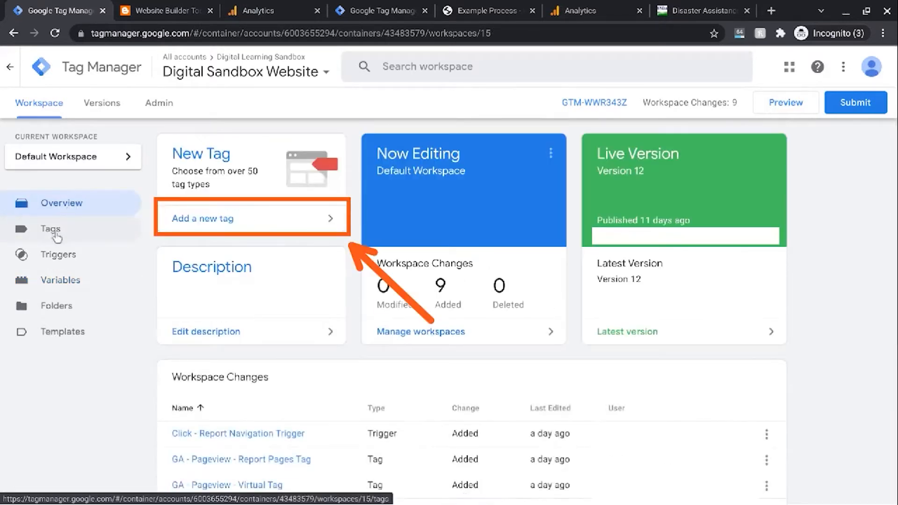
click(229, 225)
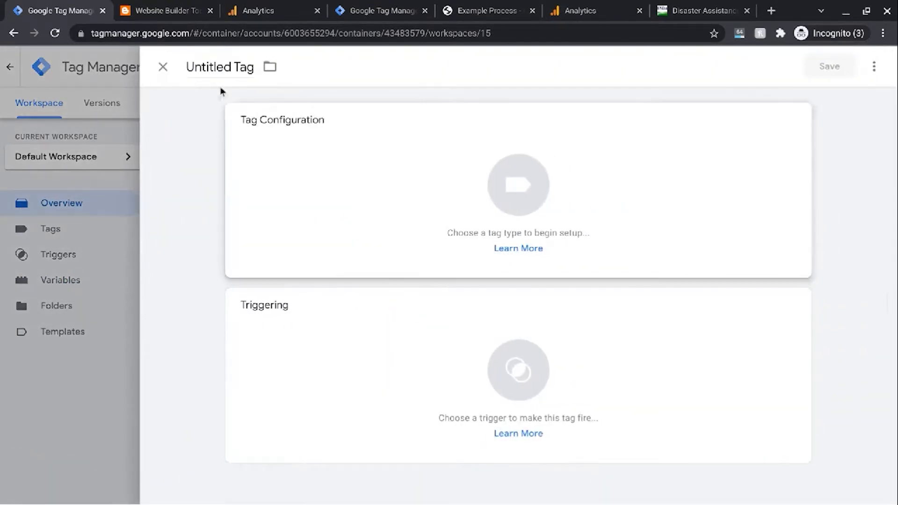
double_click(217, 69)
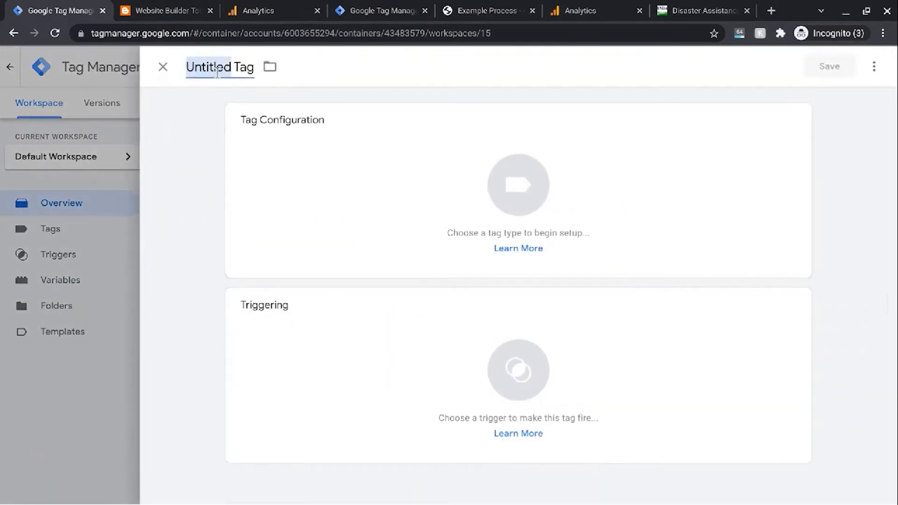
text(GA - Pa)
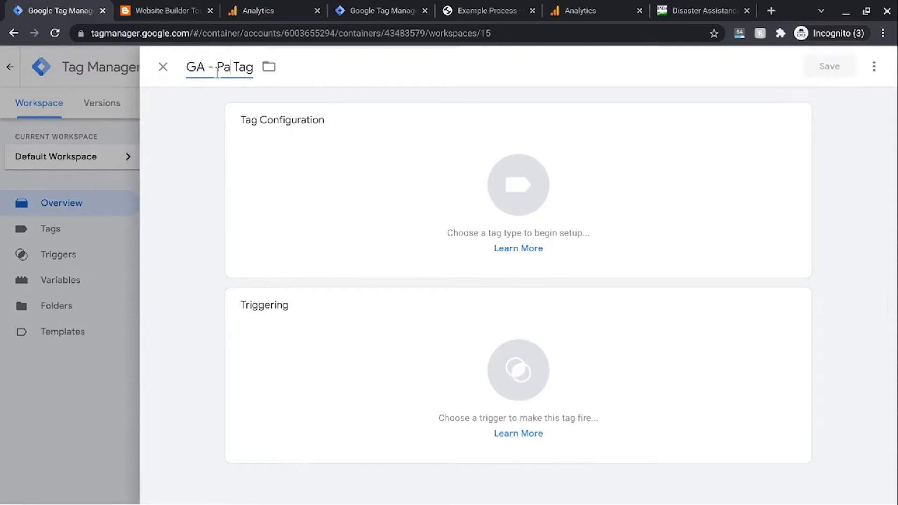
text(geview - )
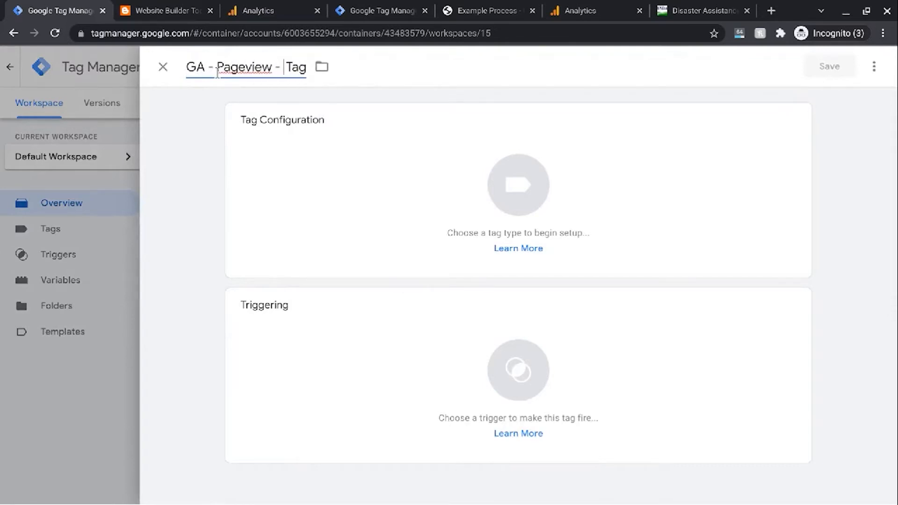
text(Viru)
key(BackSpace)
text(t)
key(BackSpace)
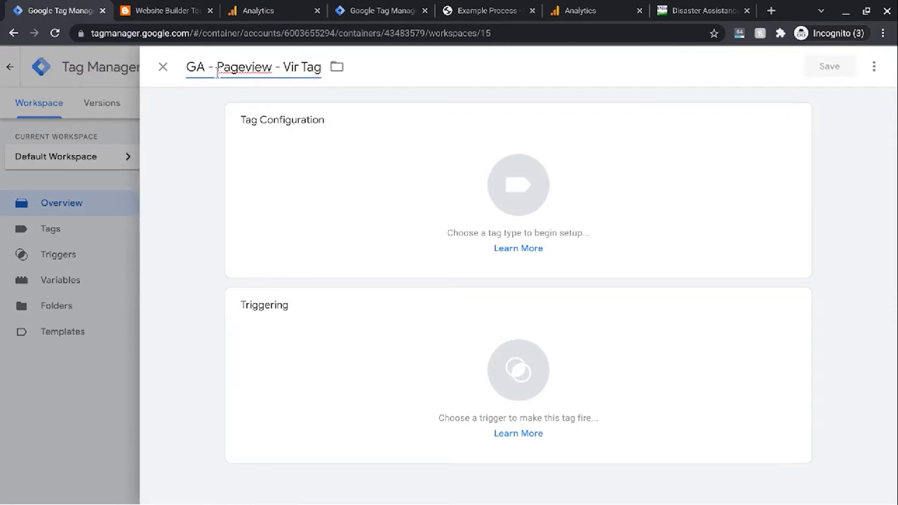
key(BackSpace)
key(BackSpace)
key(BackSpace)
text(TOC)
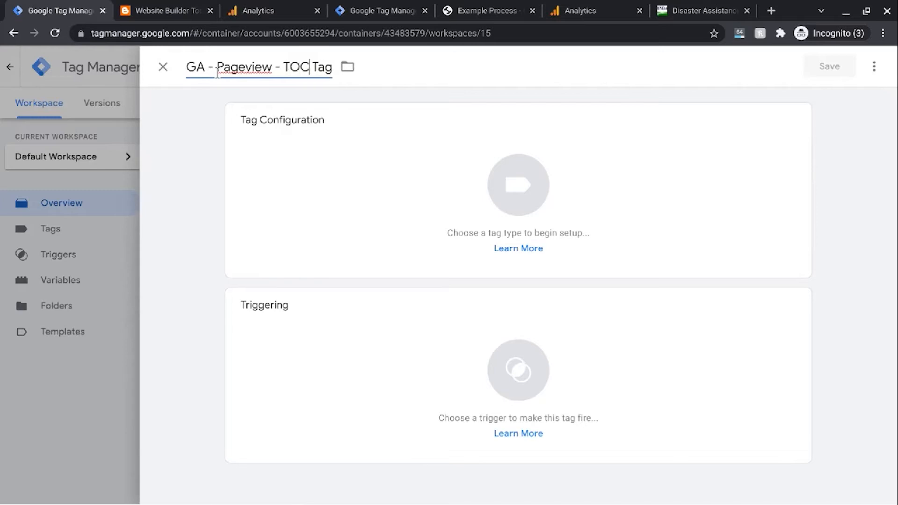
text( Virtu)
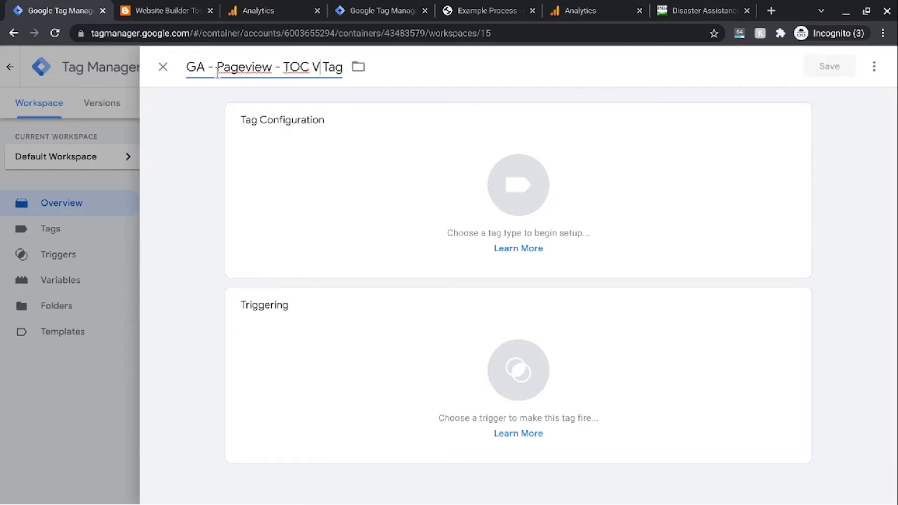
text(al)
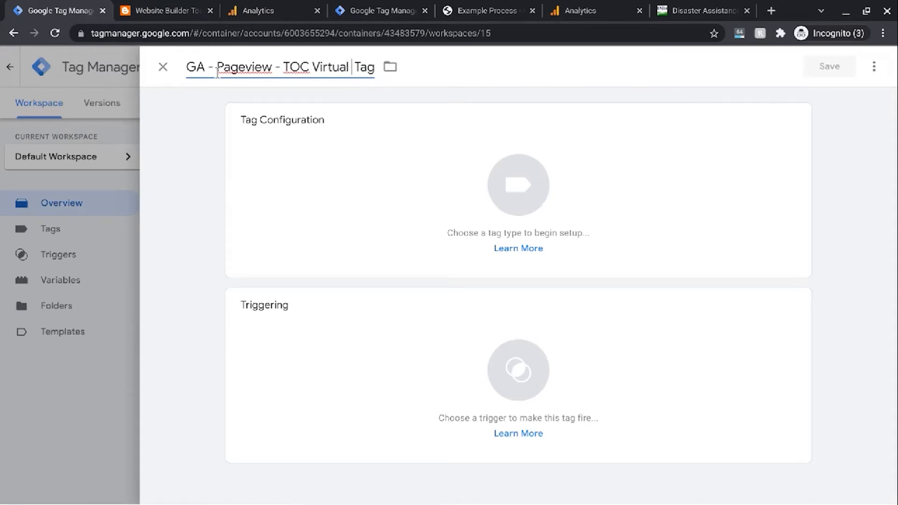
key(BackSpace)
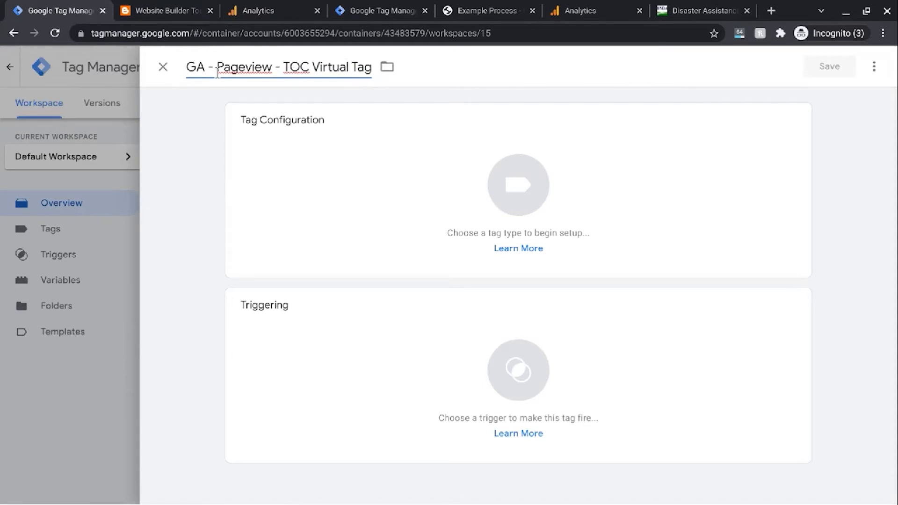
Set the tag type to Google Analytics: Universal Analytics and choose {{GA UA Settings Variable}} as its Google Analytics settings
click(518, 186)
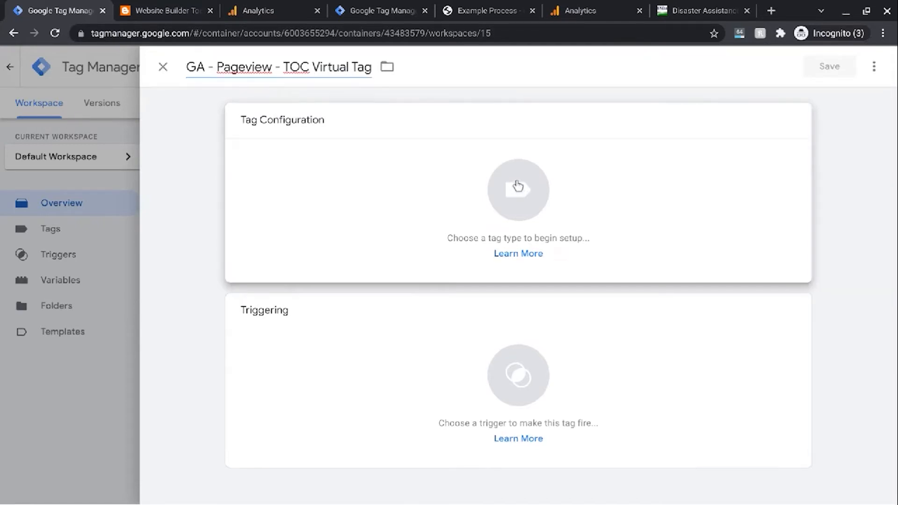
click(517, 186)
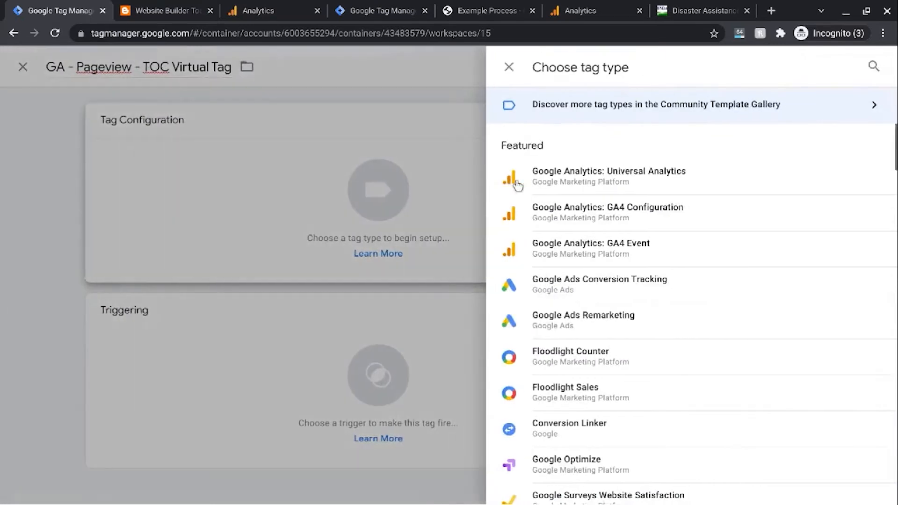
click(564, 186)
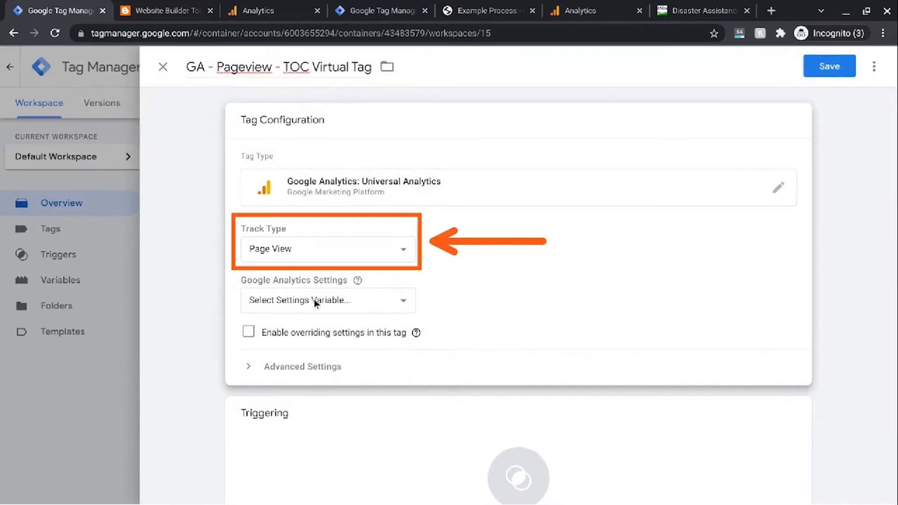
click(287, 301)
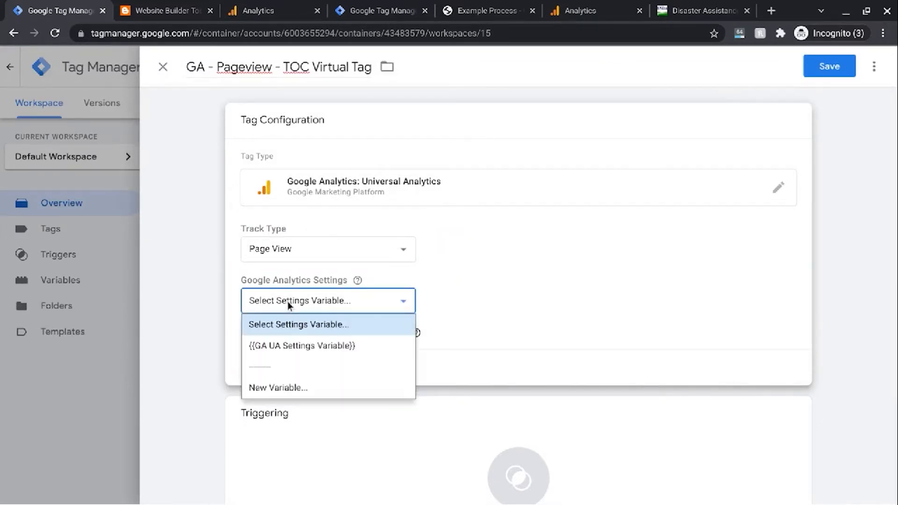
click(290, 350)
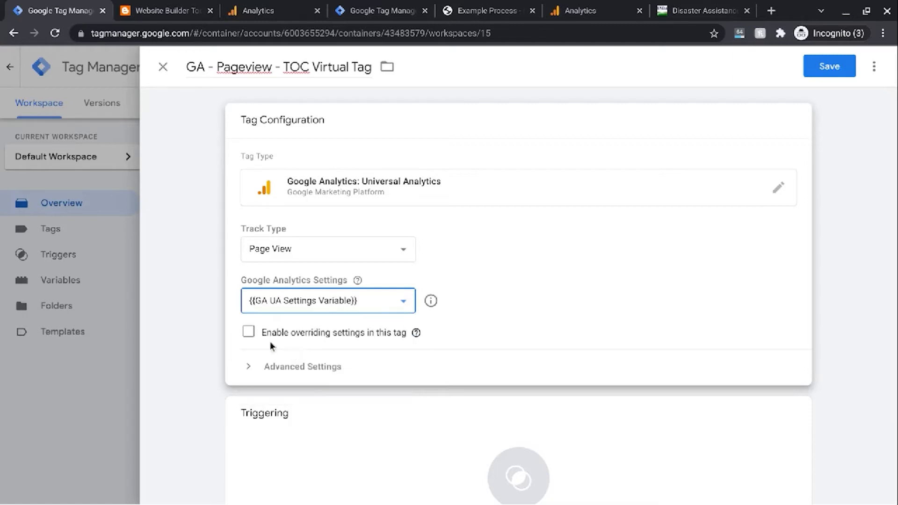
Enable overriding settings in the tag and add a blank field row under Fields to Set
click(248, 333)
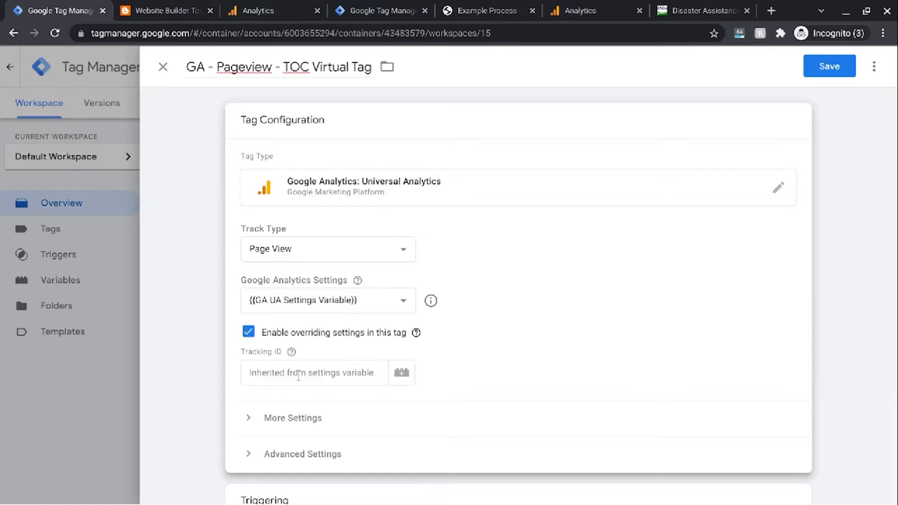
click(295, 418)
scroll(363, 360, down, 2)
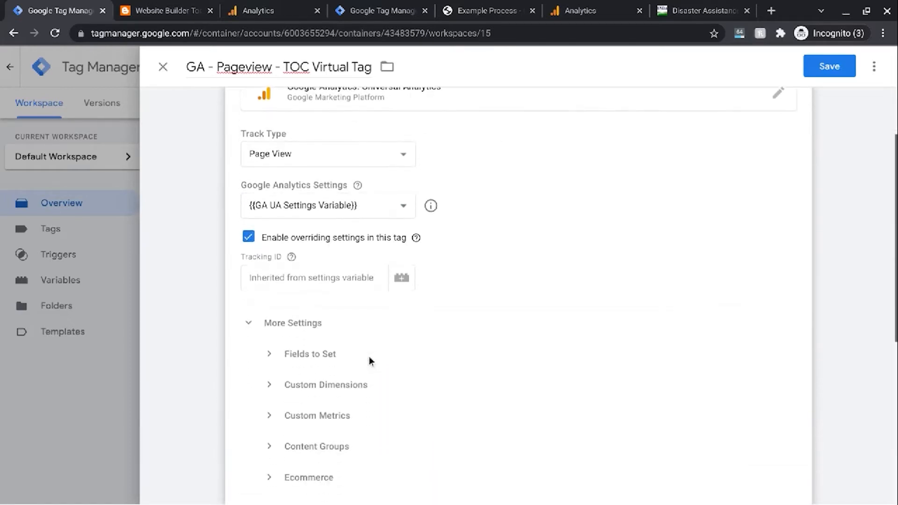
click(298, 355)
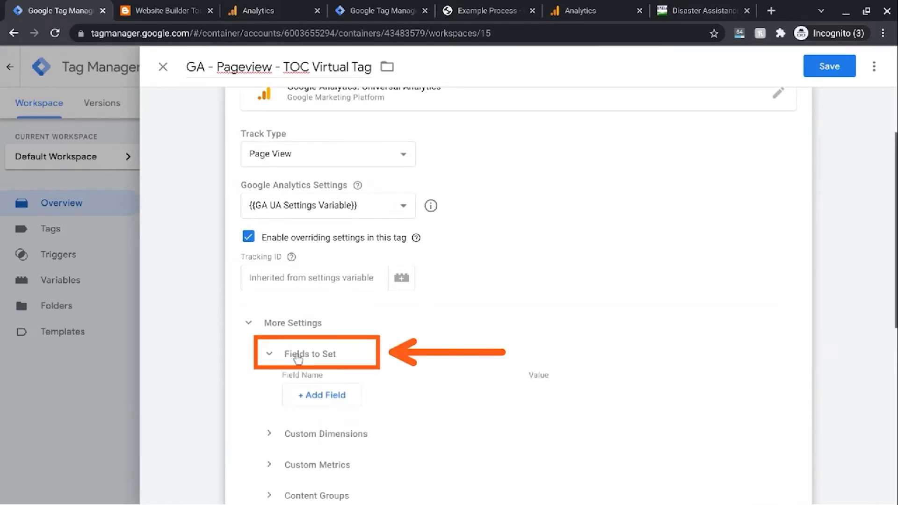
click(317, 396)
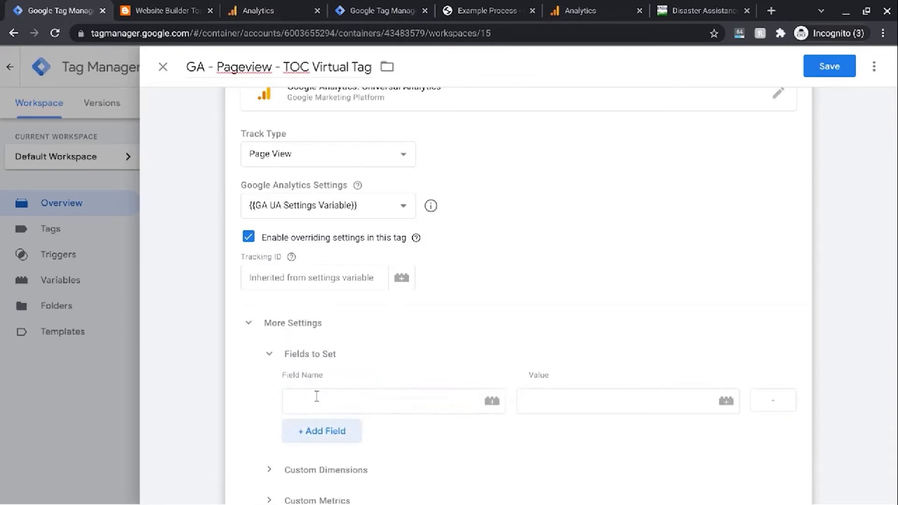
Set the new field's name to page and insert the {{Page Path}} variable as its value
click(316, 398)
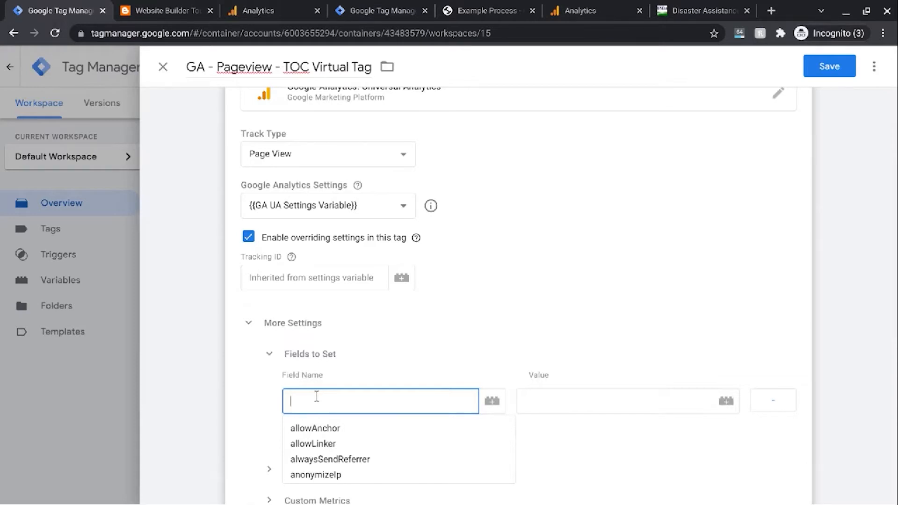
text(pag)
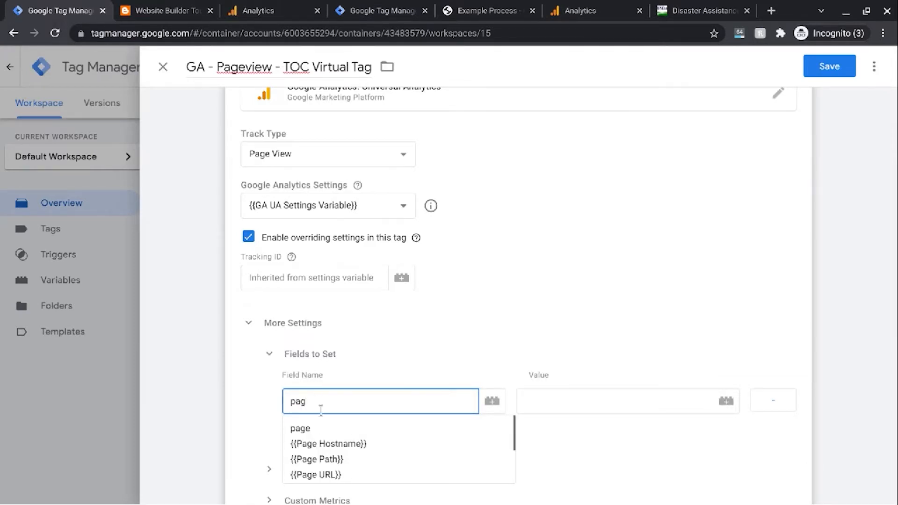
click(322, 429)
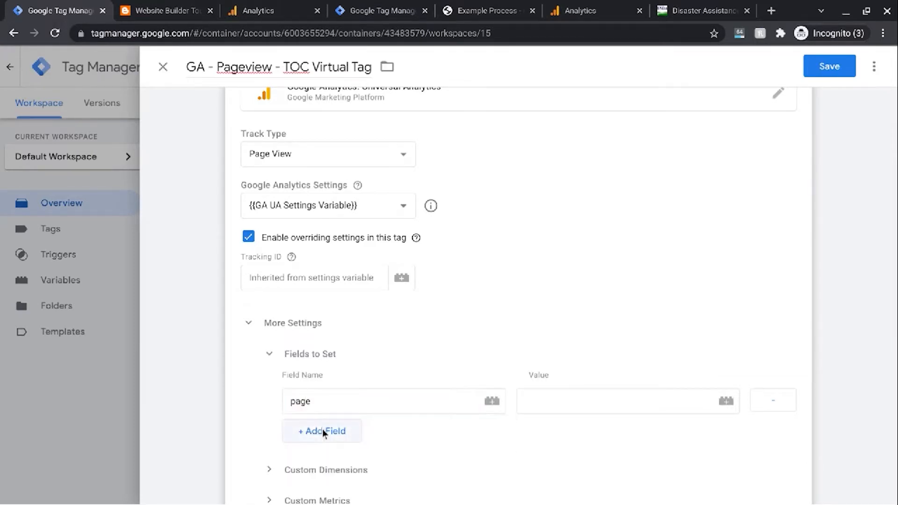
click(568, 405)
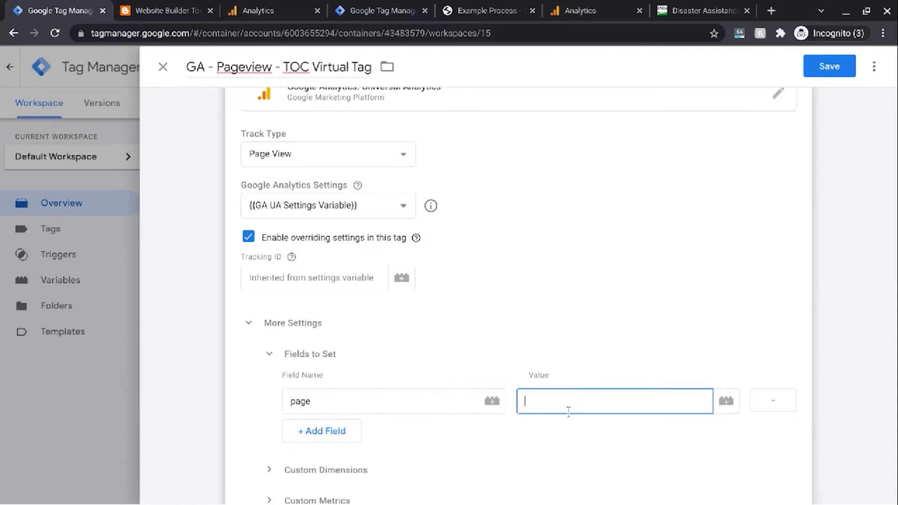
text({{)
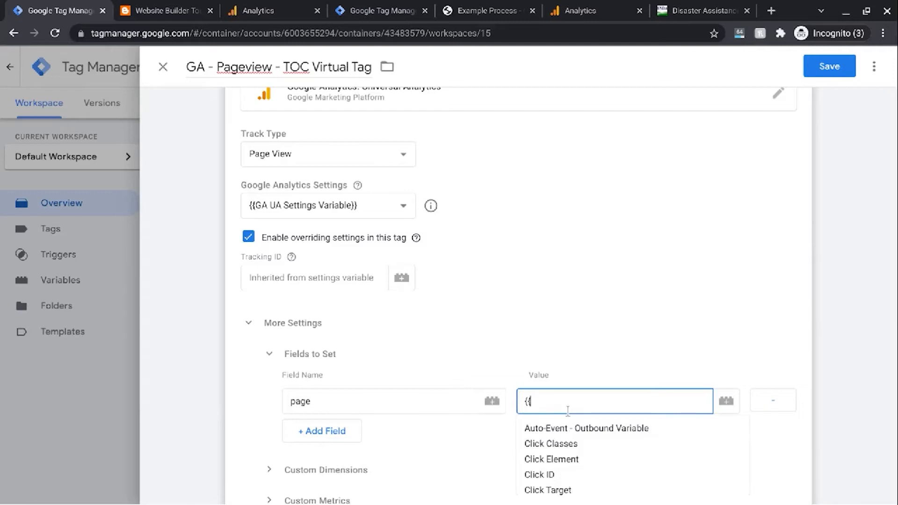
text(page)
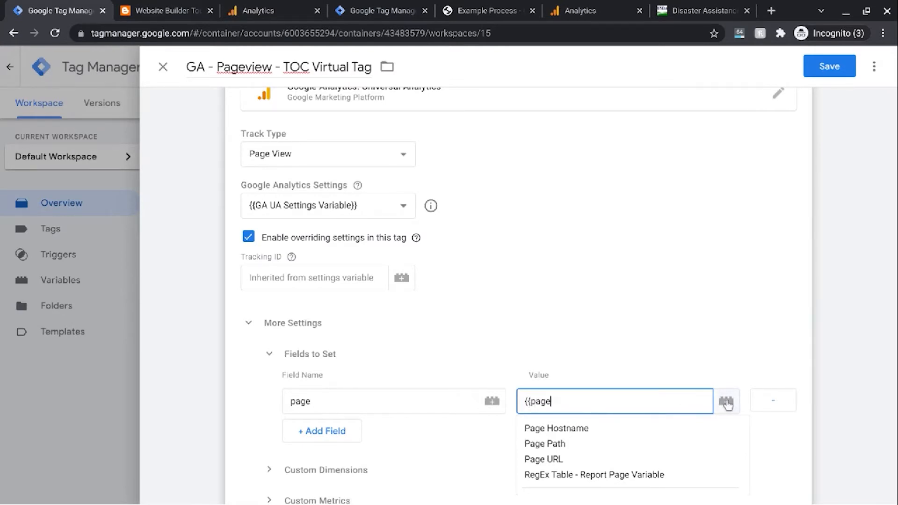
click(573, 445)
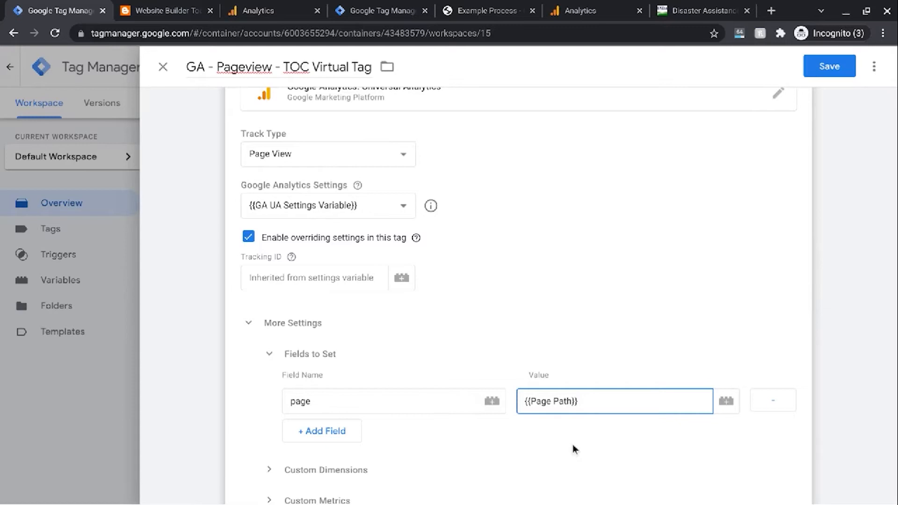
Extend the page field's value with /#{{New History Fragment}} after the {{Page Path}} variable
text(/#)
text({{h)
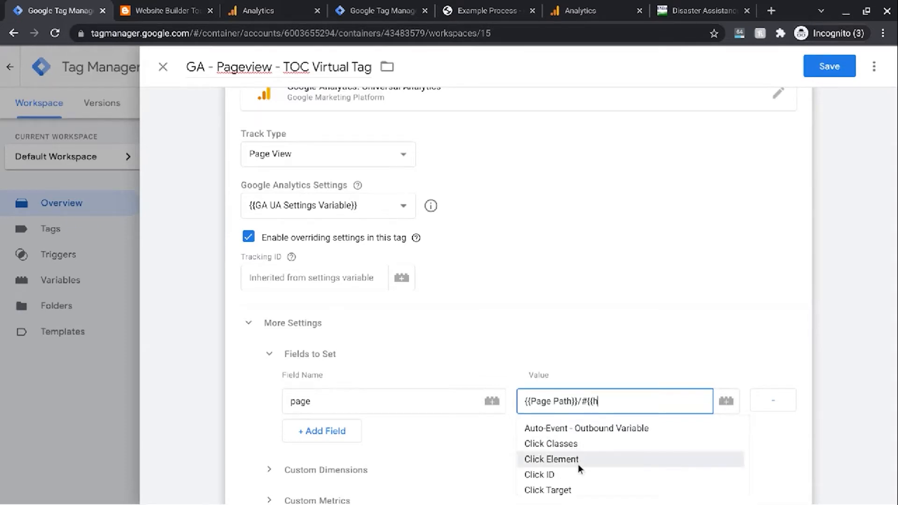
scroll(577, 464, down, 3)
scroll(577, 464, up, 3)
text(new)
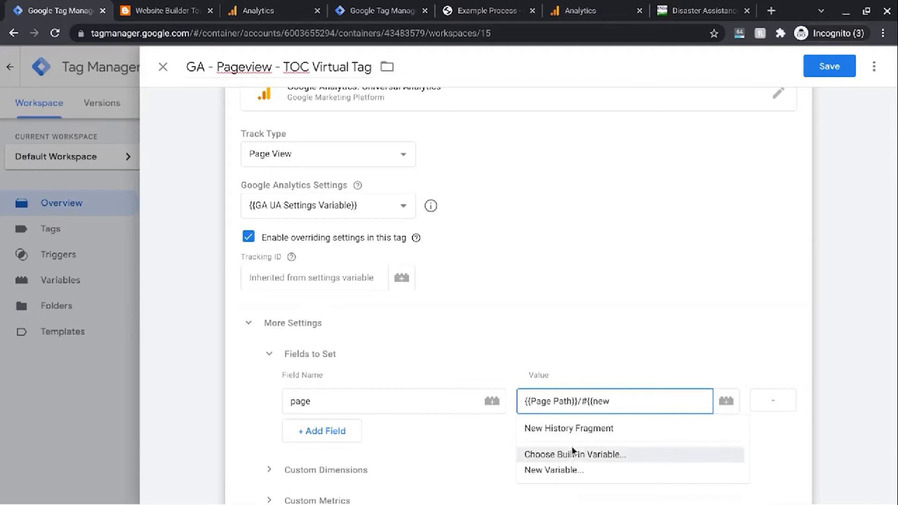
click(585, 429)
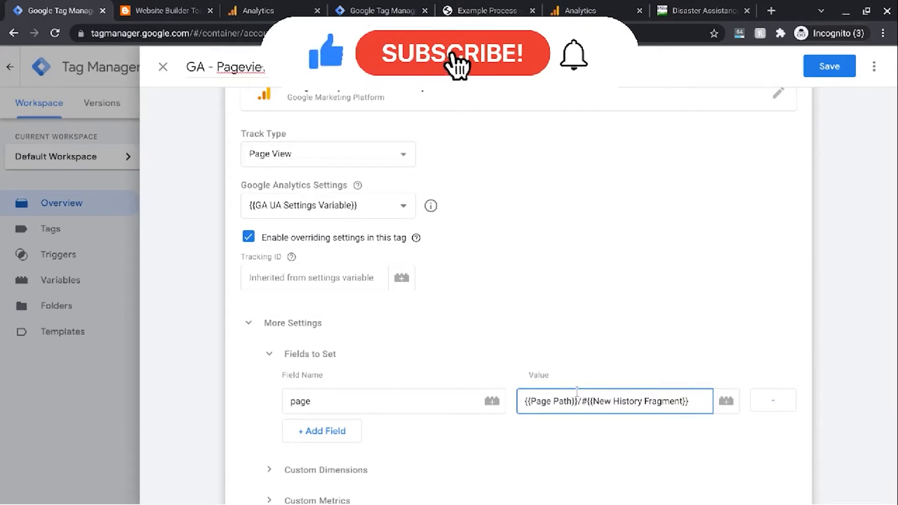
click(501, 283)
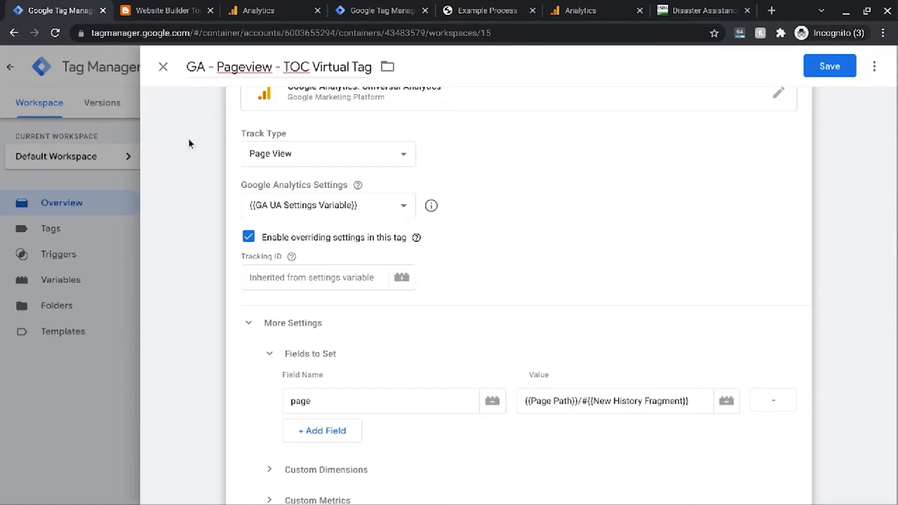
Switch to the Website Builder Tools blog post and inspect the Web Hosting Website Builders contents link's anchor href in the page code
click(168, 13)
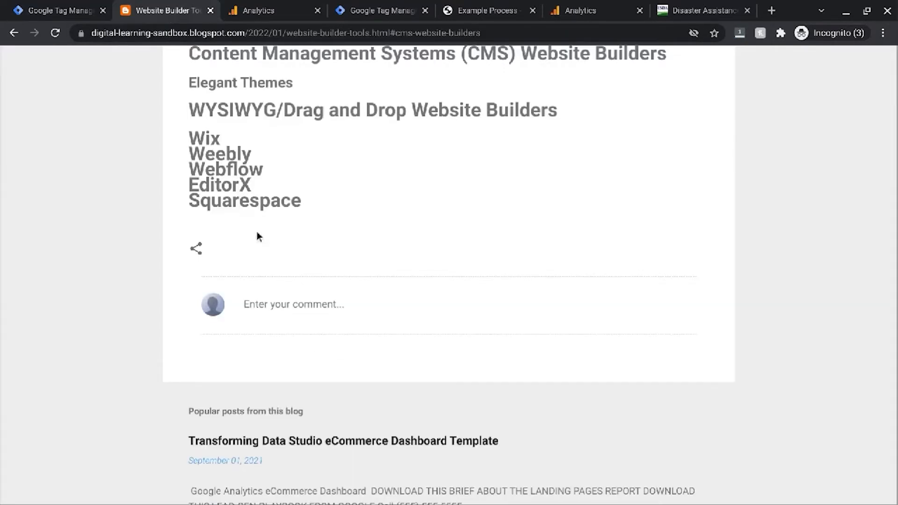
scroll(256, 231, up, 8)
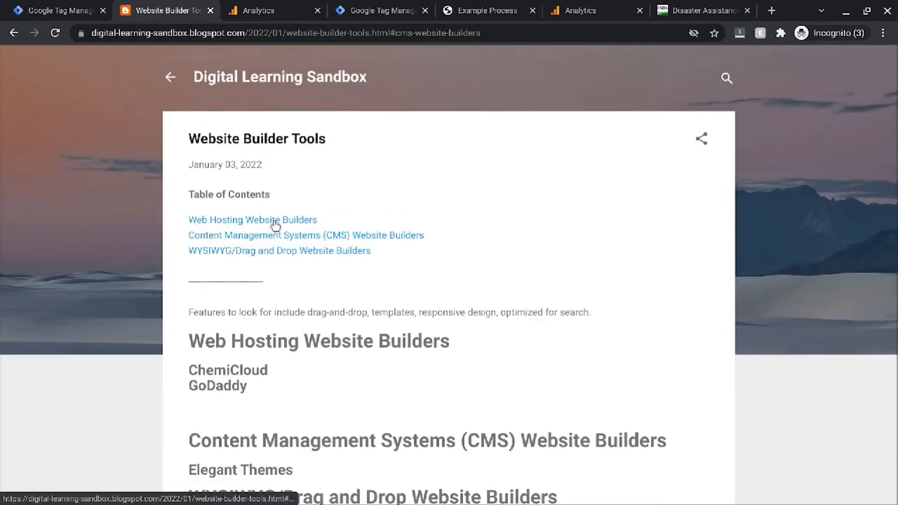
right_click(275, 225)
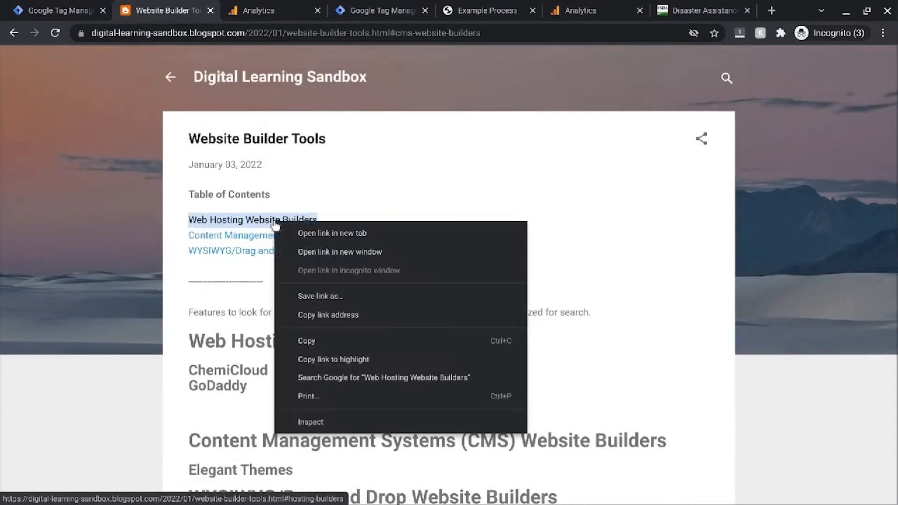
click(309, 422)
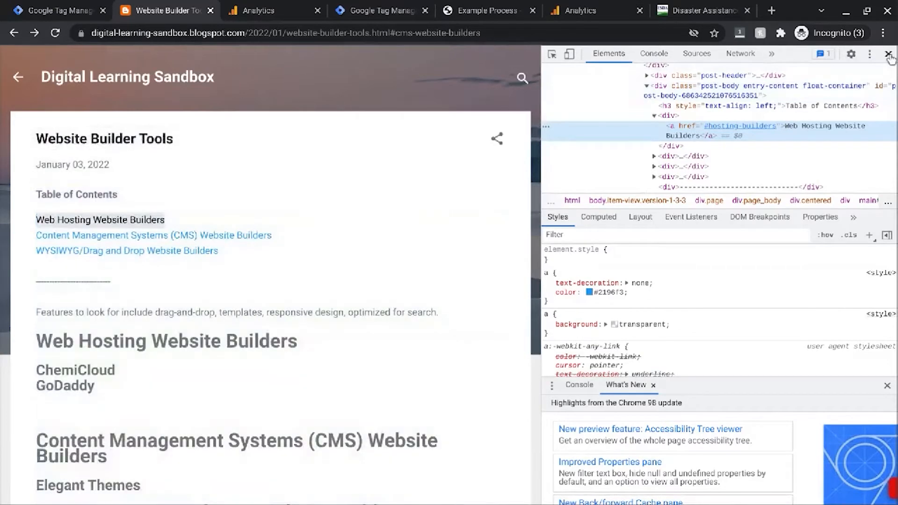
click(888, 54)
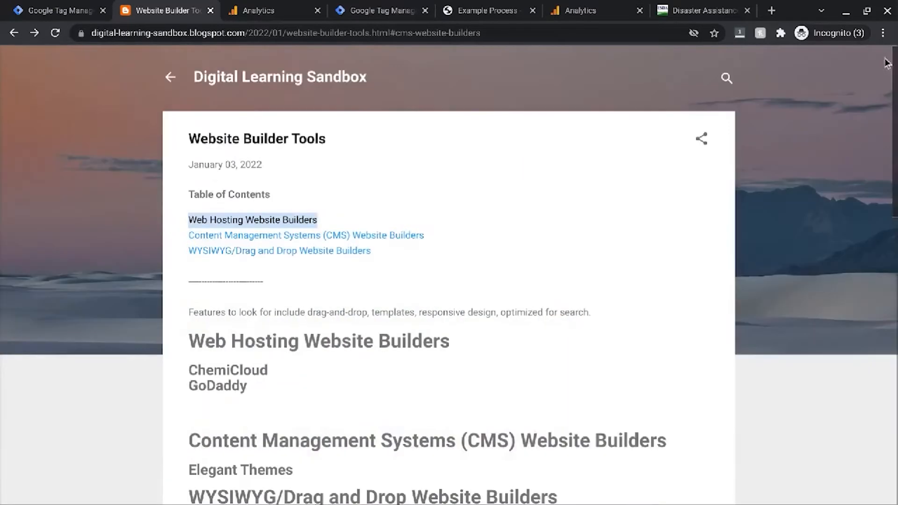
Return to the blog's home page and reopen the Website Builder Tools post
click(171, 79)
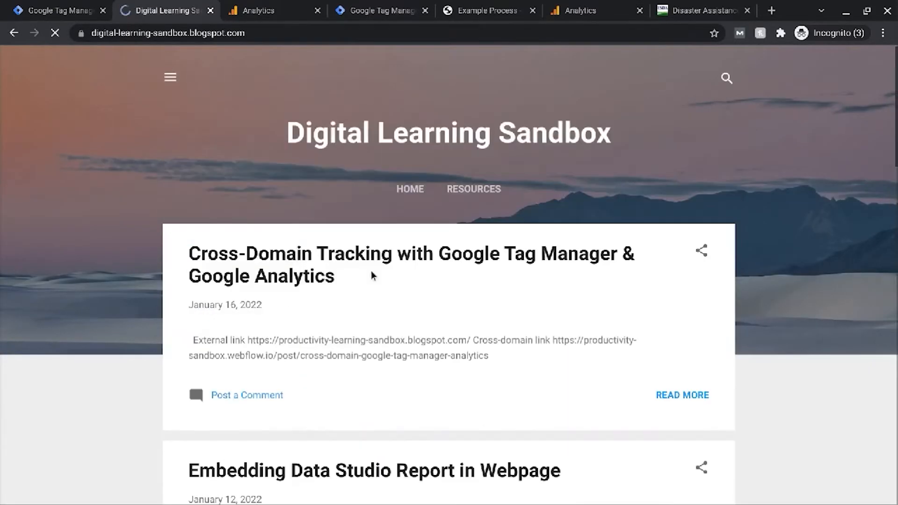
scroll(380, 273, down, 15)
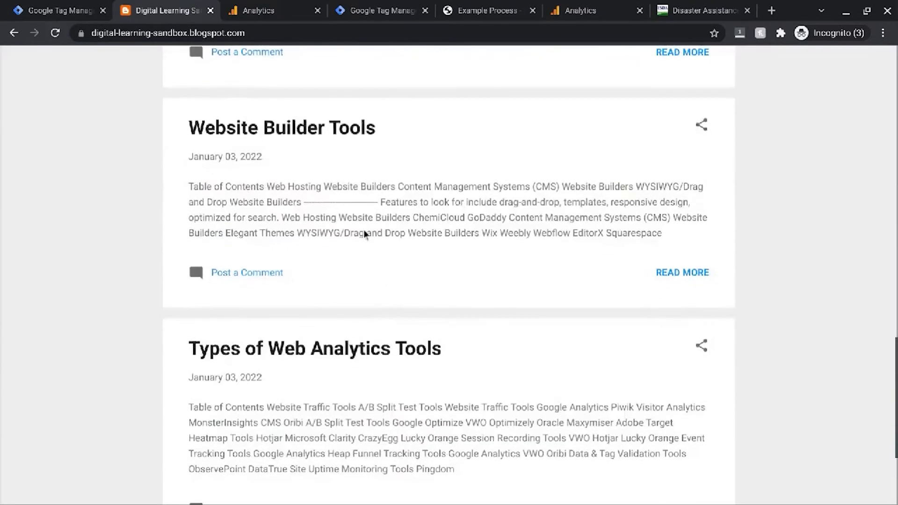
click(301, 128)
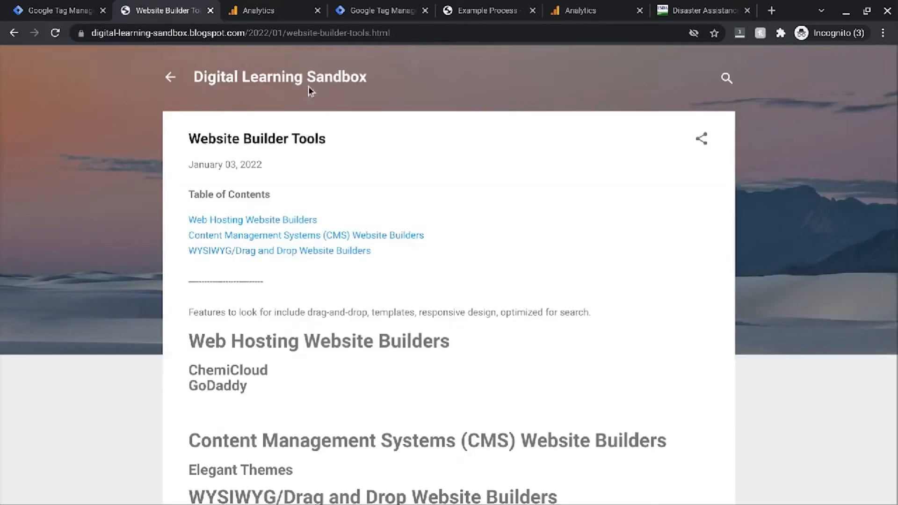
Examine the post's page path in the address, follow the Web Hosting Website Builders contents link, and highlight the #hosting-builders fragment
double_click(330, 33)
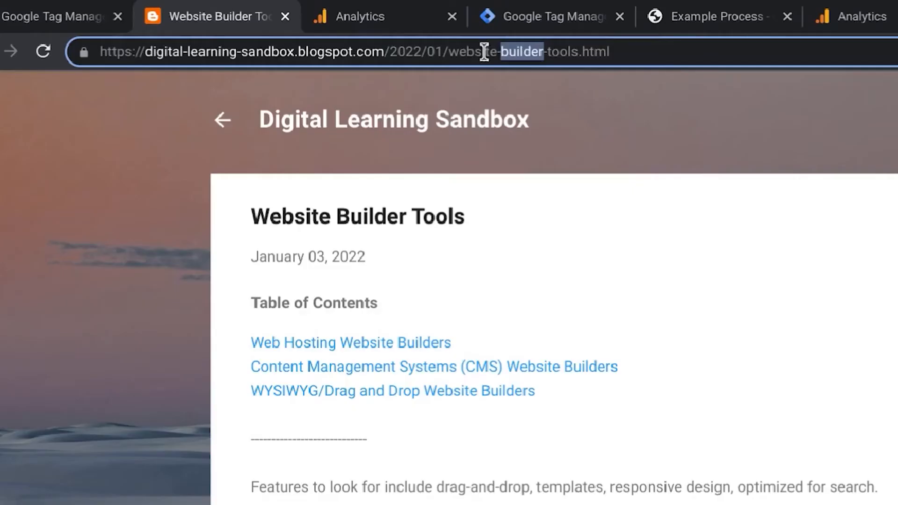
click(337, 33)
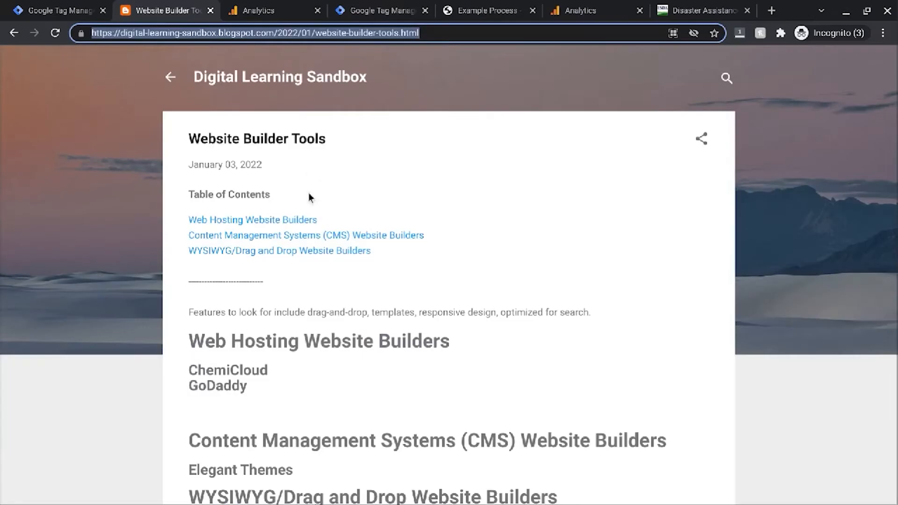
click(310, 197)
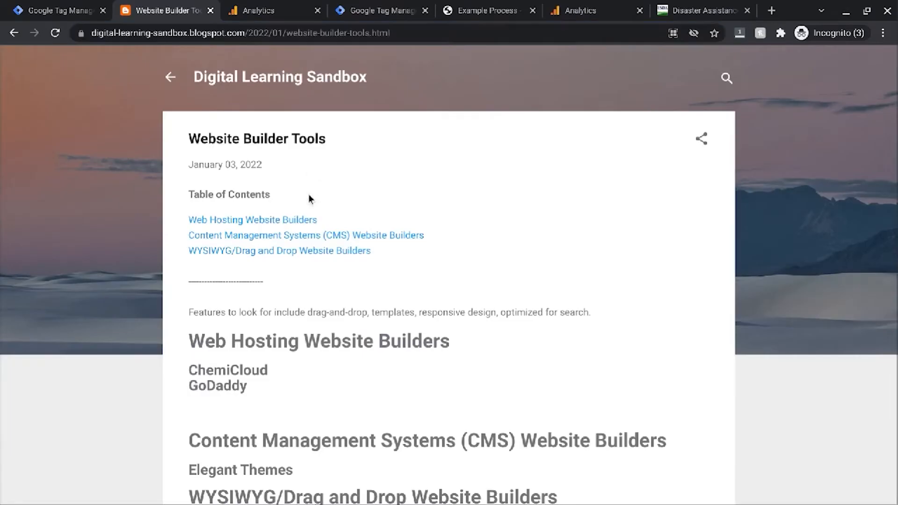
click(269, 222)
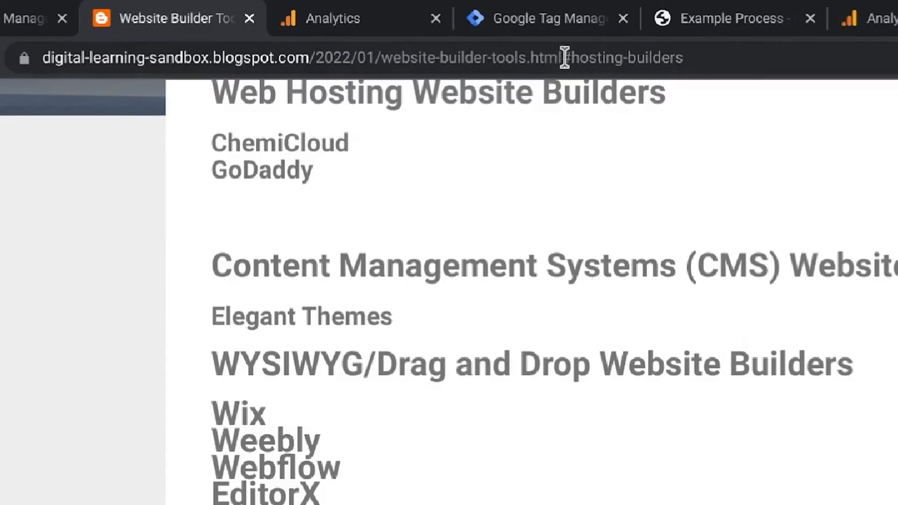
drag(565, 57, 726, 84)
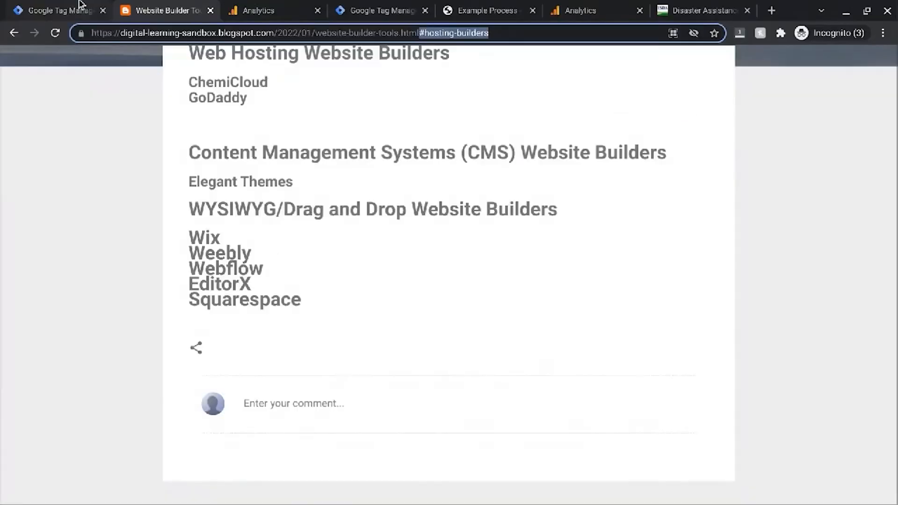
Switch back to Google Tag Manager, review the tag's page field, and start a new trigger for the tag
click(22, 6)
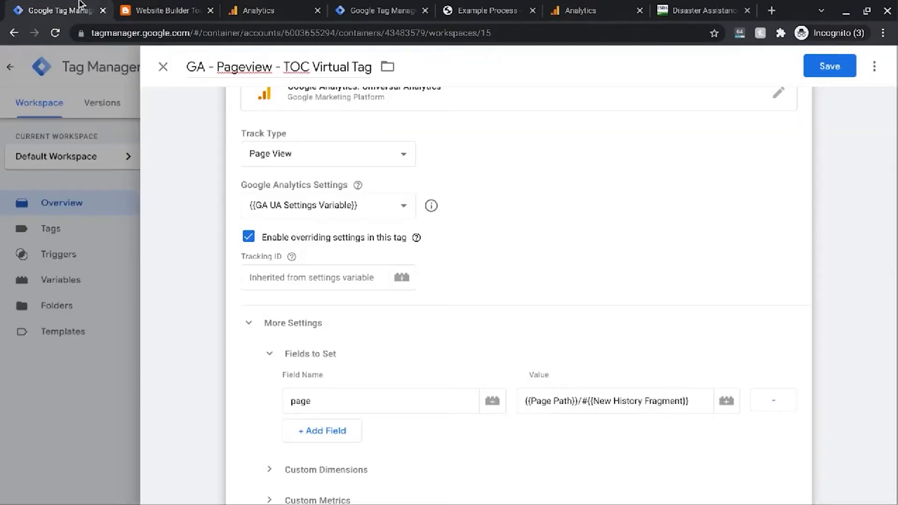
scroll(435, 327, down, 1)
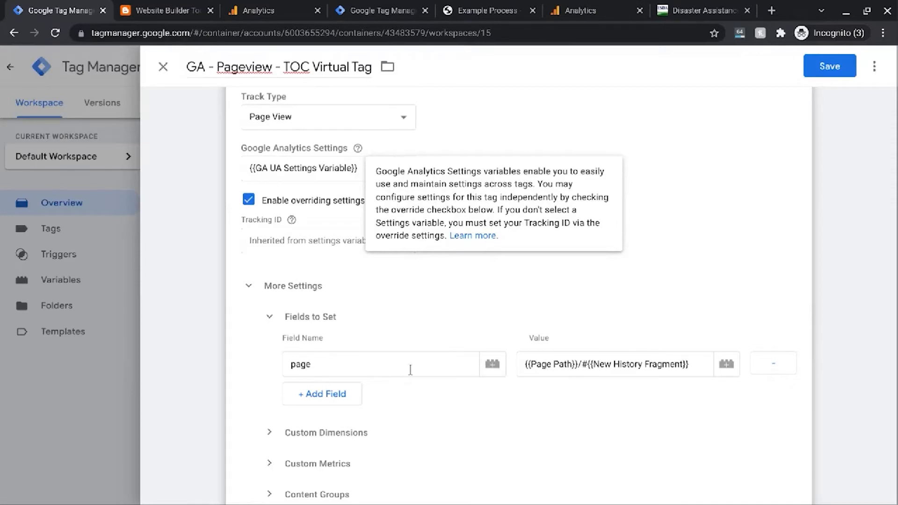
scroll(410, 369, down, 1)
scroll(410, 370, up, 1)
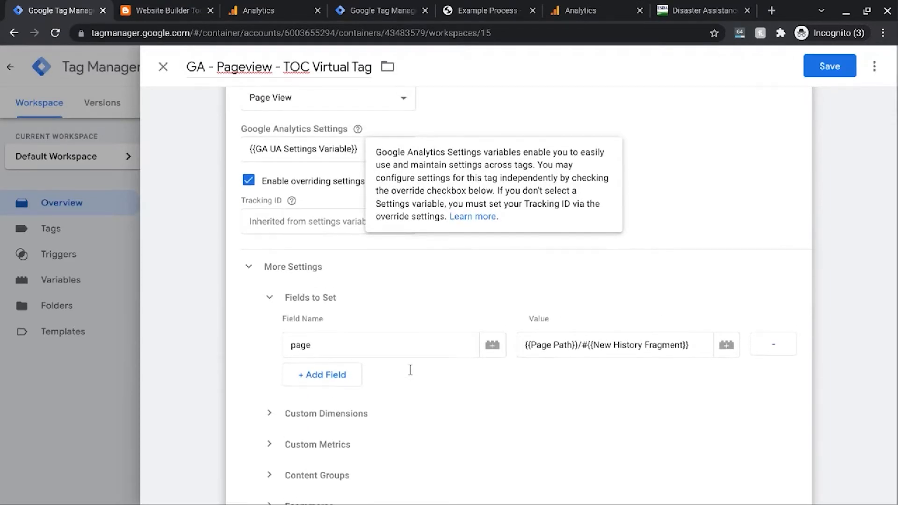
scroll(410, 370, up, 1)
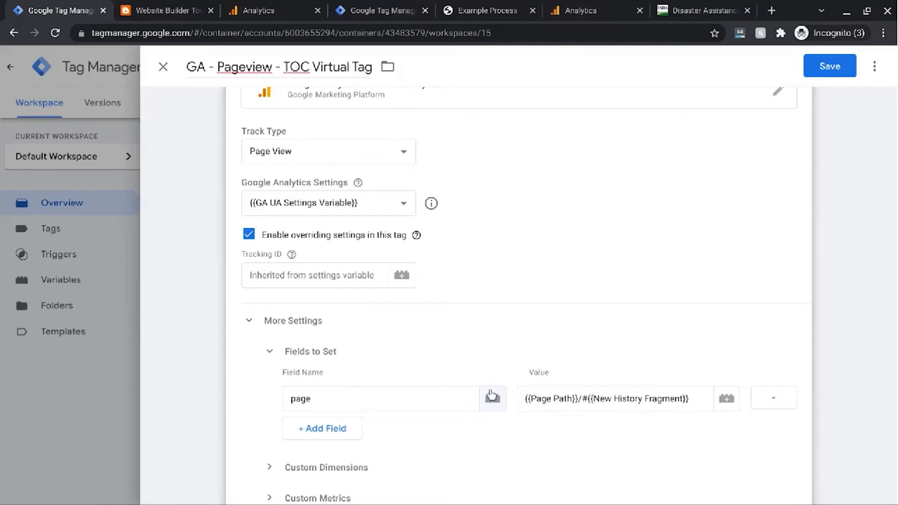
scroll(491, 397, down, 6)
scroll(491, 395, down, 2)
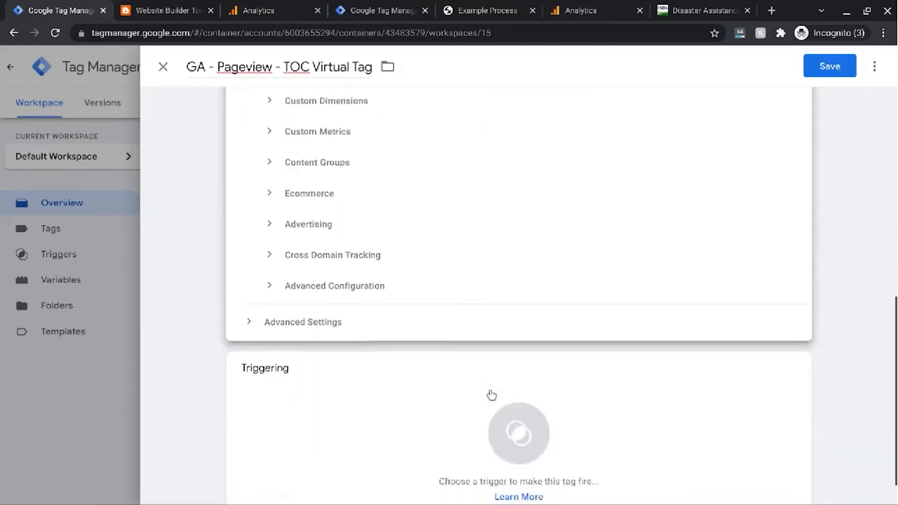
scroll(491, 396, down, 1)
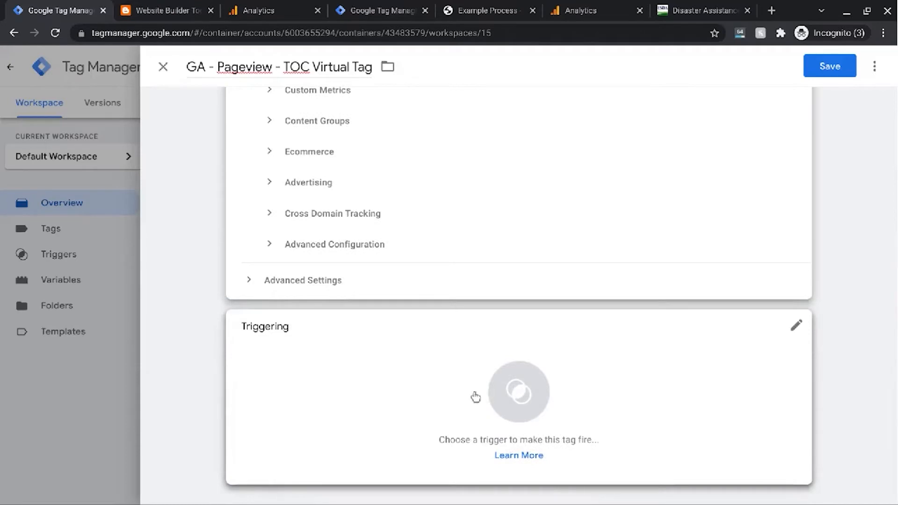
click(514, 402)
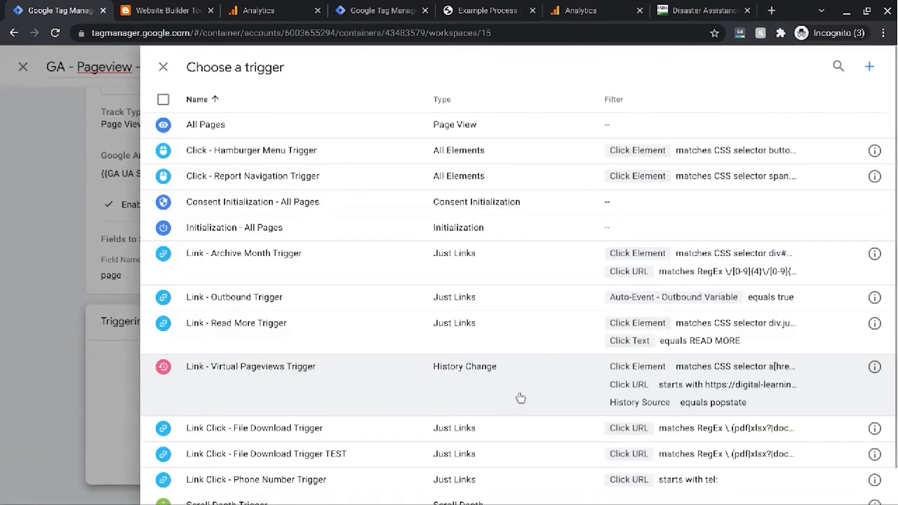
click(870, 70)
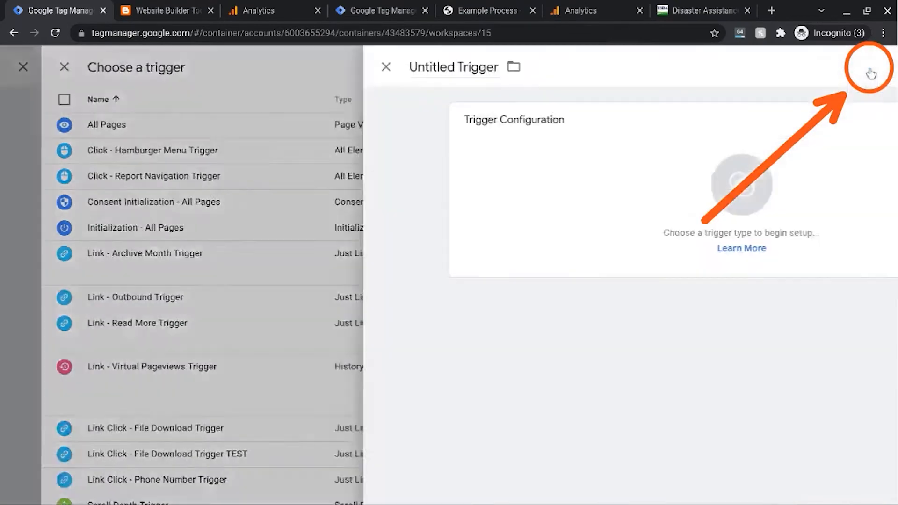
Name the new trigger "History - TOC Virtual Pageview Trigger"
double_click(206, 68)
text(History -)
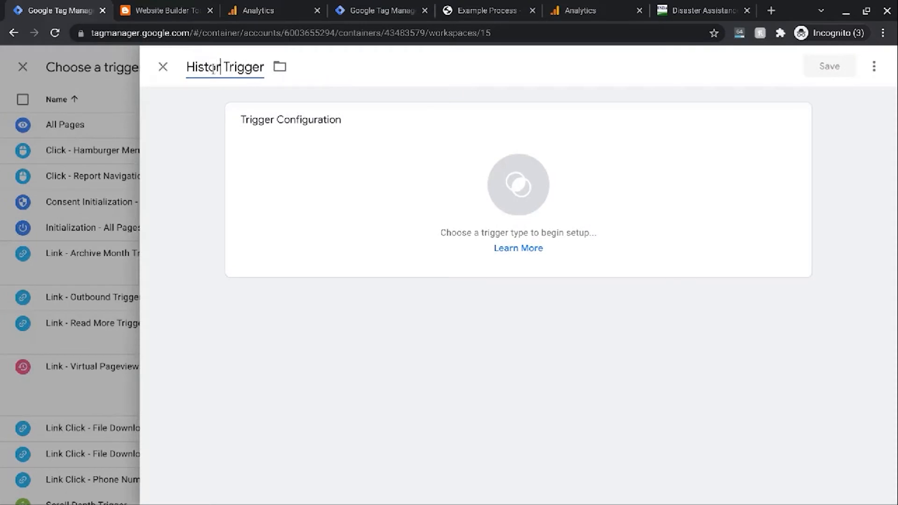
text( TOC)
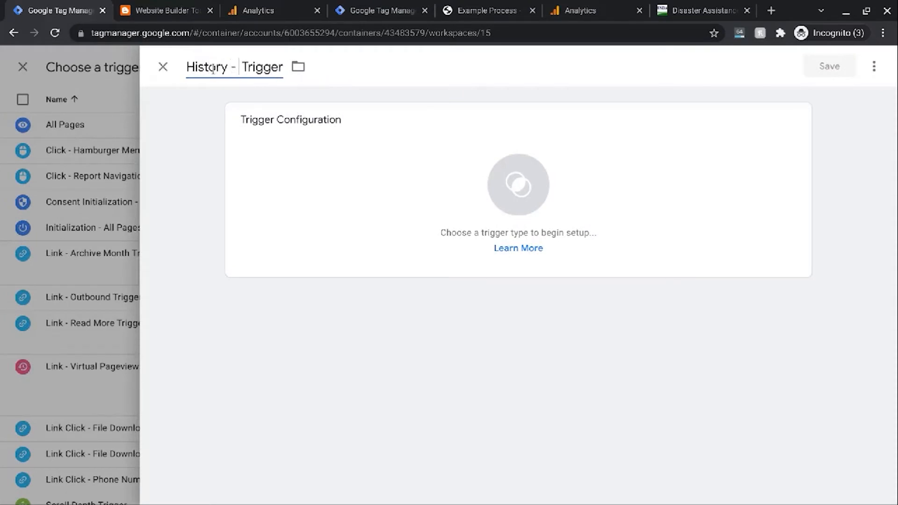
text( Virtual P)
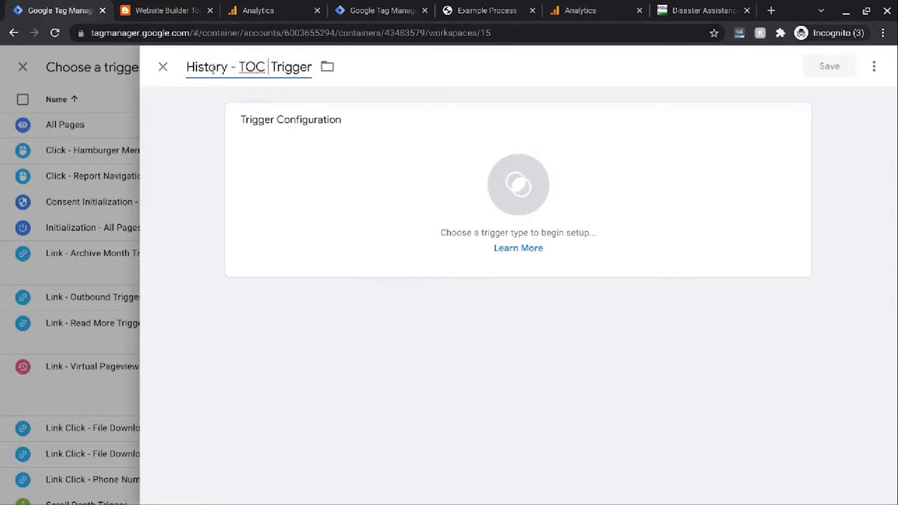
text(ageview)
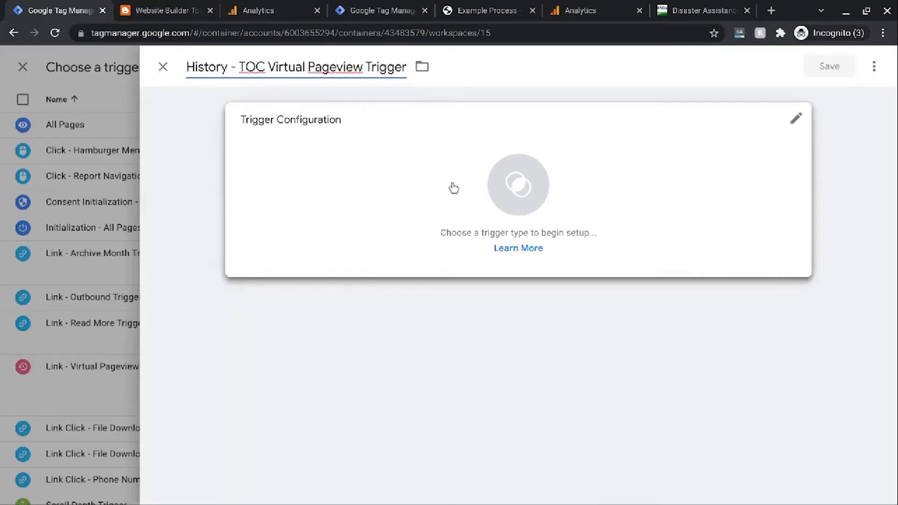
Set the trigger type to History Change and have it fire on Some History Changes
click(506, 191)
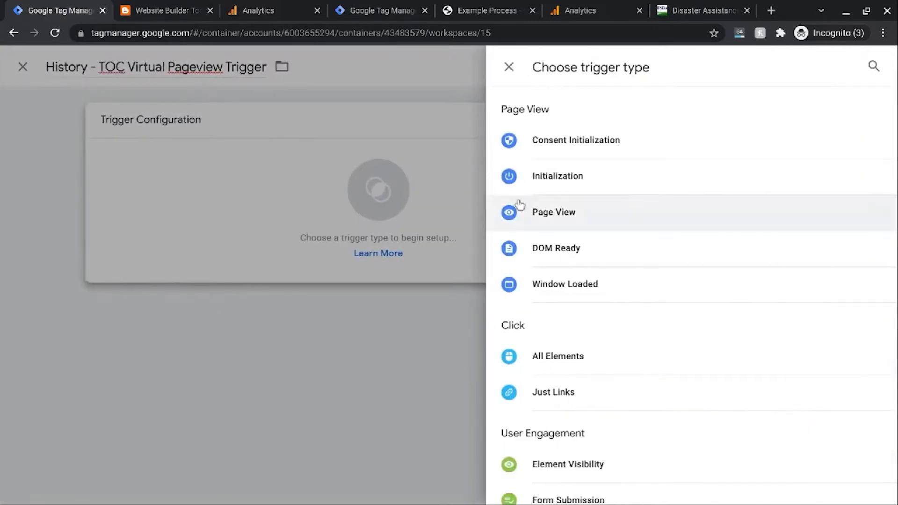
scroll(591, 266, down, 6)
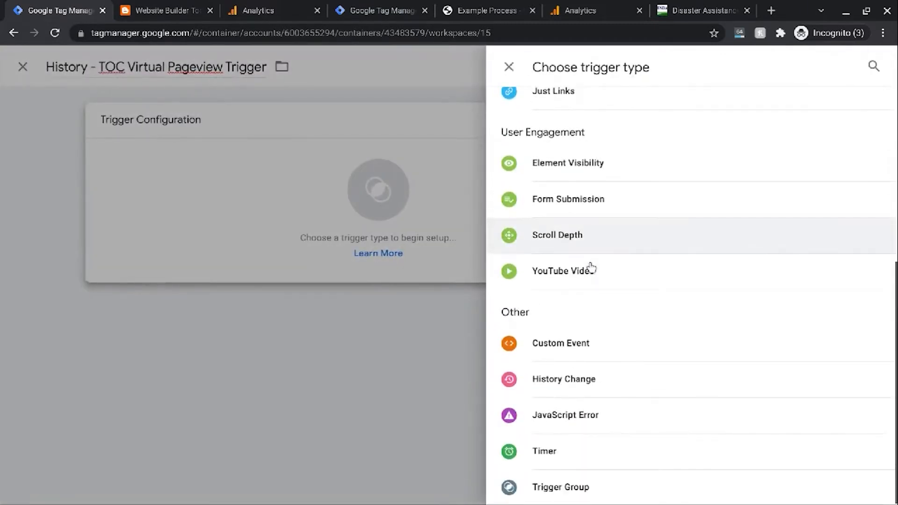
click(547, 388)
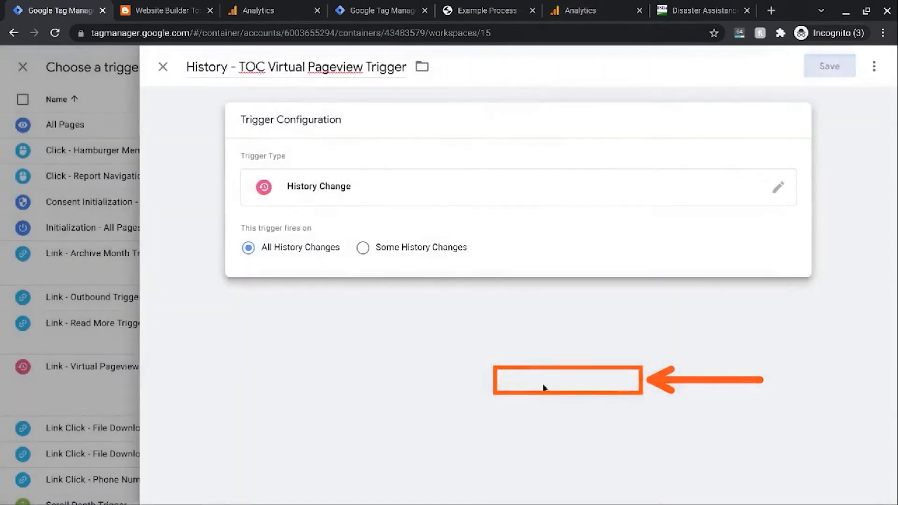
click(363, 248)
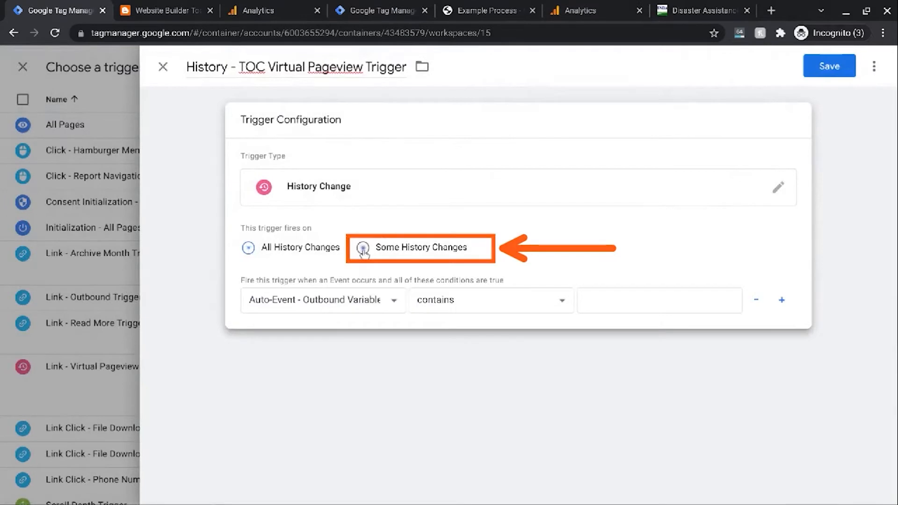
Set the first firing condition's variable to Click URL and its operator to "starts with"
click(360, 305)
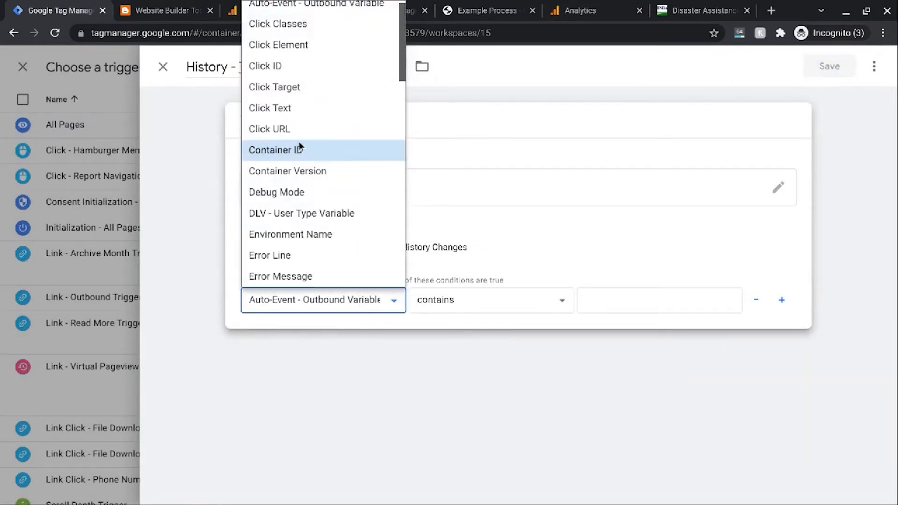
click(293, 131)
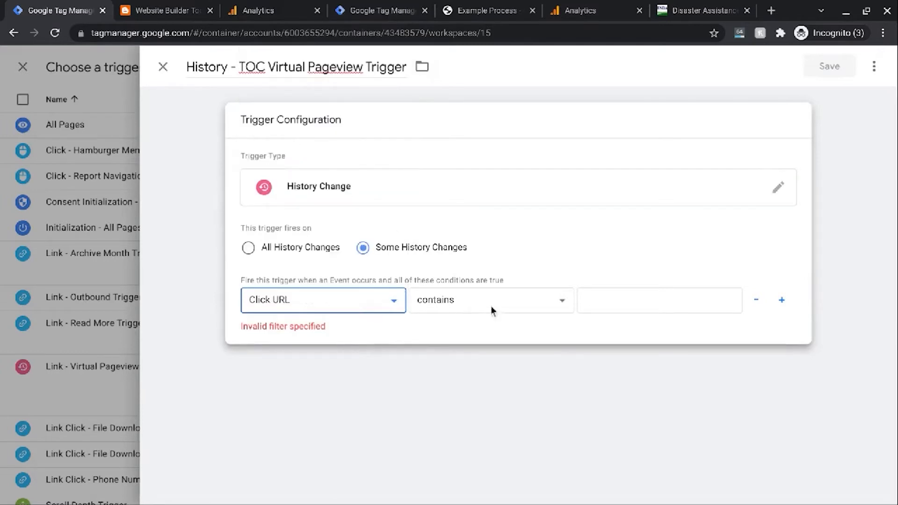
click(515, 307)
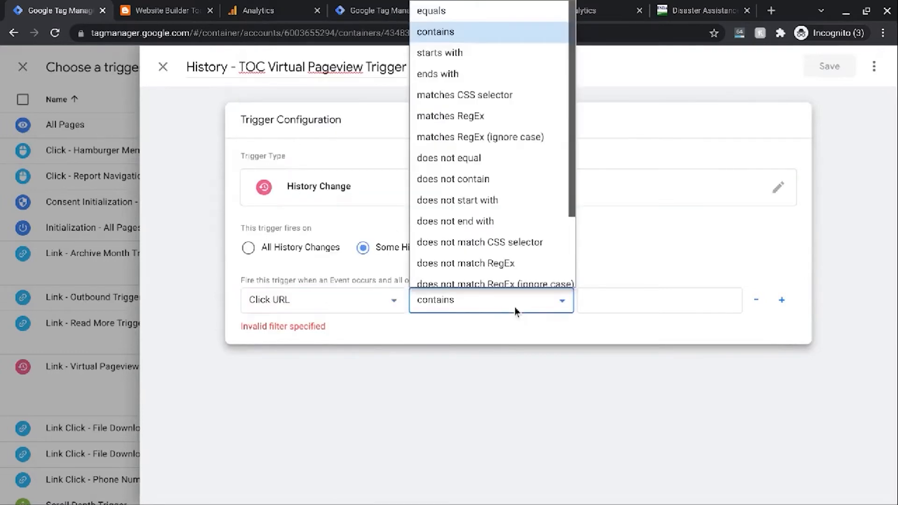
scroll(511, 255, down, 1)
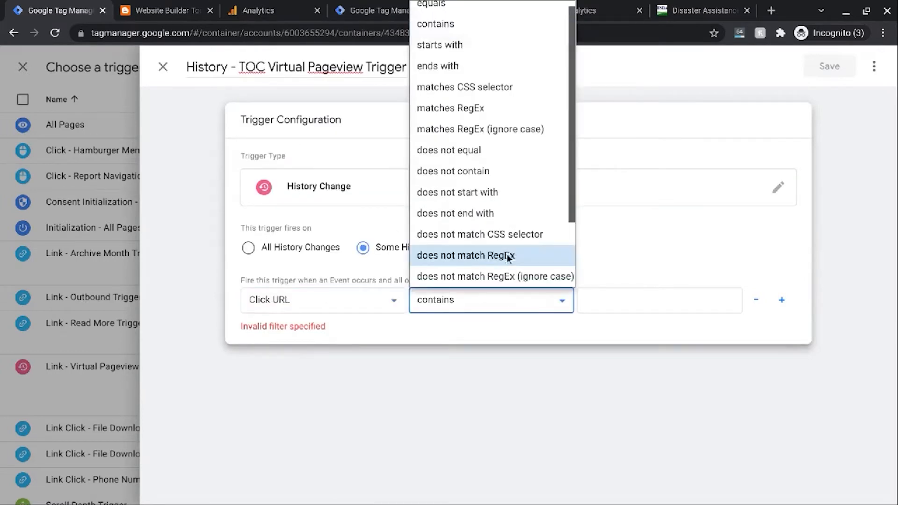
click(480, 45)
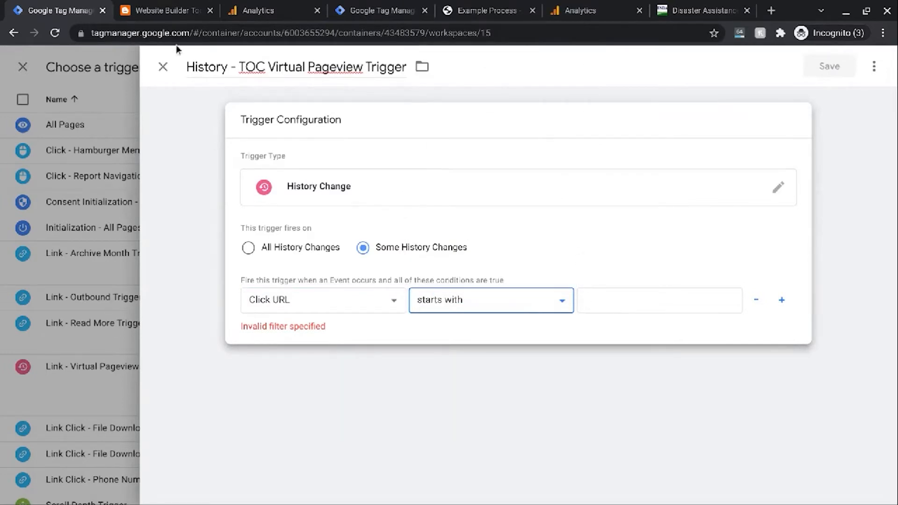
click(164, 17)
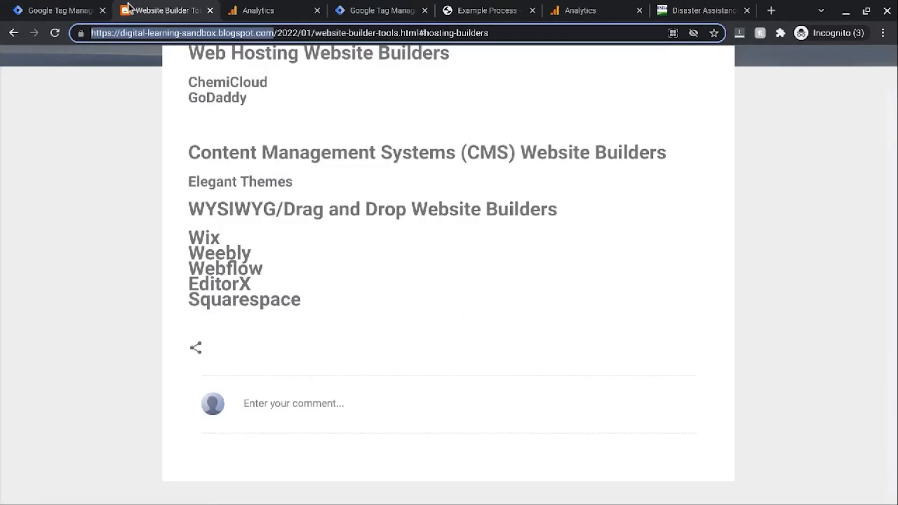
click(77, 7)
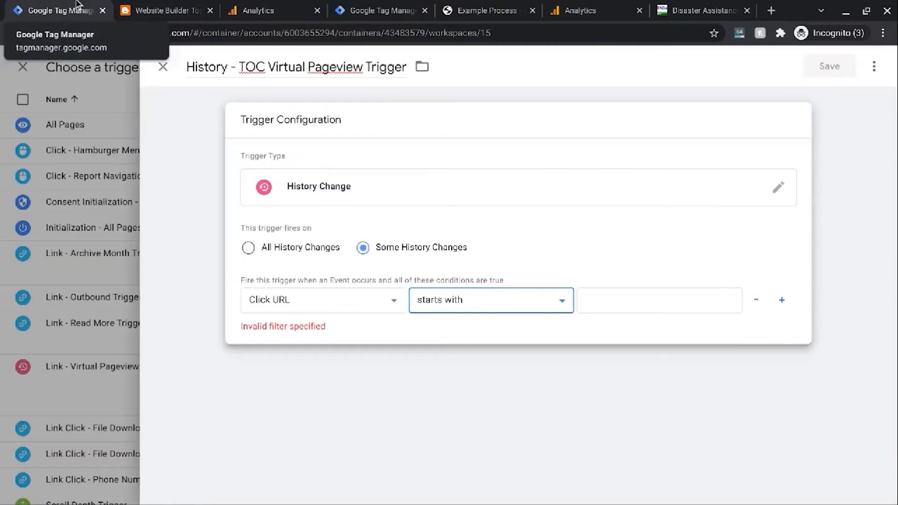
click(605, 304)
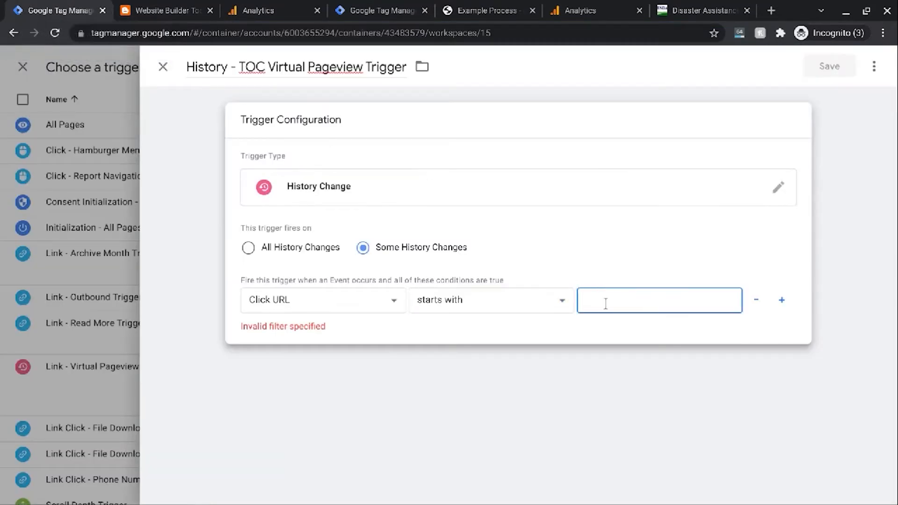
key(ctrl+v)
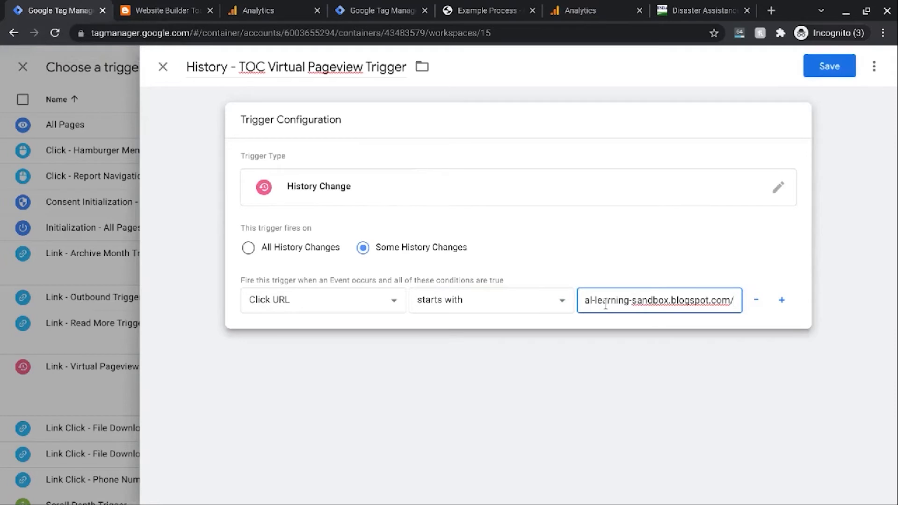
key(Home)
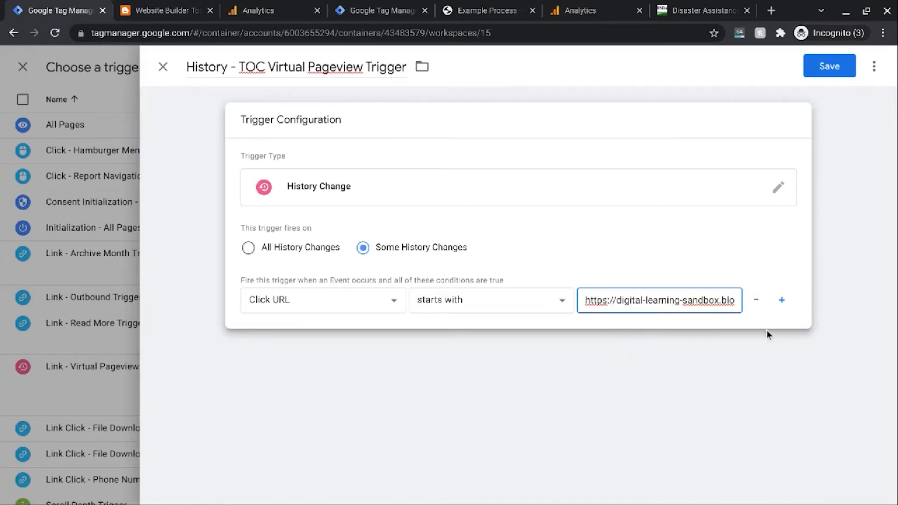
Add a second firing condition using the Click Element variable with the "matches CSS selector" operator
click(780, 302)
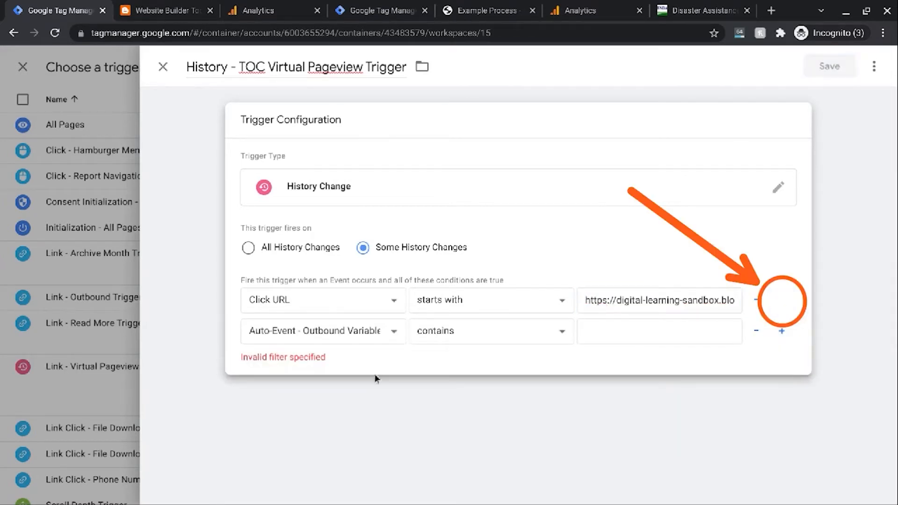
click(338, 332)
scroll(337, 318, down, 3)
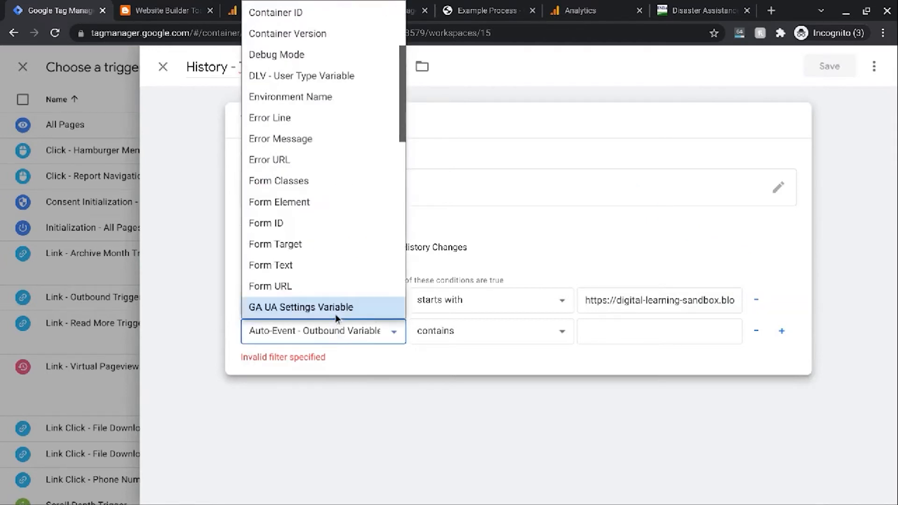
scroll(307, 222, up, 2)
scroll(307, 222, up, 1)
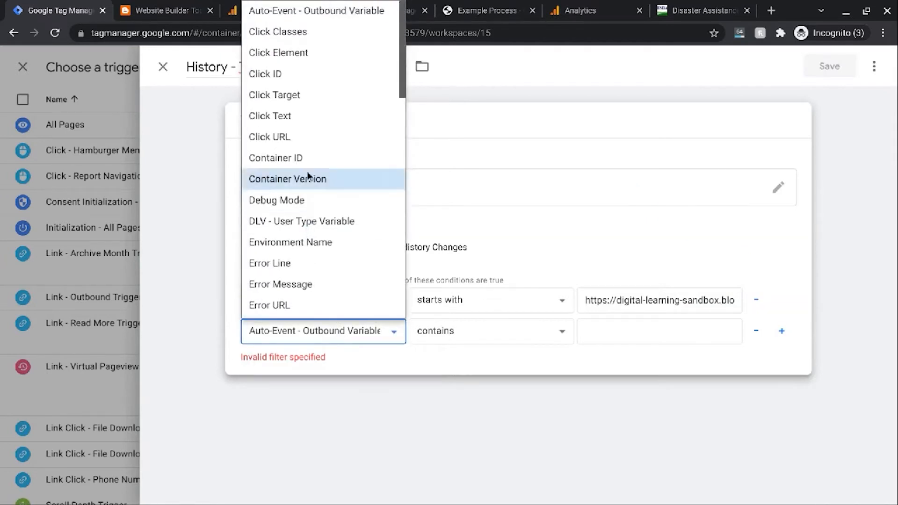
click(316, 53)
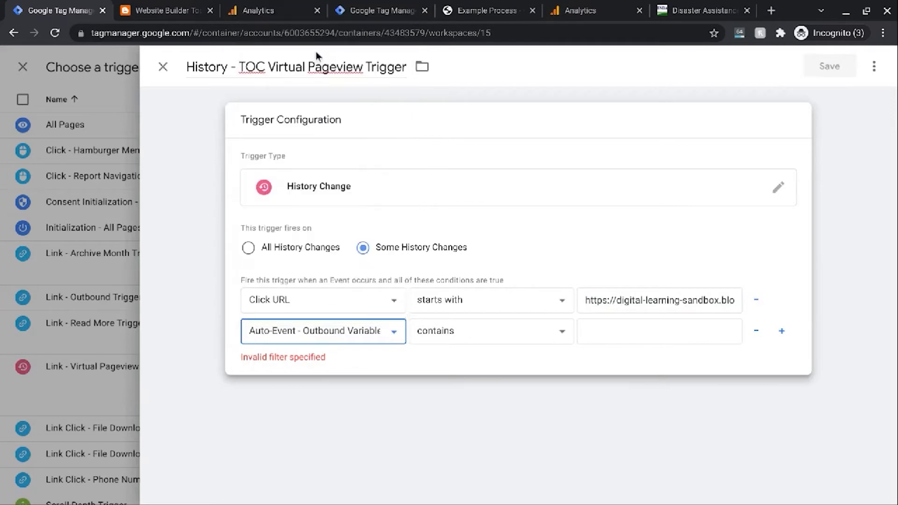
click(479, 342)
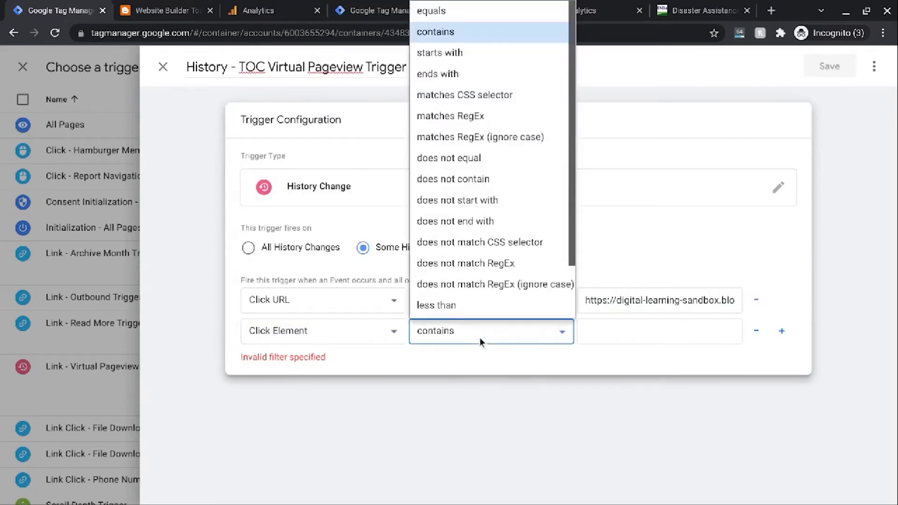
click(473, 92)
Enter a[href^="#"] as the CSS selector for the Click Element condition
click(609, 330)
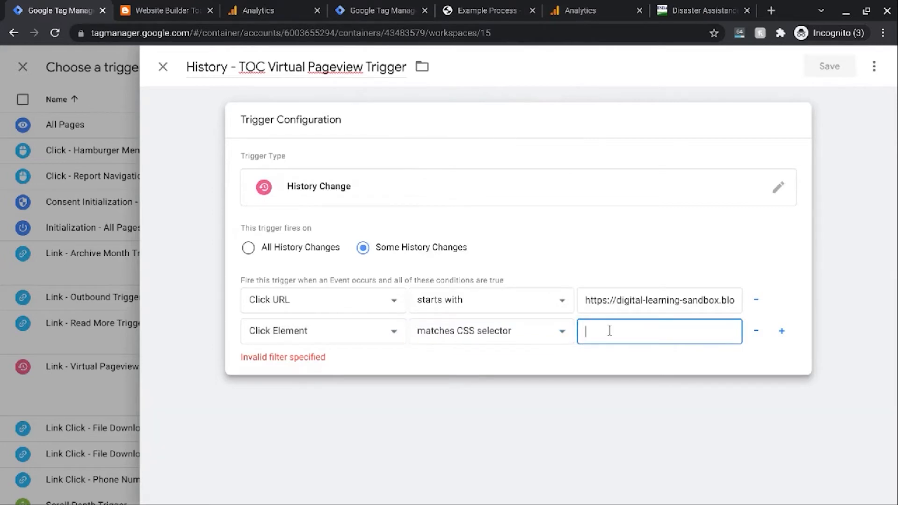
text(a)
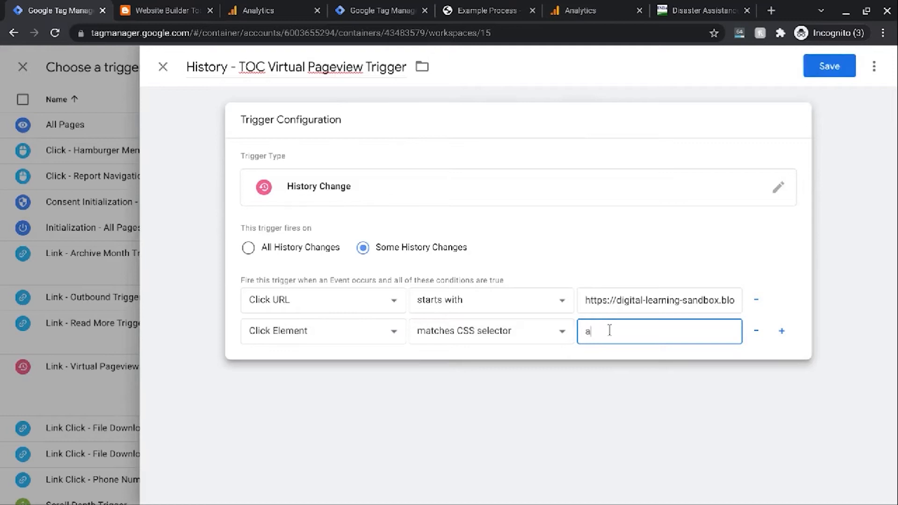
text([)
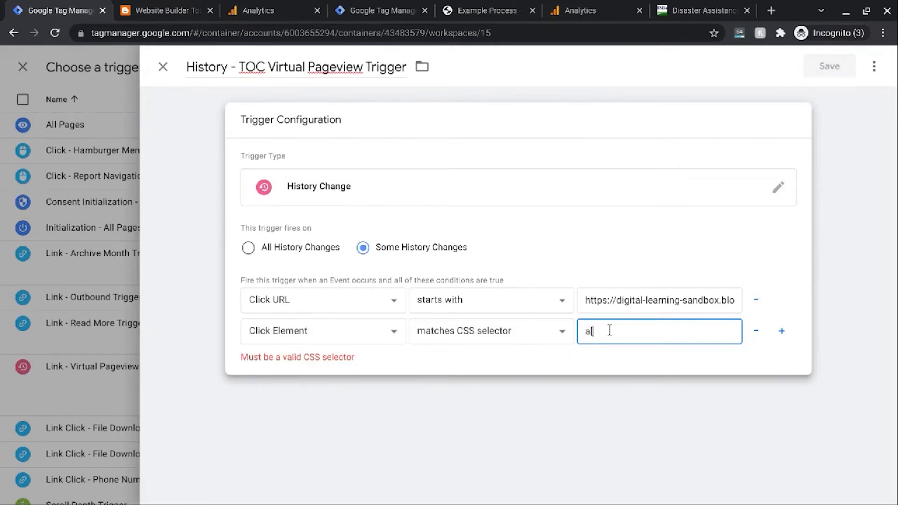
text(href)
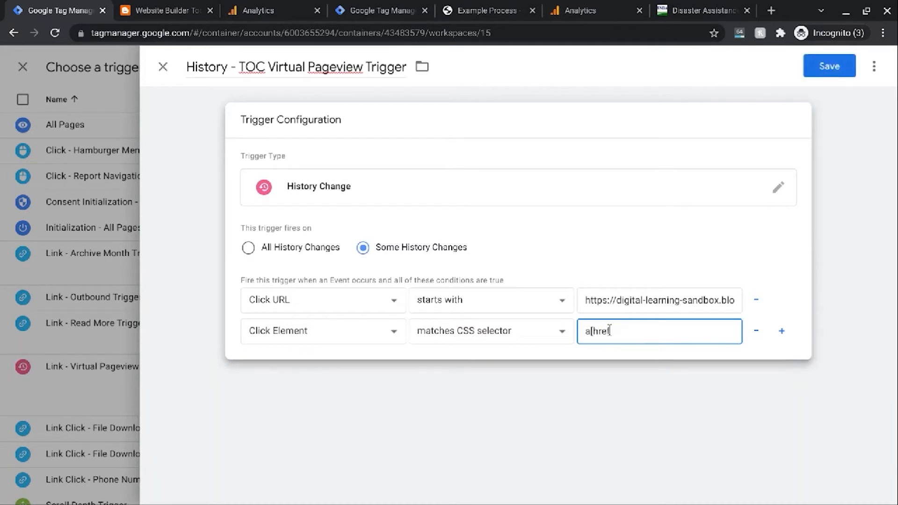
text(^)
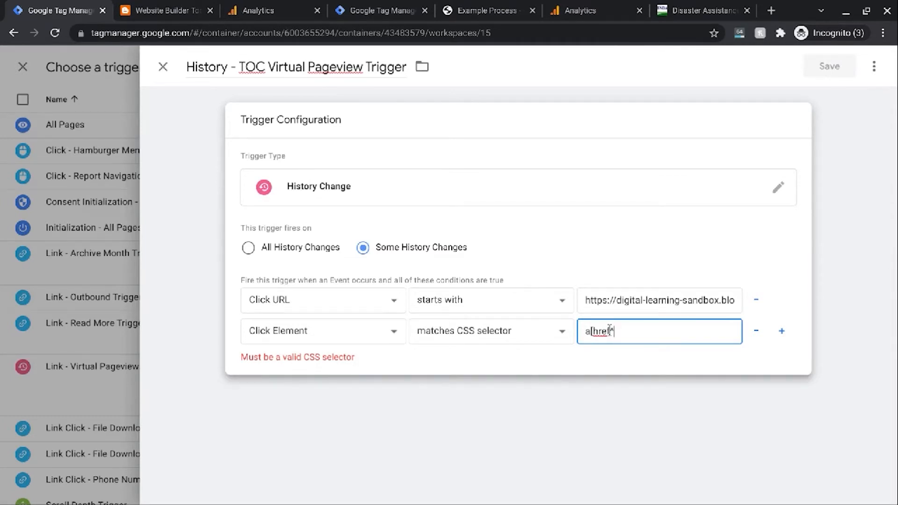
text(=")
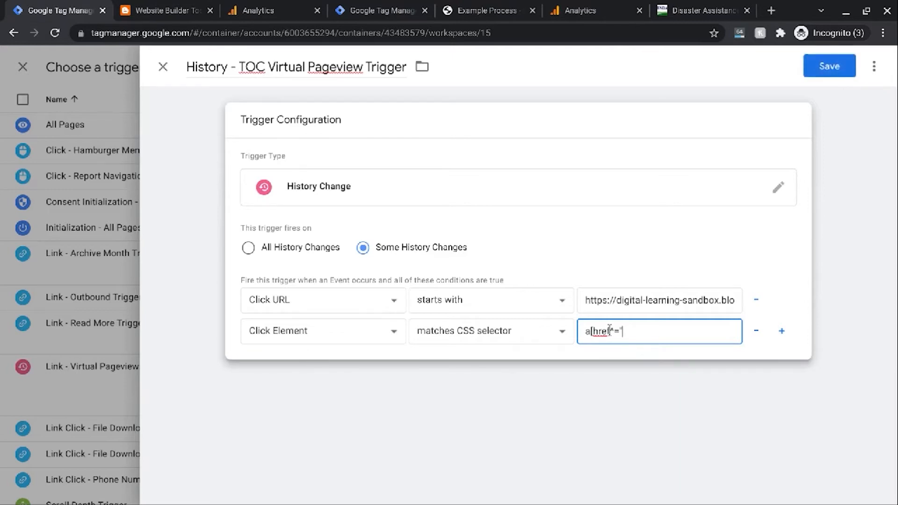
text(#)
text(])
Switch to the Website Builder Tools blog post and inspect the Web Hosting Website Builders contents link's href in the page code
click(144, 6)
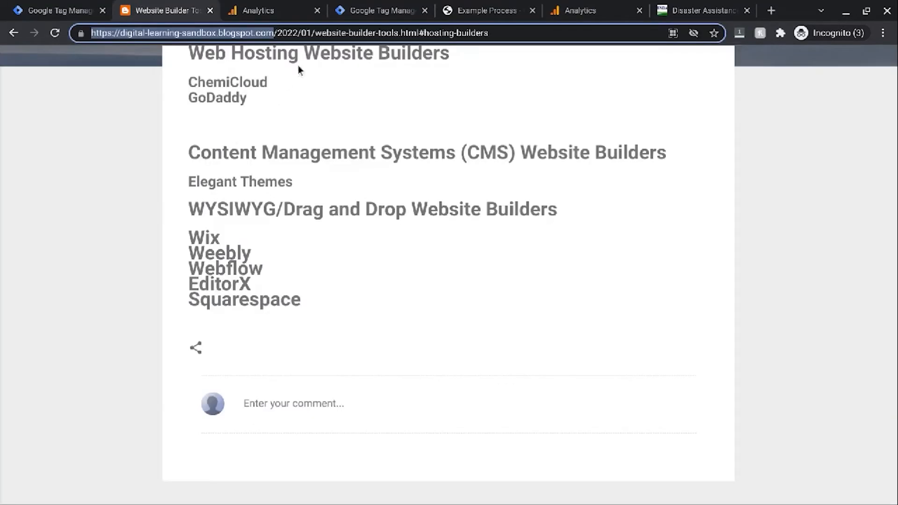
scroll(265, 65, up, 6)
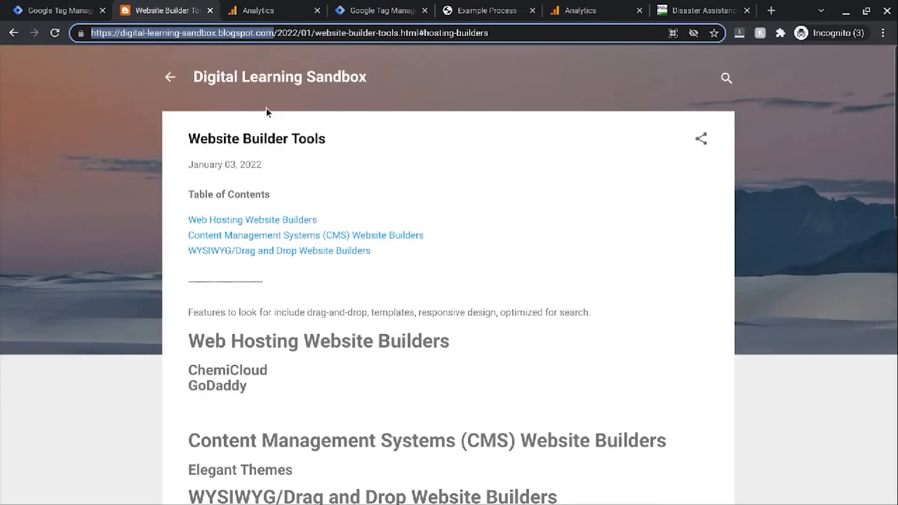
right_click(237, 224)
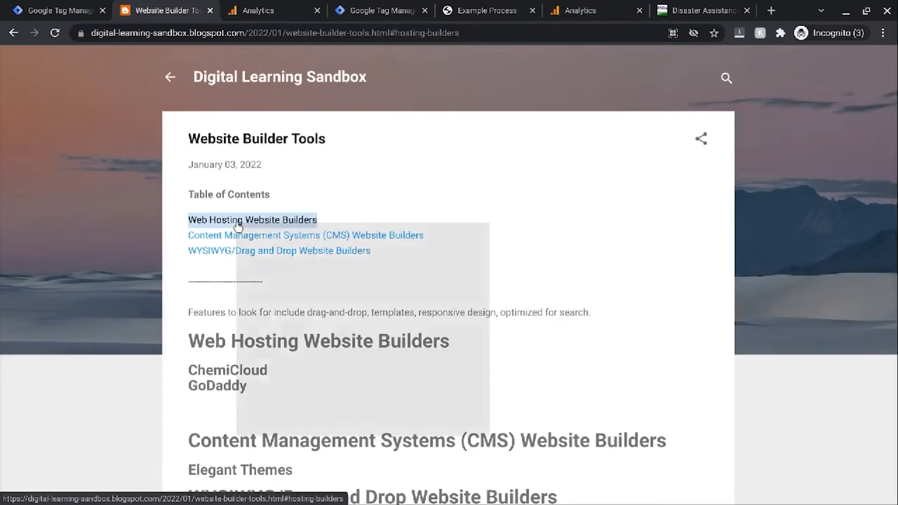
click(329, 425)
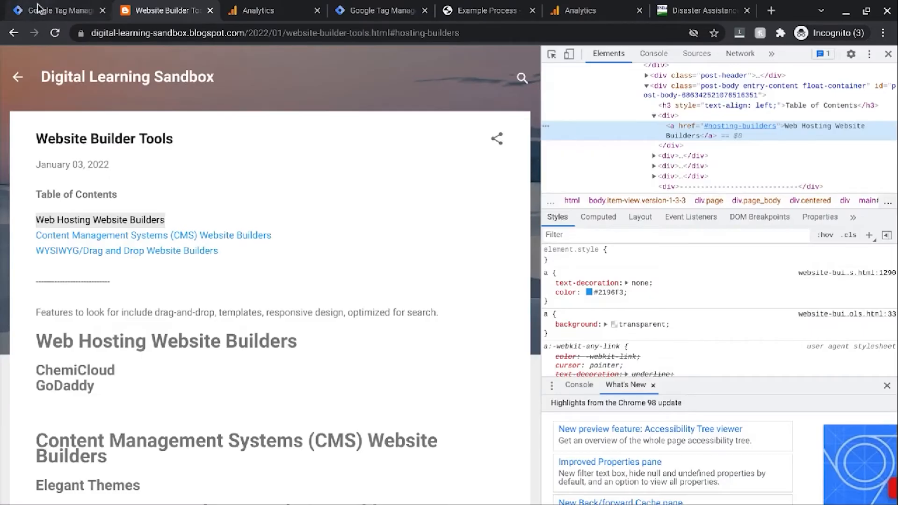
Return to the History Change trigger in Tag Manager and add a third firing condition using the History Source variable
click(37, 9)
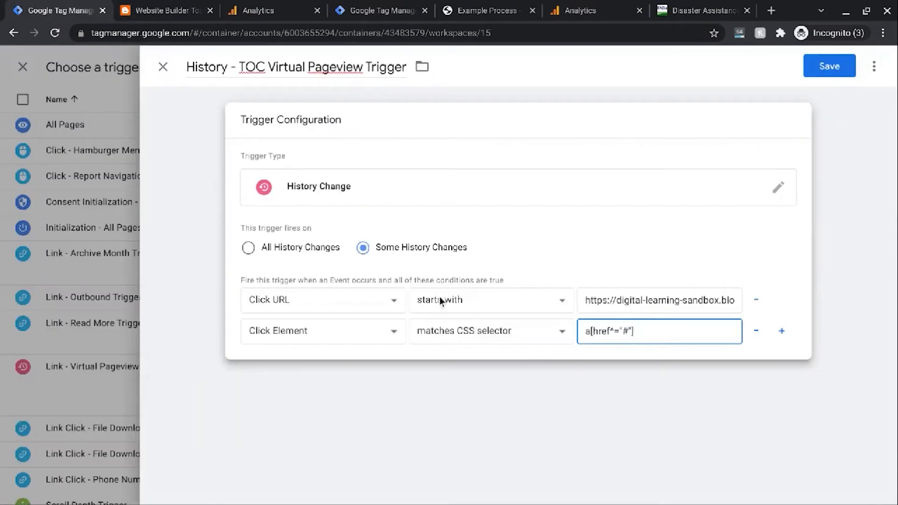
click(782, 332)
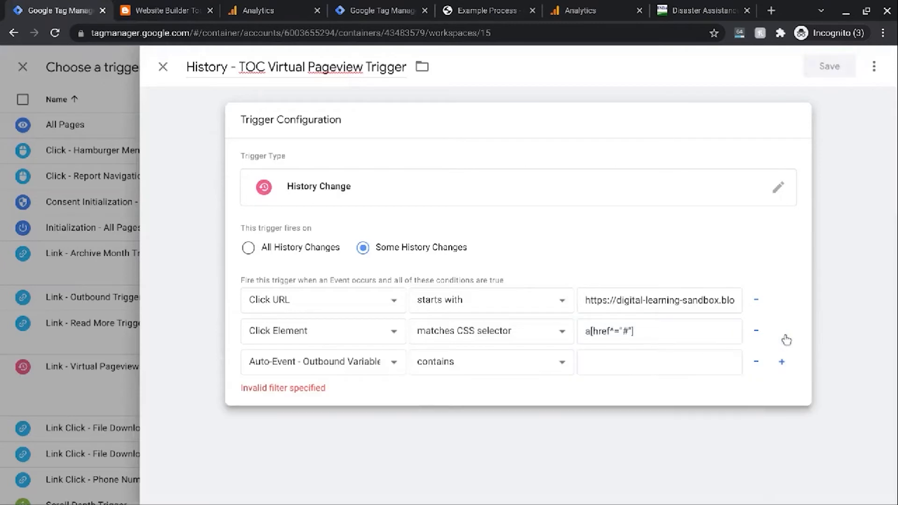
click(354, 363)
scroll(343, 292, down, 7)
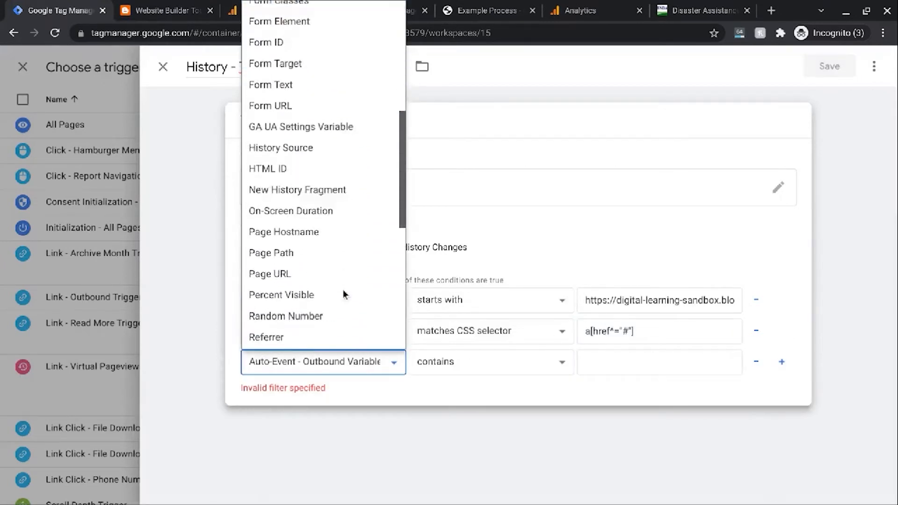
scroll(343, 290, down, 5)
scroll(344, 293, up, 4)
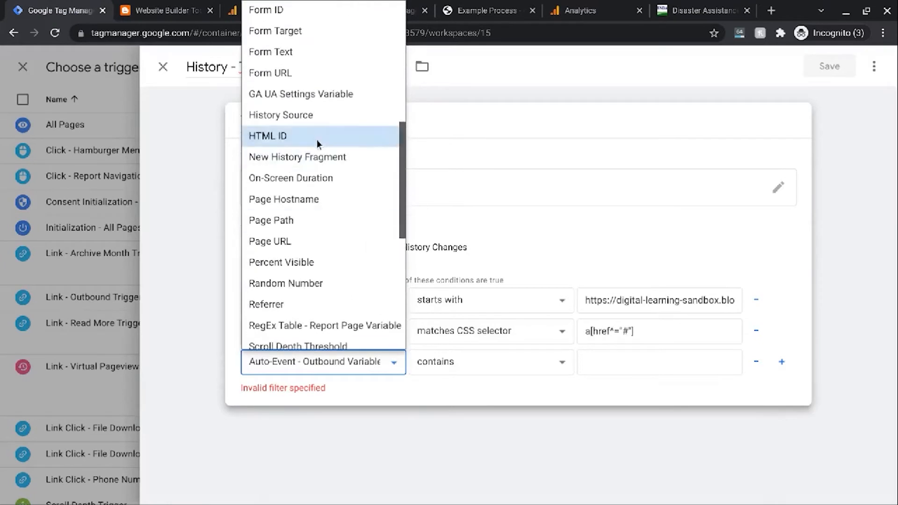
click(316, 117)
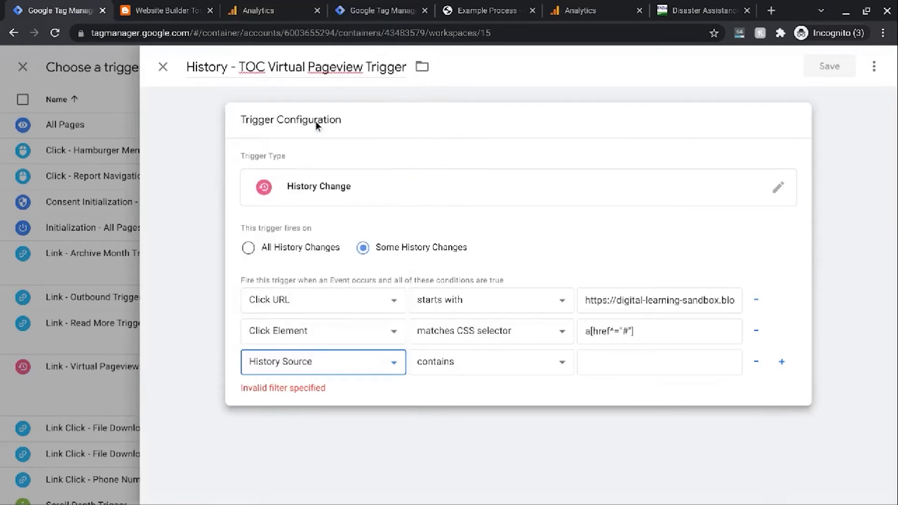
Set the History Source condition's operator to equals and its value to popstate
click(551, 363)
click(469, 11)
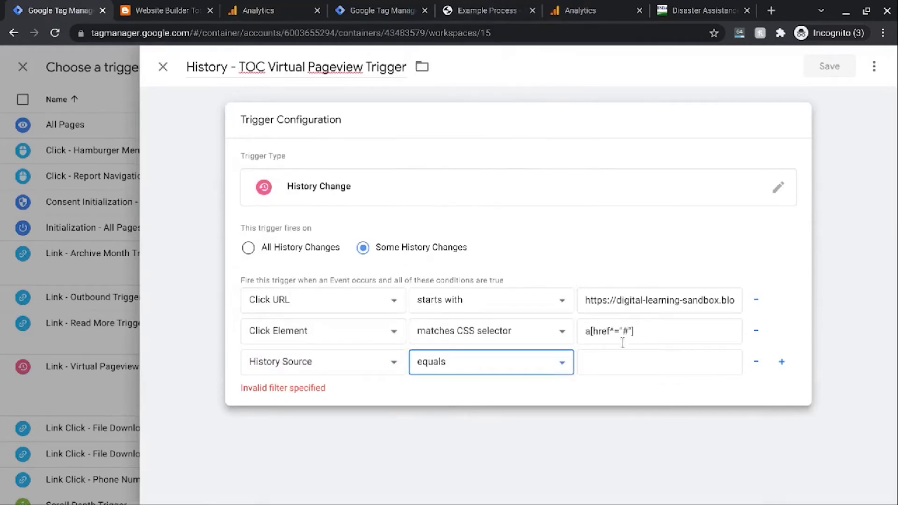
click(621, 360)
text(pop)
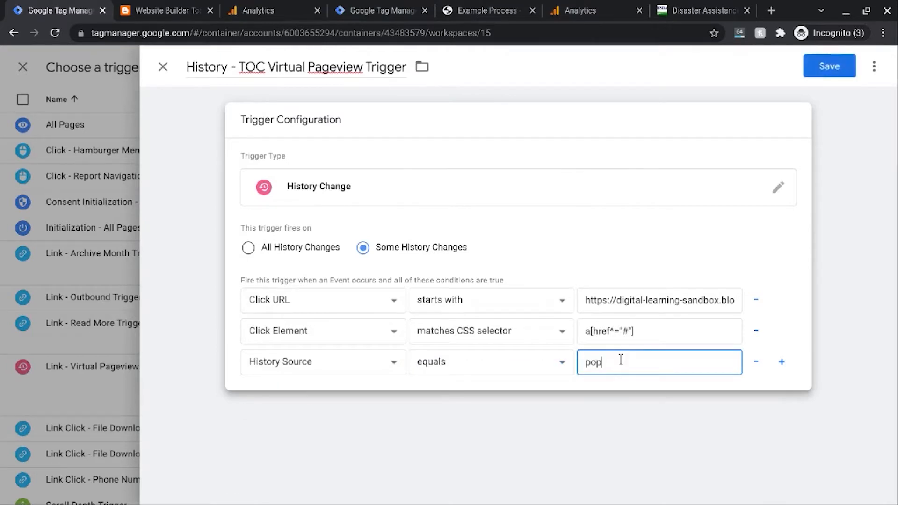
text(state)
Save the History - TOC Virtual Pageview Trigger and the GA - Pageview - TOC Virtual Tag it fires
click(165, 6)
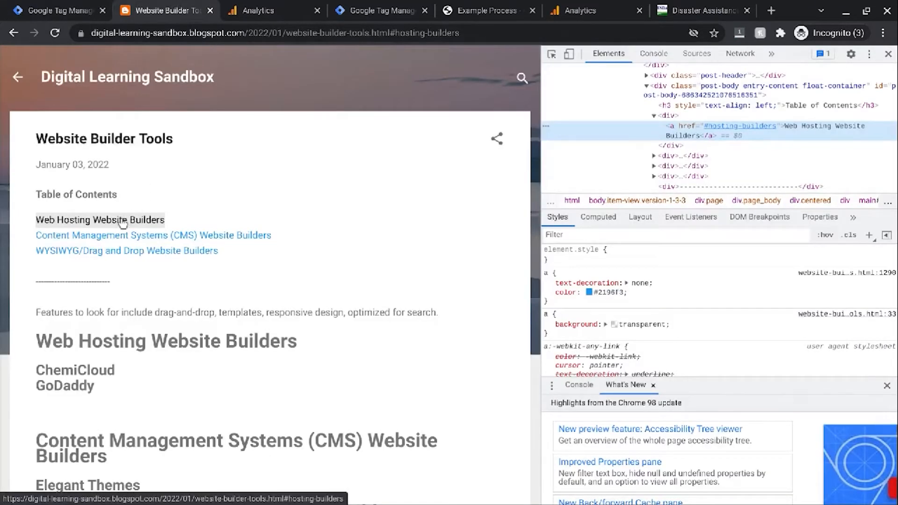
click(53, 7)
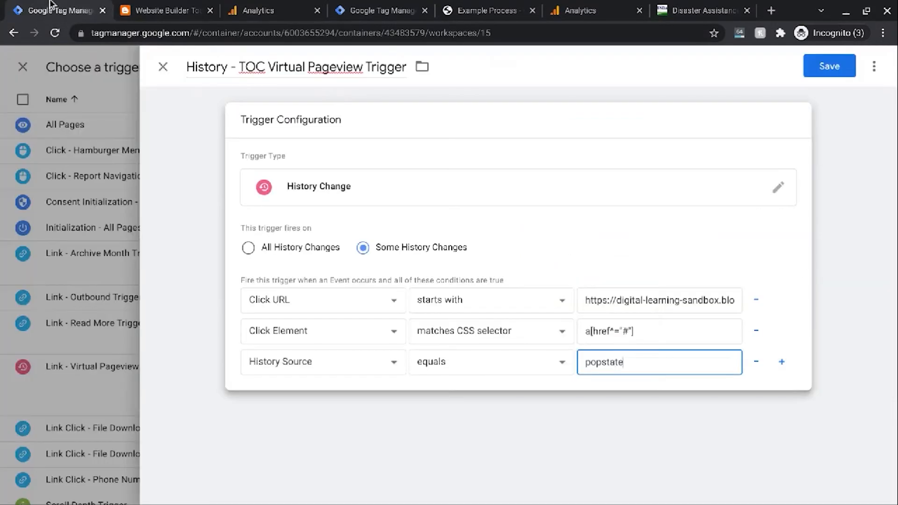
click(820, 70)
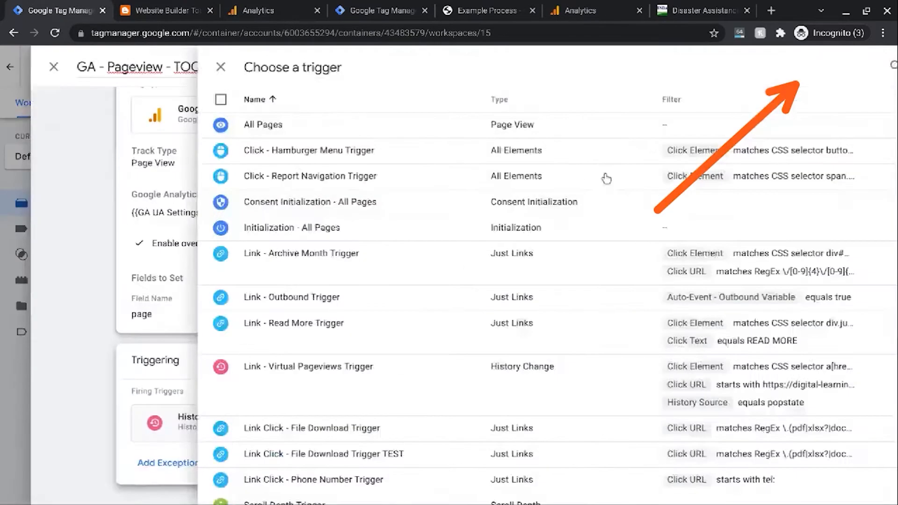
scroll(612, 337, up, 1)
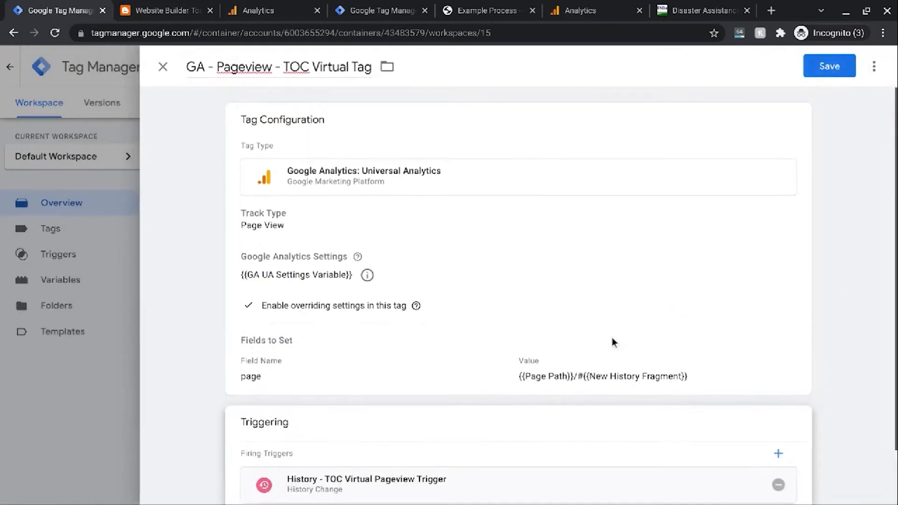
click(818, 69)
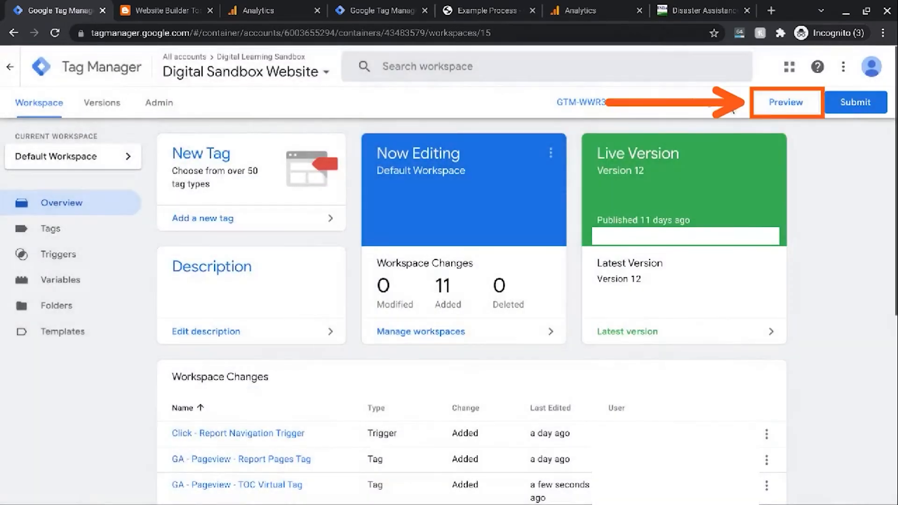
click(772, 104)
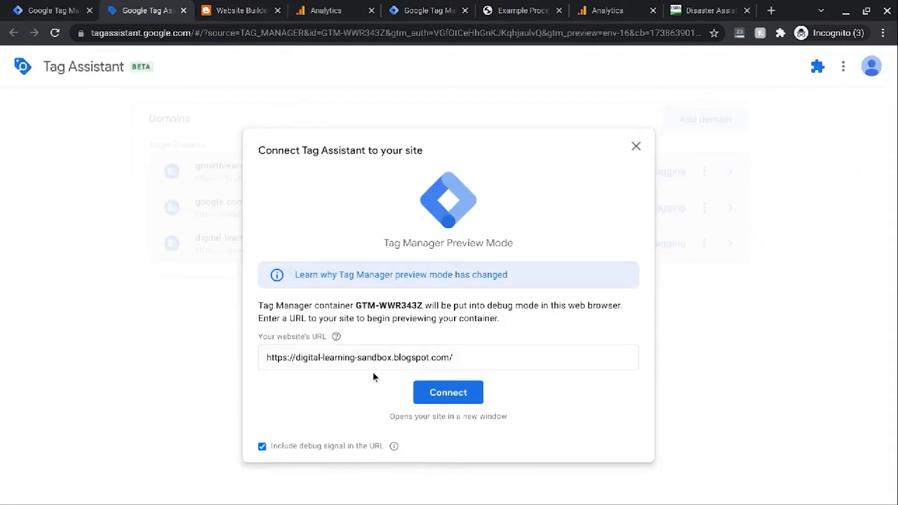
triple_click(326, 358)
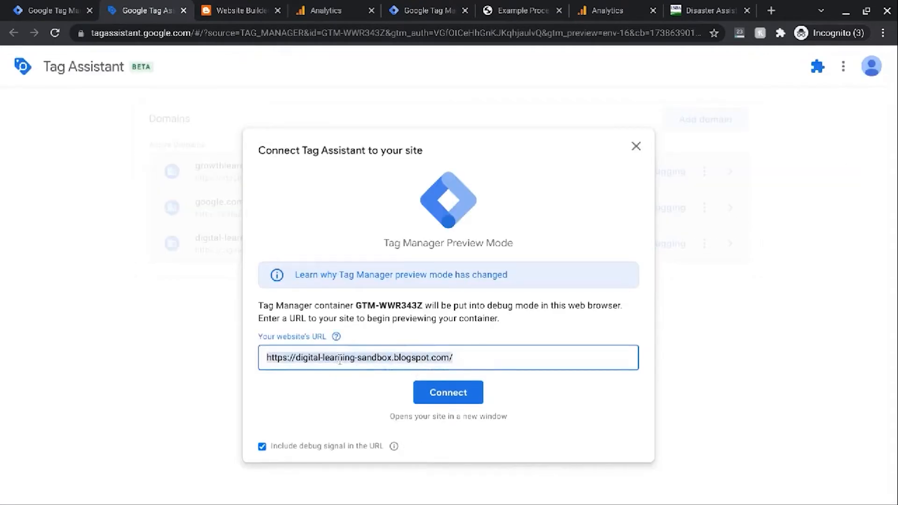
click(448, 393)
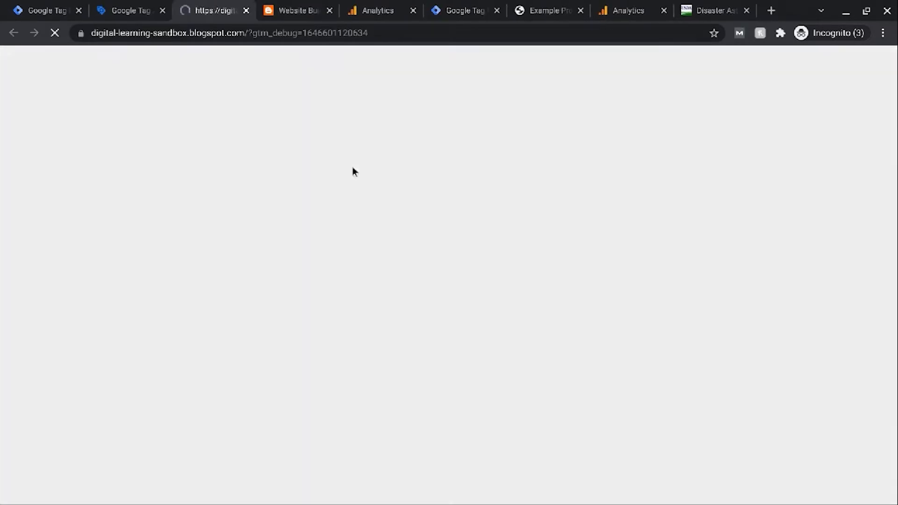
Open the Website Builder Tools post on the connected blog and follow its Web Hosting Website Builders contents link
scroll(286, 224, down, 7)
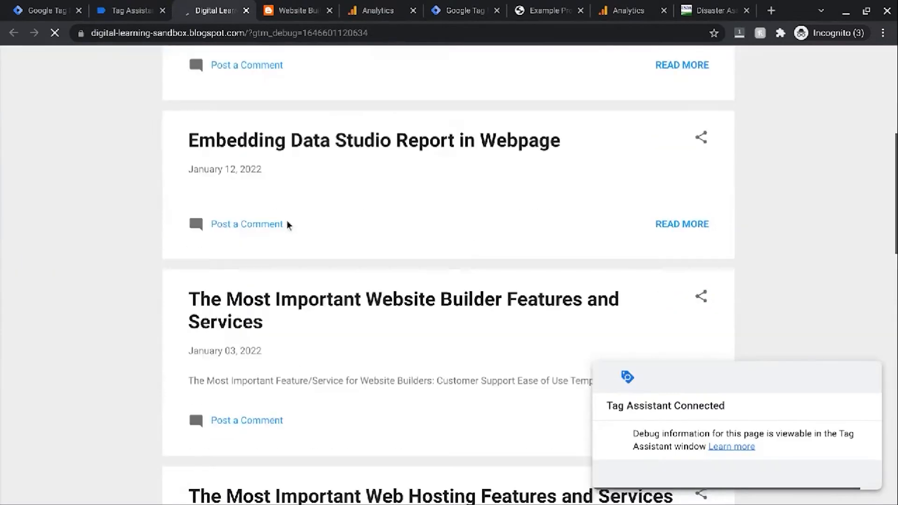
scroll(286, 227, down, 12)
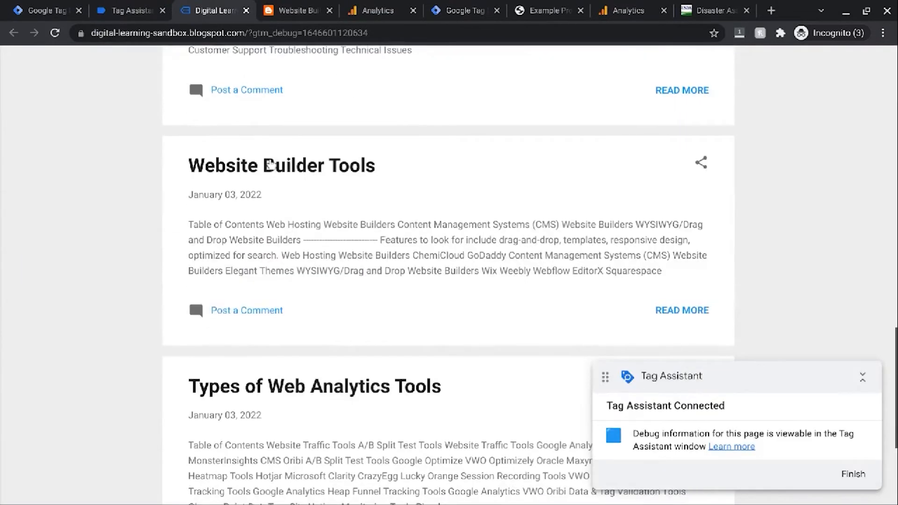
click(271, 167)
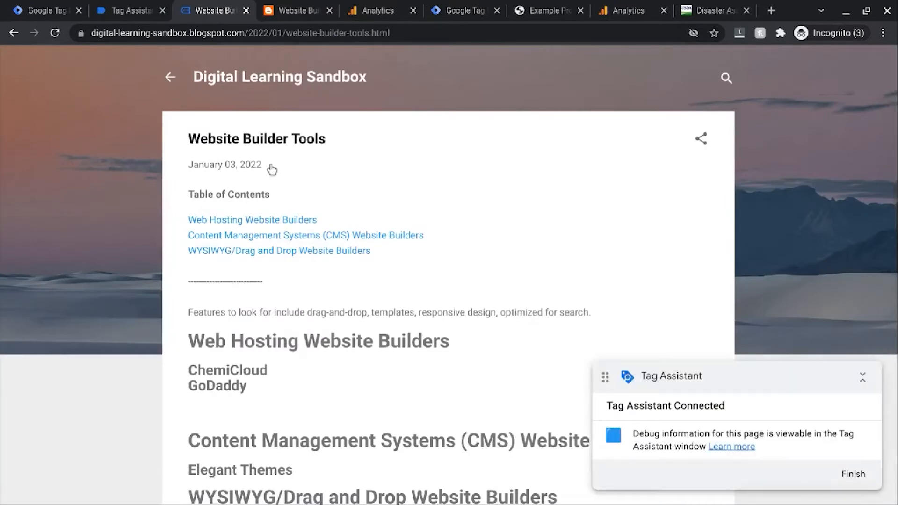
click(255, 226)
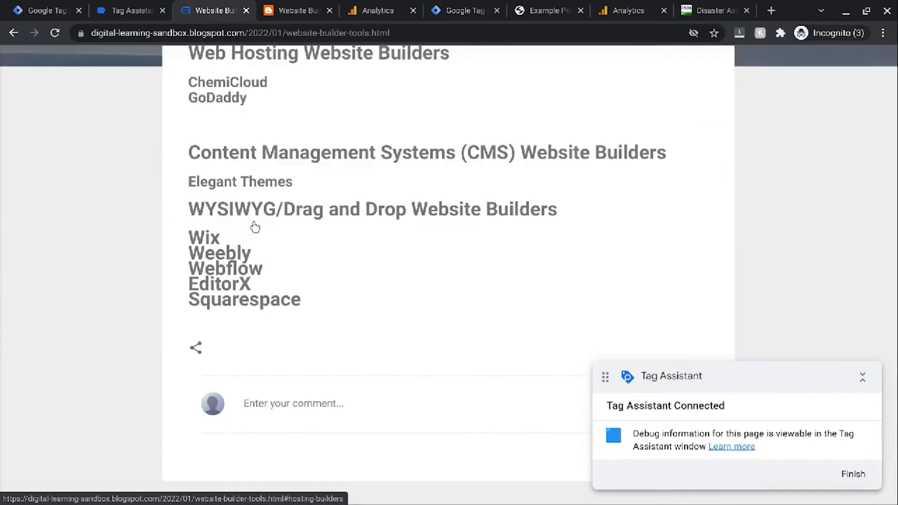
Switch to Tag Assistant and open the GA - Pageview - TOC Virtual Tag's details for its History event, with variables displayed as values
click(125, 10)
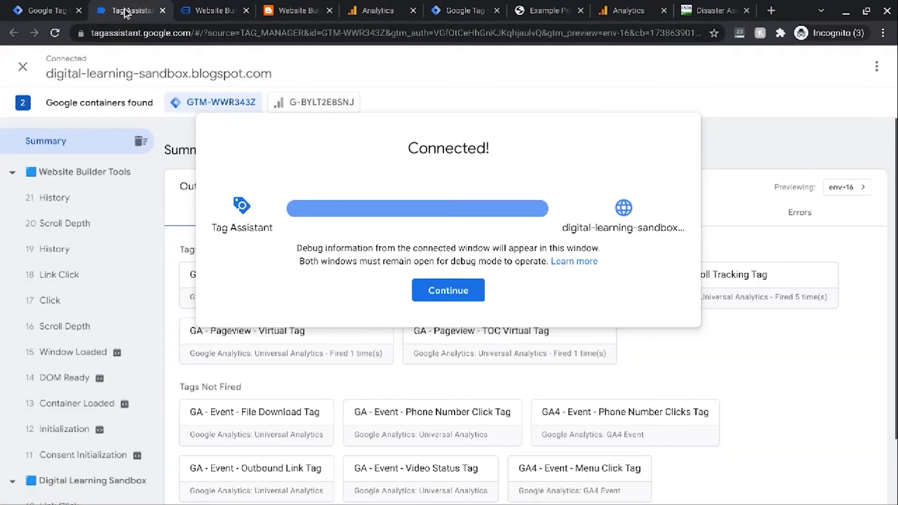
click(453, 292)
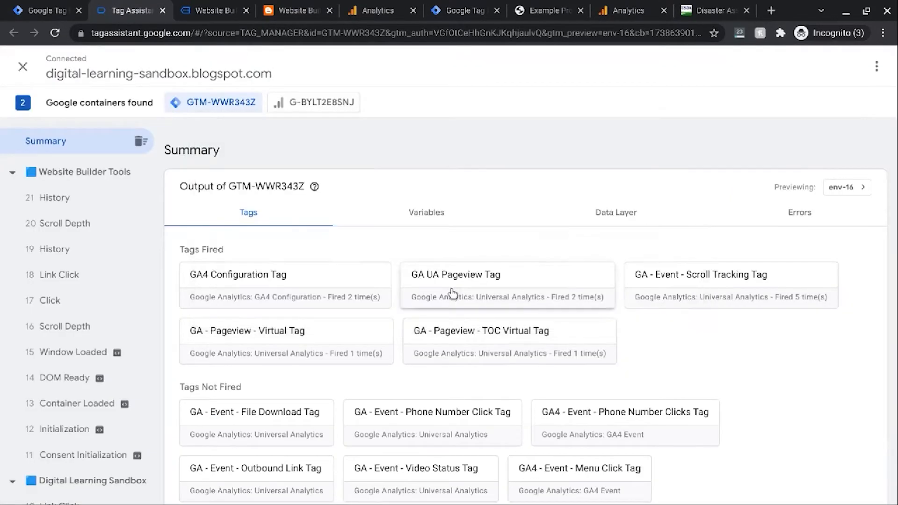
click(500, 341)
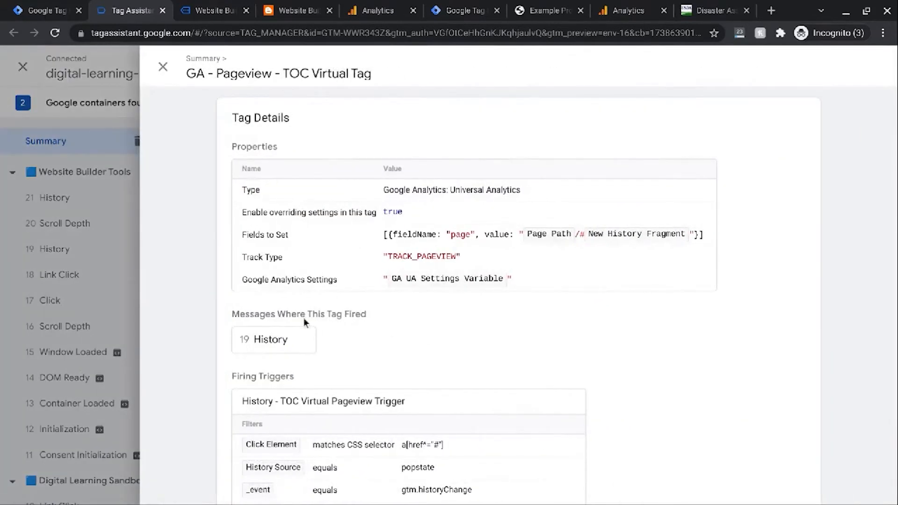
click(264, 344)
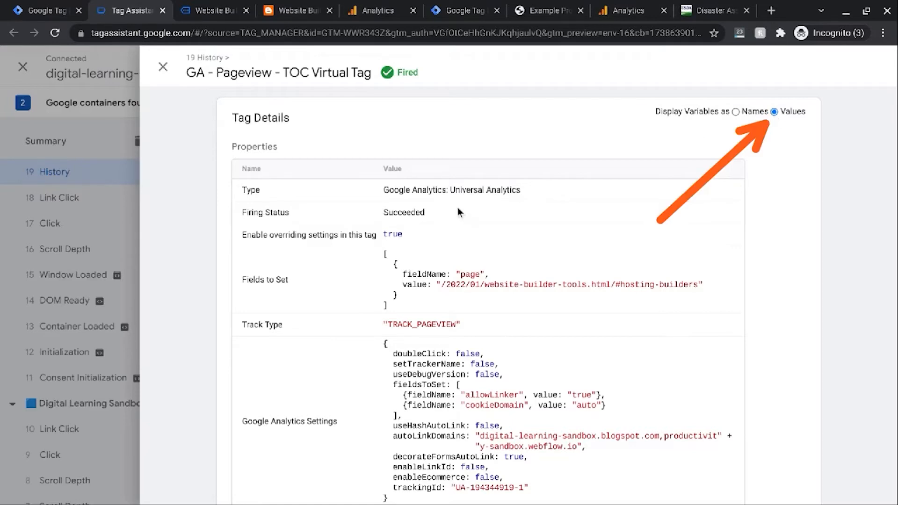
Examine the path, slash and fragment in the tag's page field value, along with the firing trigger's filters
scroll(400, 182, down, 2)
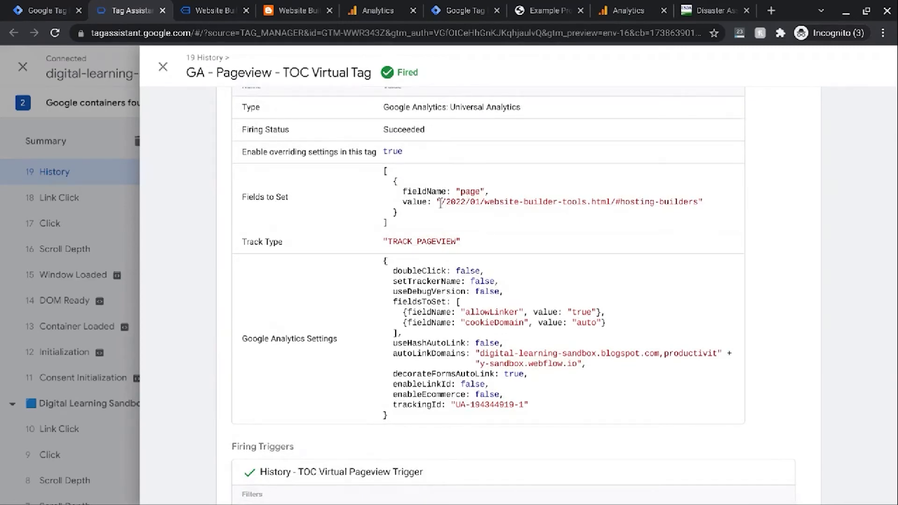
drag(442, 204, 616, 197)
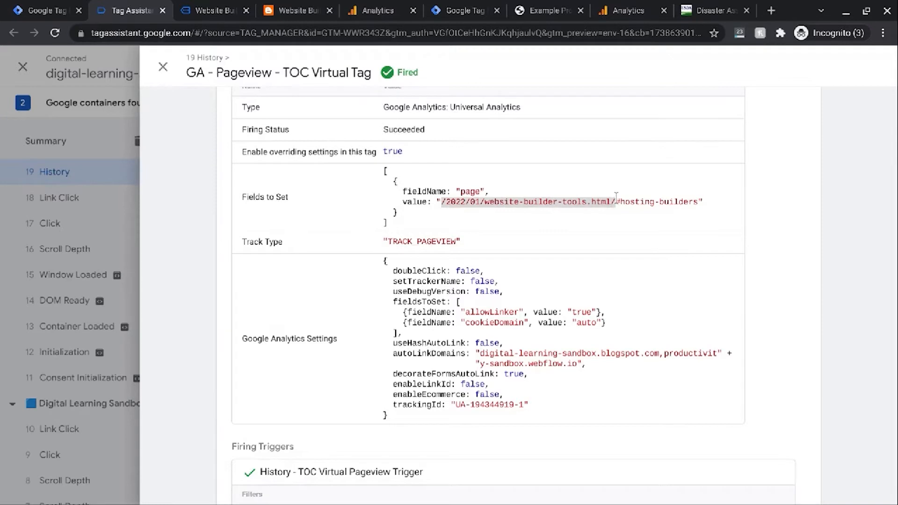
double_click(619, 206)
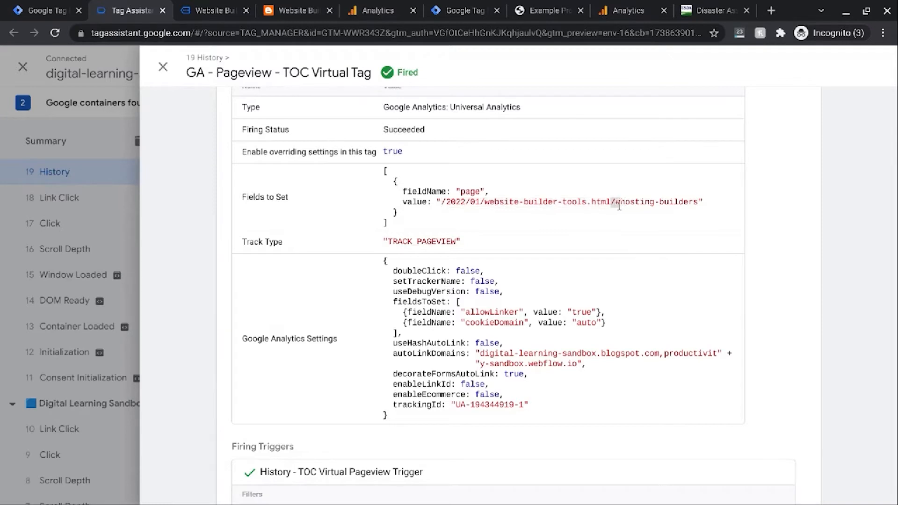
drag(620, 204, 675, 202)
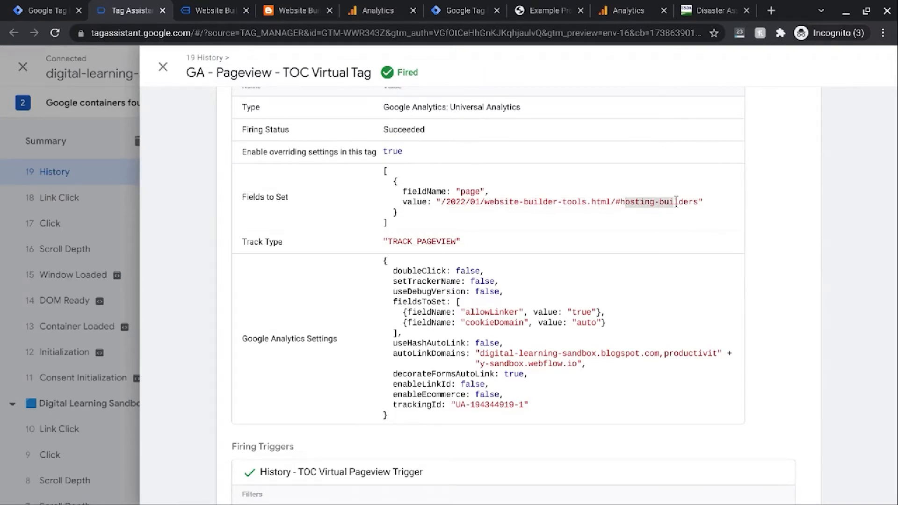
drag(621, 204, 700, 205)
scroll(424, 250, down, 5)
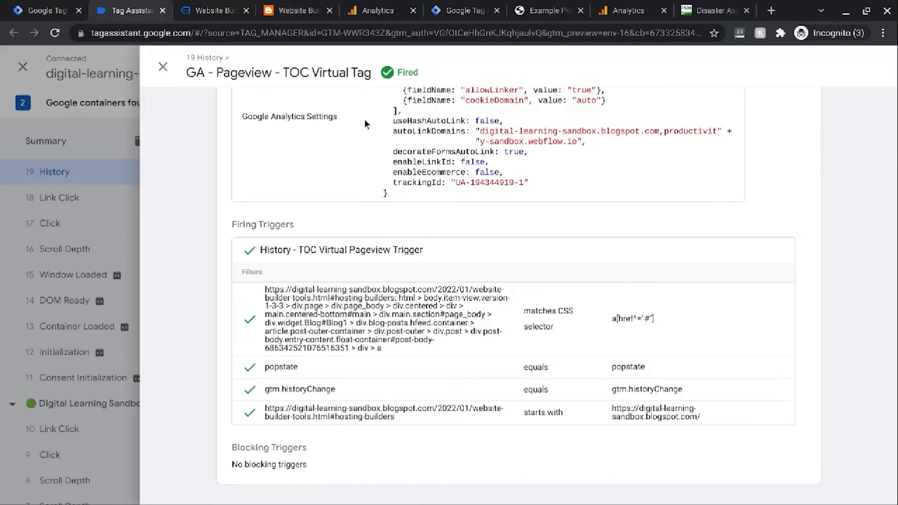
Switch to Google Analytics and open the Realtime Overview report to check the active pages
click(374, 10)
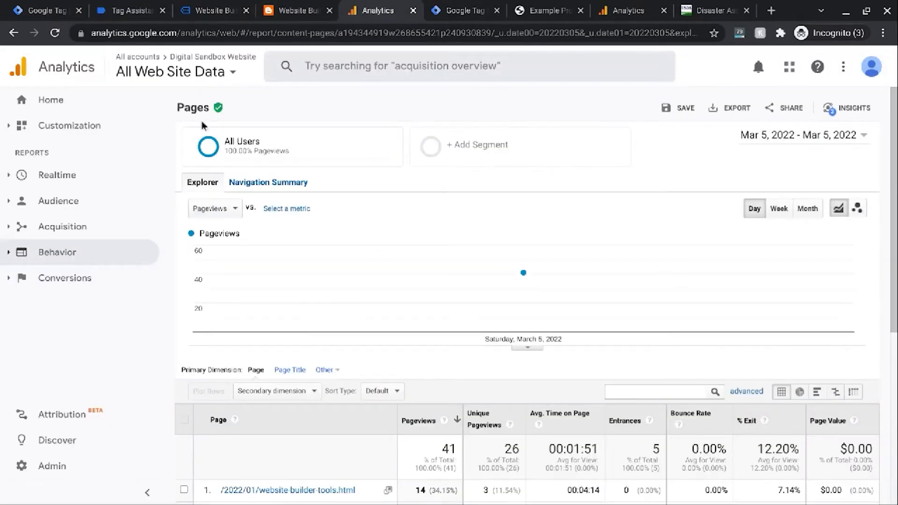
click(9, 178)
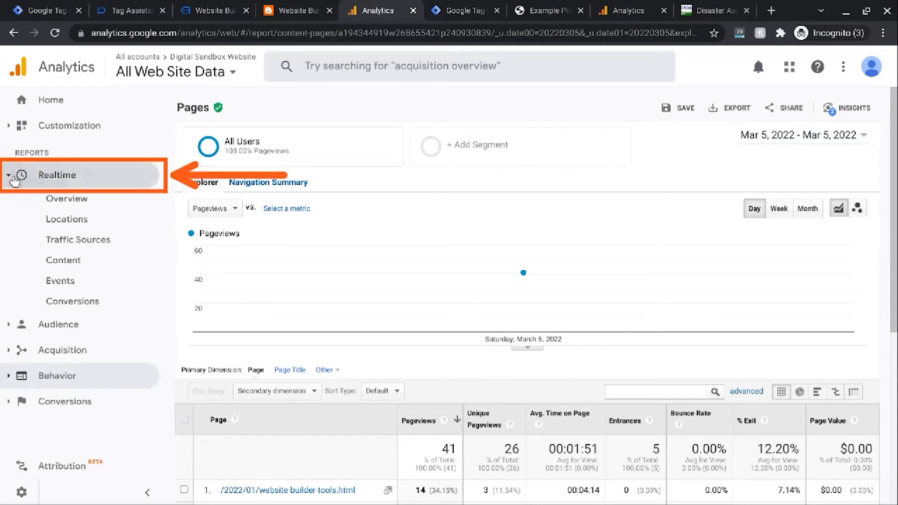
click(63, 205)
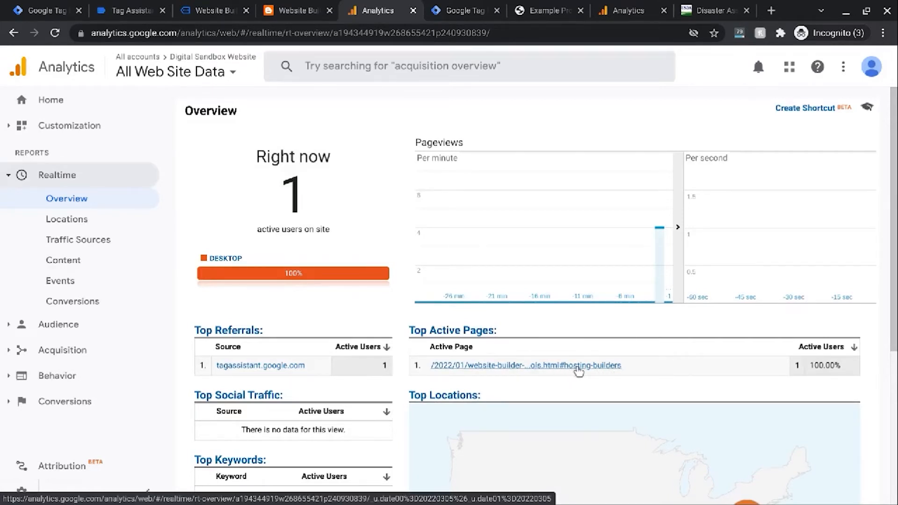
Switch to the Disaster Assistance Discovery Tool, advance the form from step one to step two, and check the page address on both
click(132, 10)
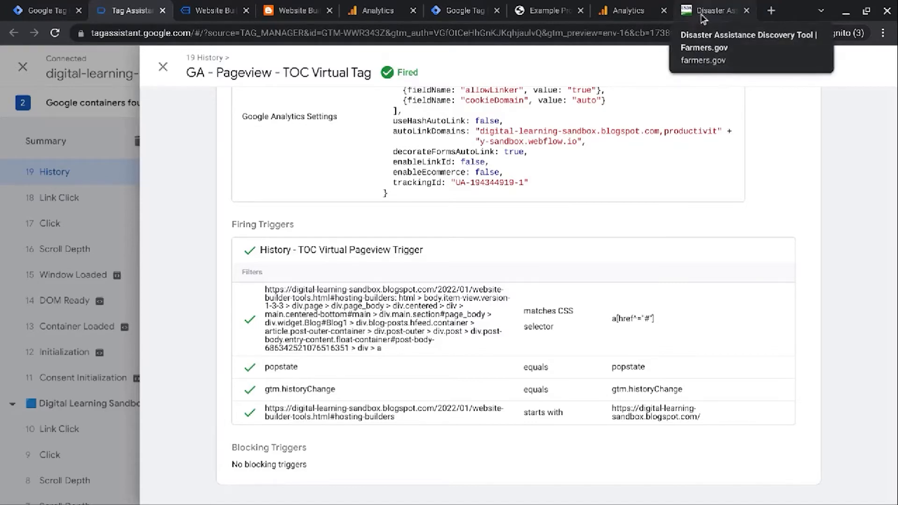
click(706, 14)
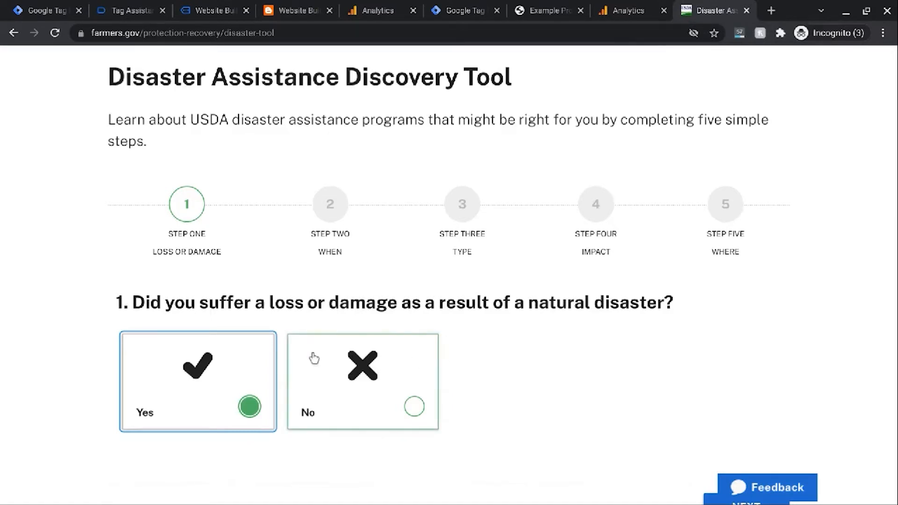
click(190, 29)
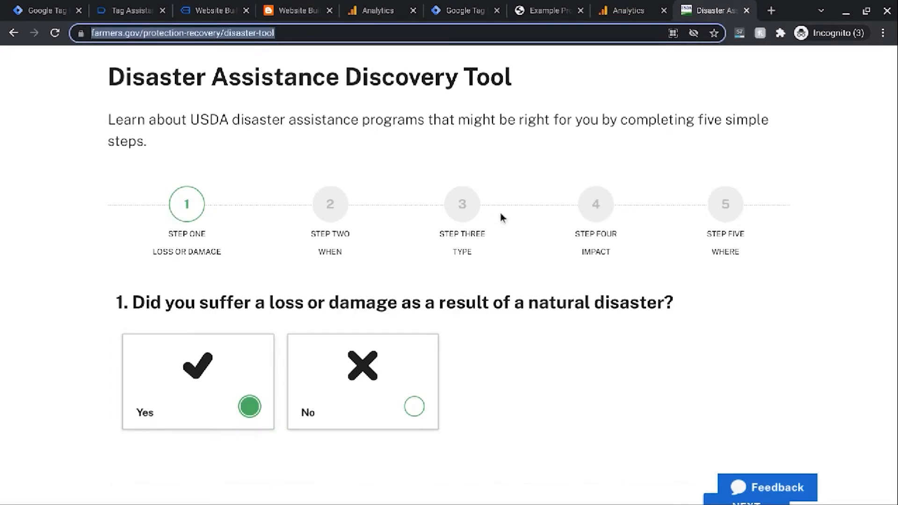
scroll(668, 265, down, 2)
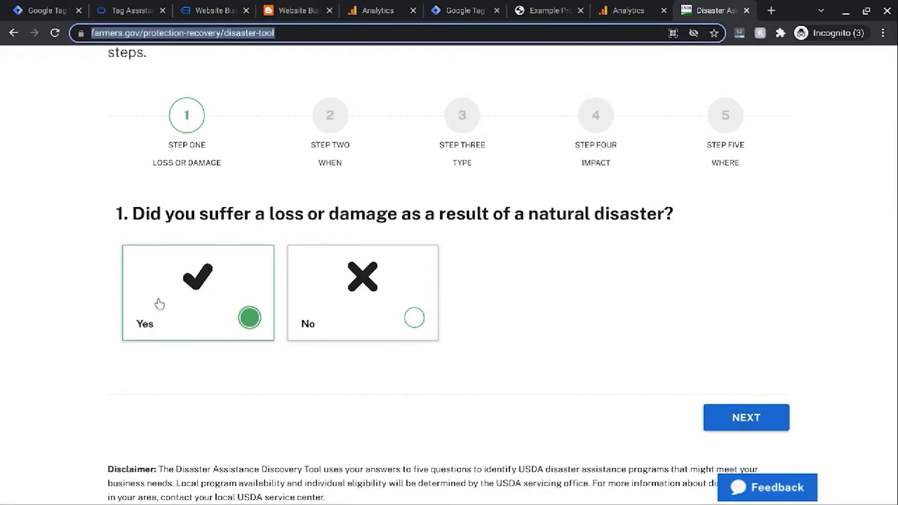
click(740, 421)
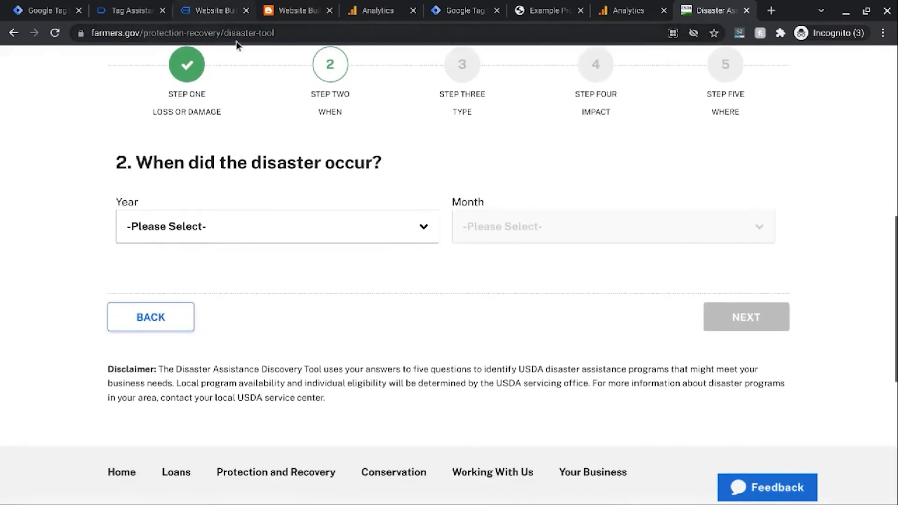
click(281, 34)
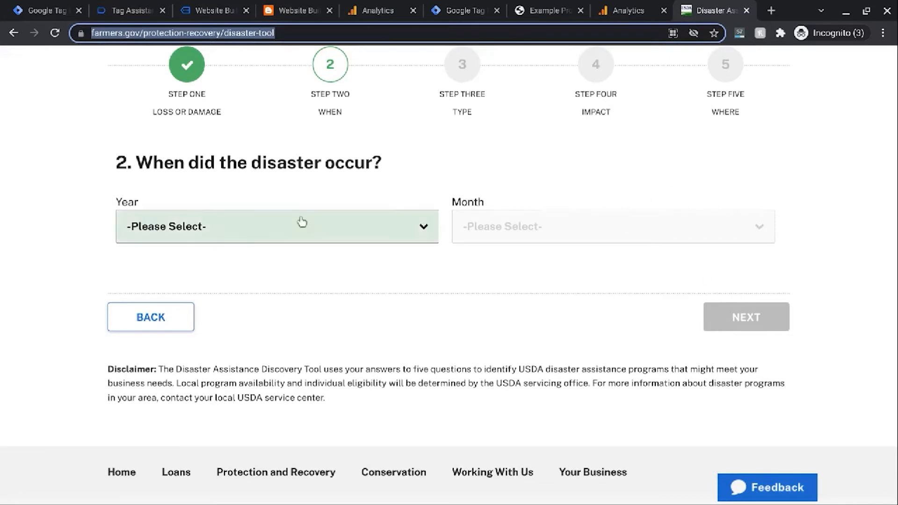
scroll(301, 224, up, 1)
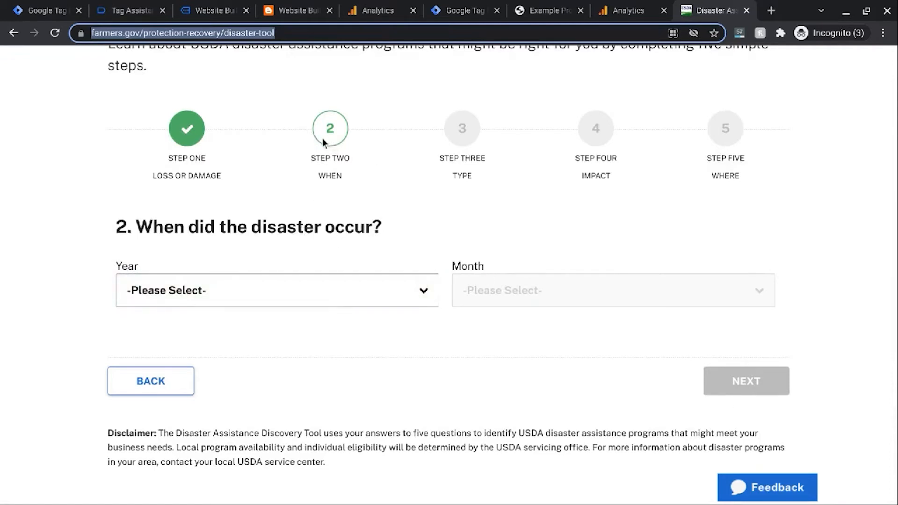
Switch to the Example Process page and go through its Step 2 and Finish sections
click(538, 12)
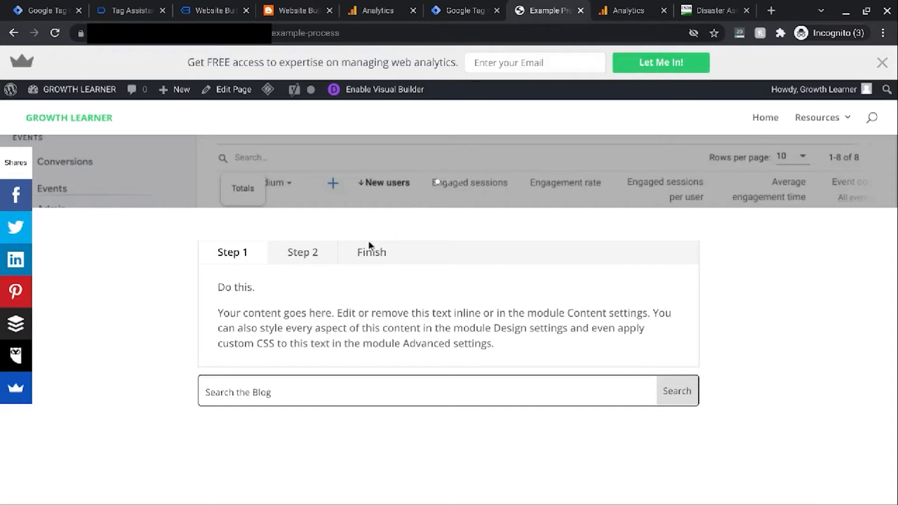
scroll(268, 304, up, 1)
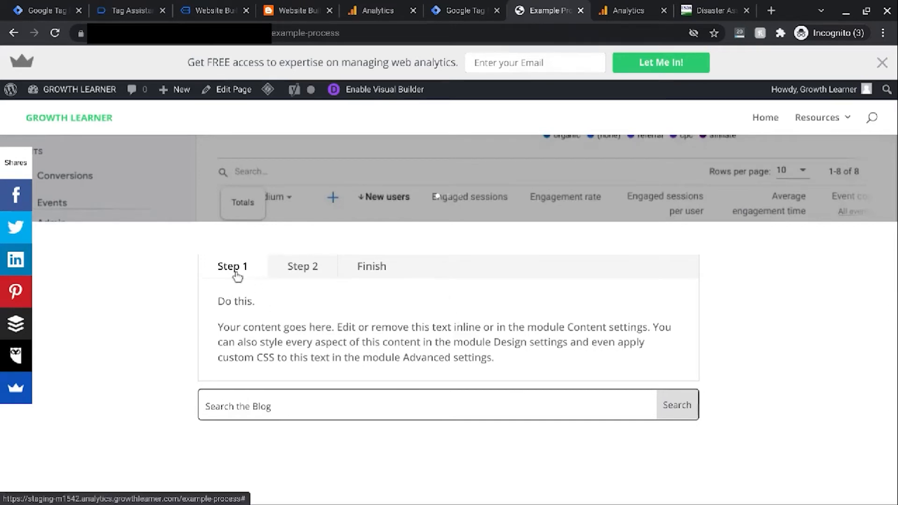
click(301, 268)
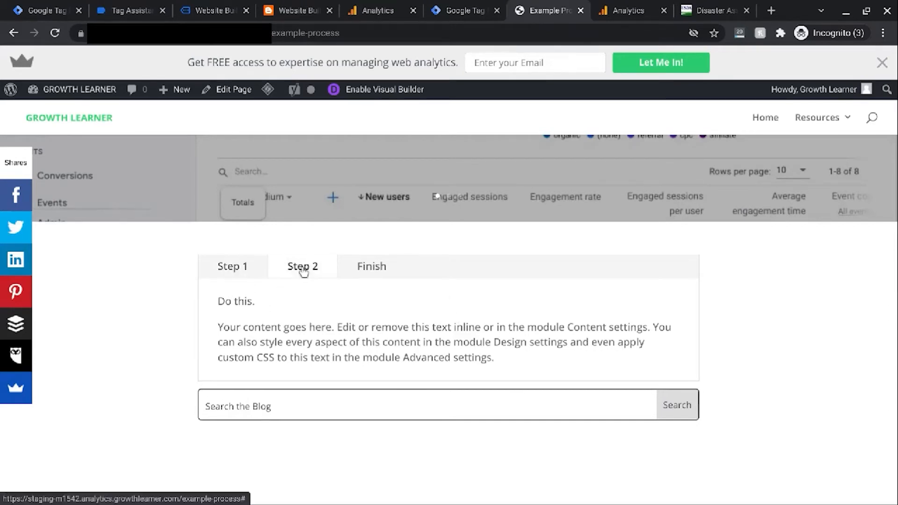
click(368, 271)
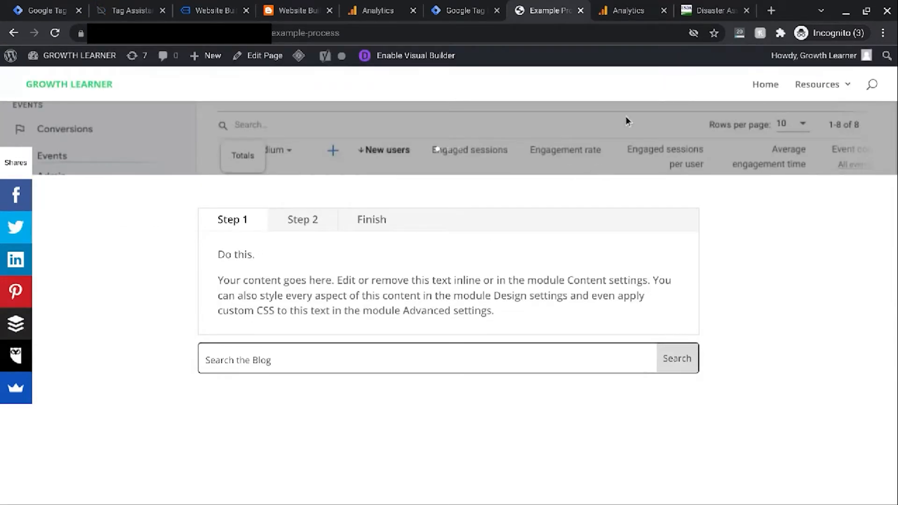
Compare step two of the disaster assistance form with the Example Process page's step sections
click(711, 11)
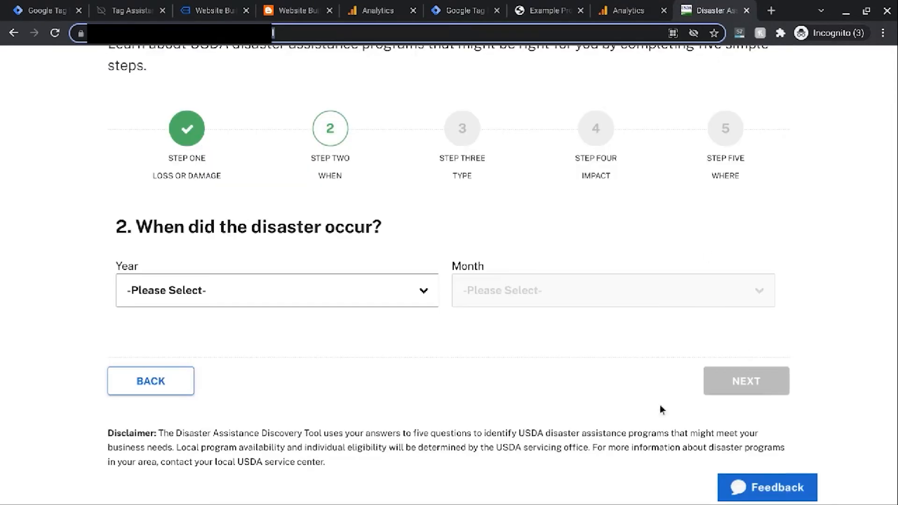
click(542, 3)
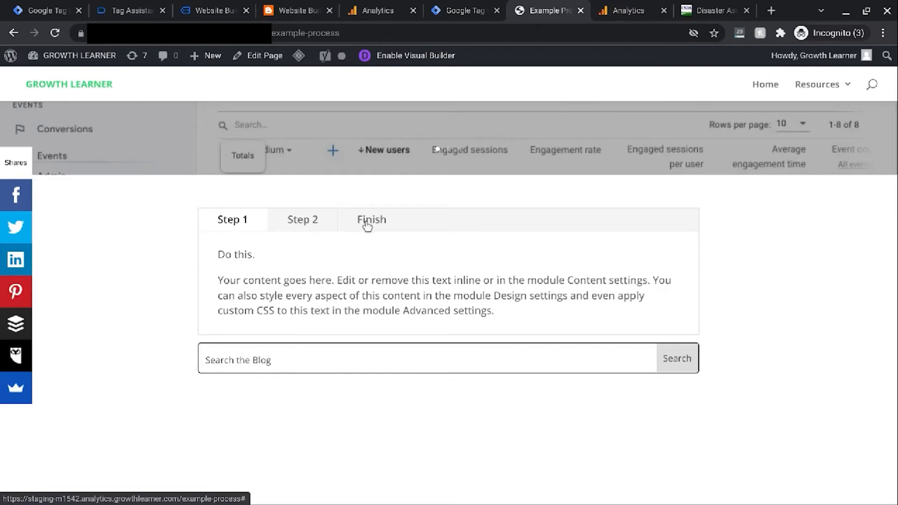
click(720, 10)
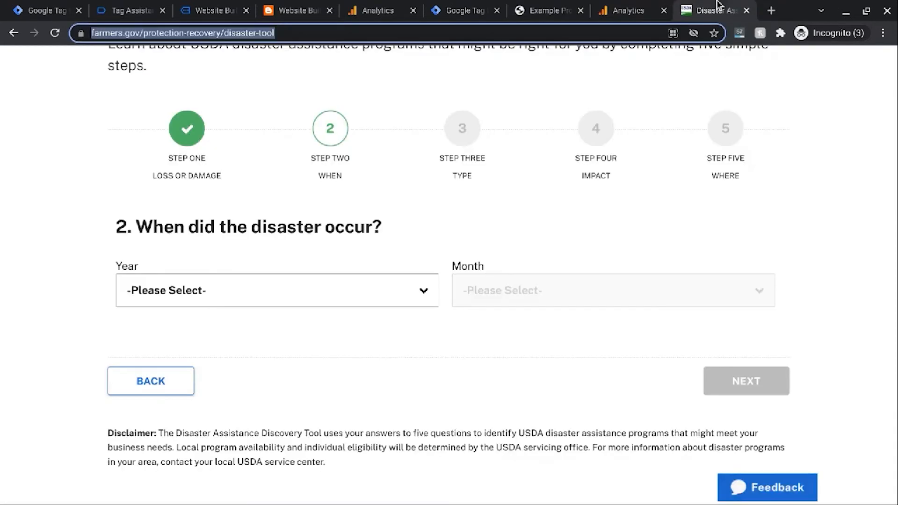
scroll(542, 166, down, 1)
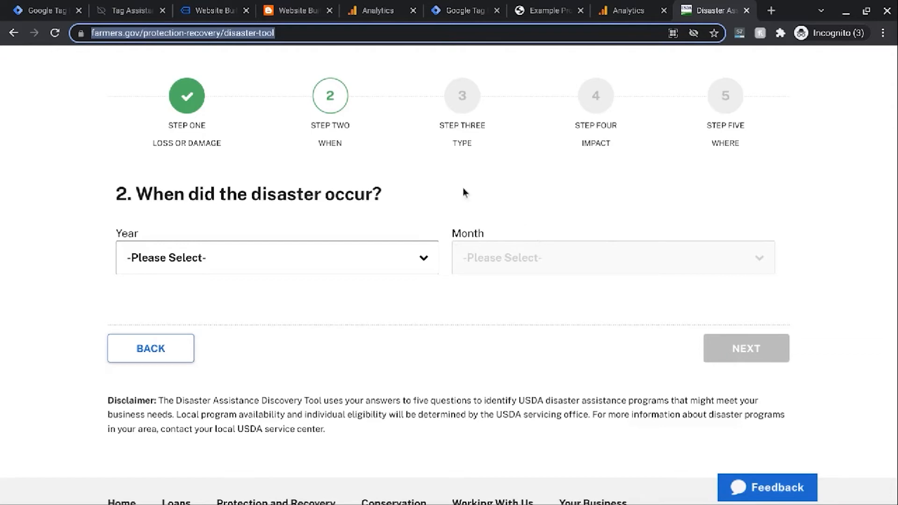
Examine the Website Builder Tools post and the hosting-builders and cms-website-builders heading ids in its Blogger HTML source
click(289, 13)
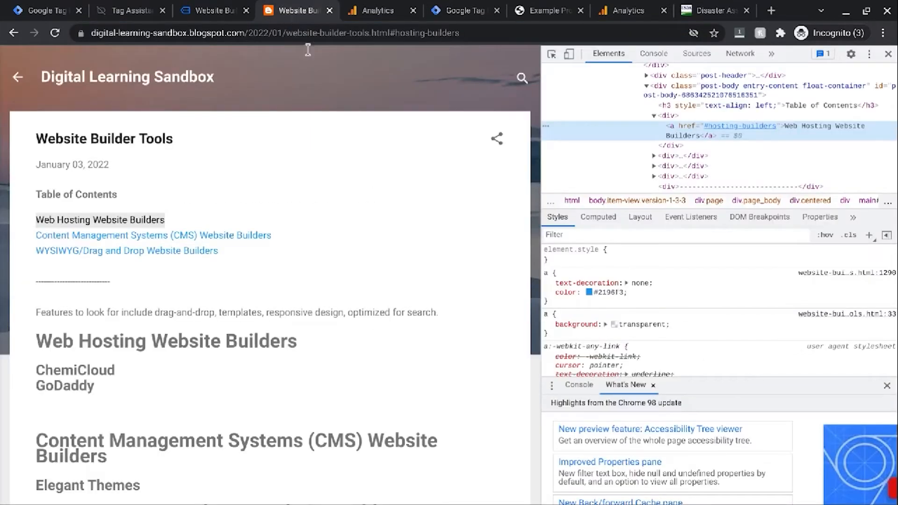
key(alt+Tab)
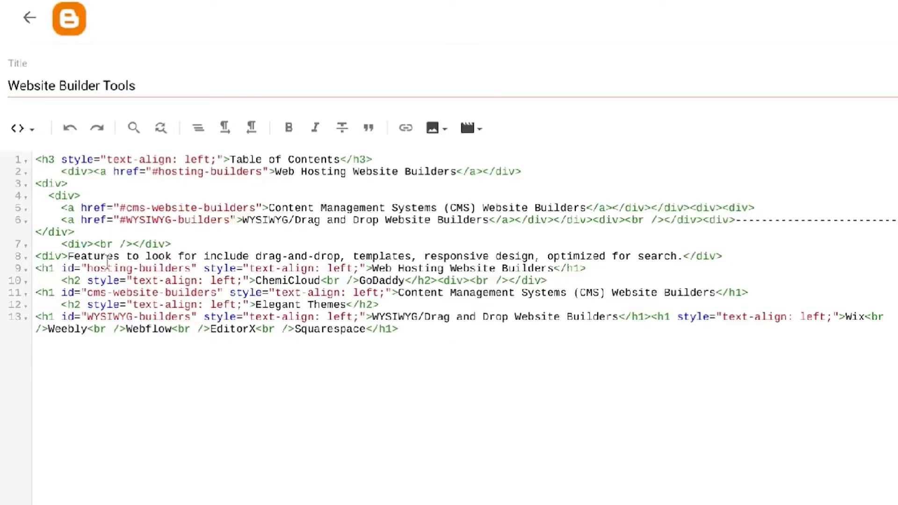
drag(64, 268, 198, 268)
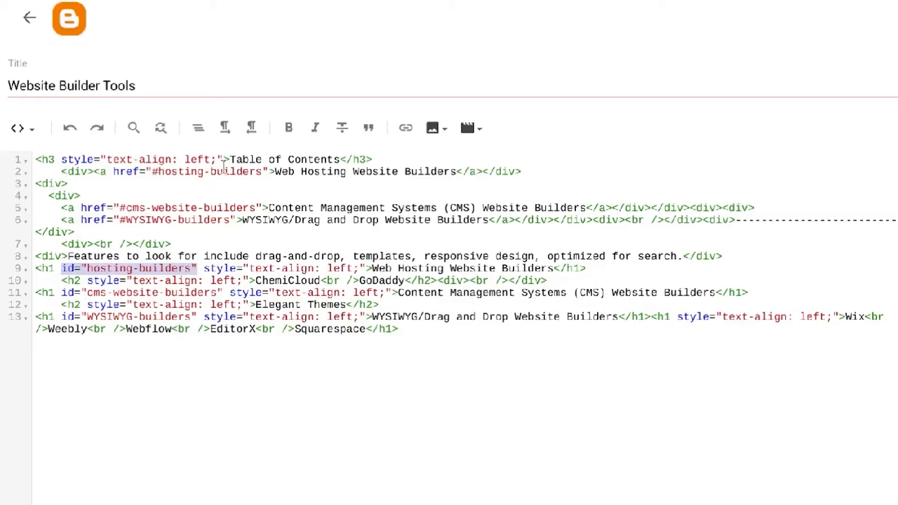
drag(63, 294, 218, 289)
key(alt+Tab)
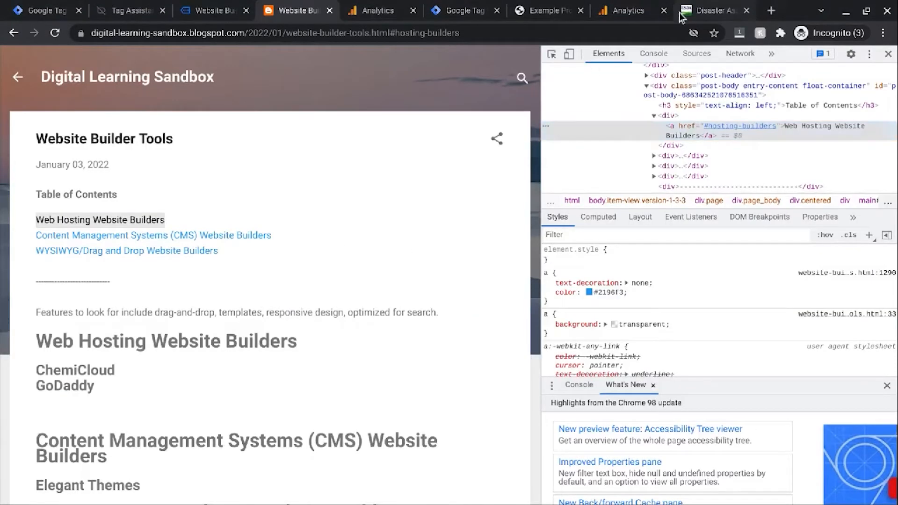
Return to the Example Process page by way of the disaster form, and close the Tag Assistant and connected blog pages
click(713, 11)
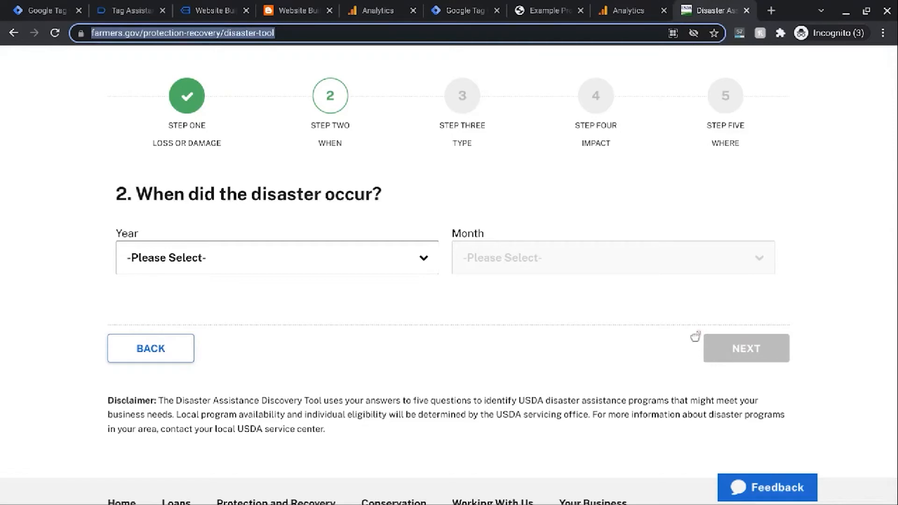
click(529, 10)
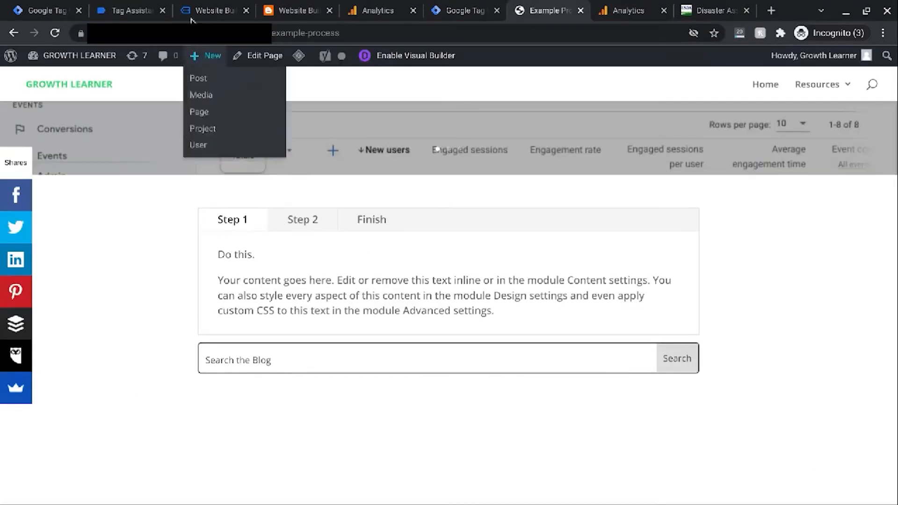
click(162, 13)
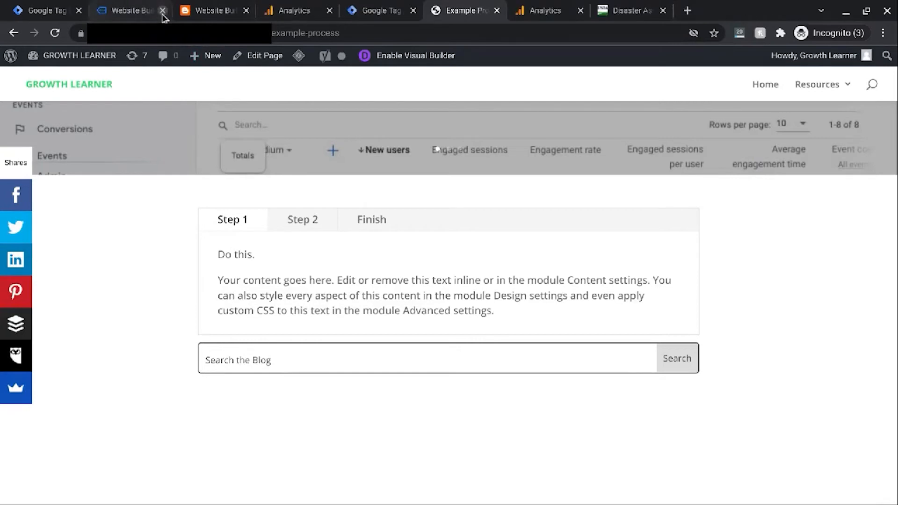
click(162, 11)
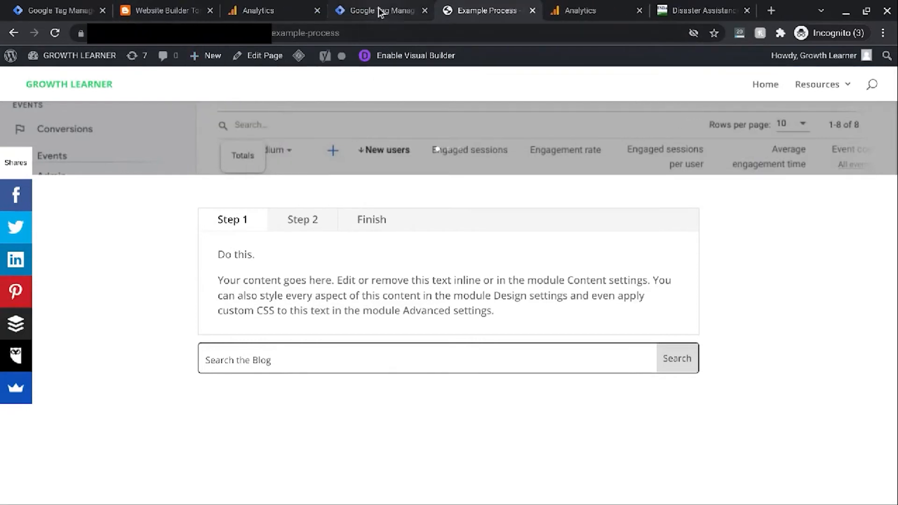
Switch to the Growth Learner Analytics container in Google Tag Manager and check its enabled built-in variables
click(381, 12)
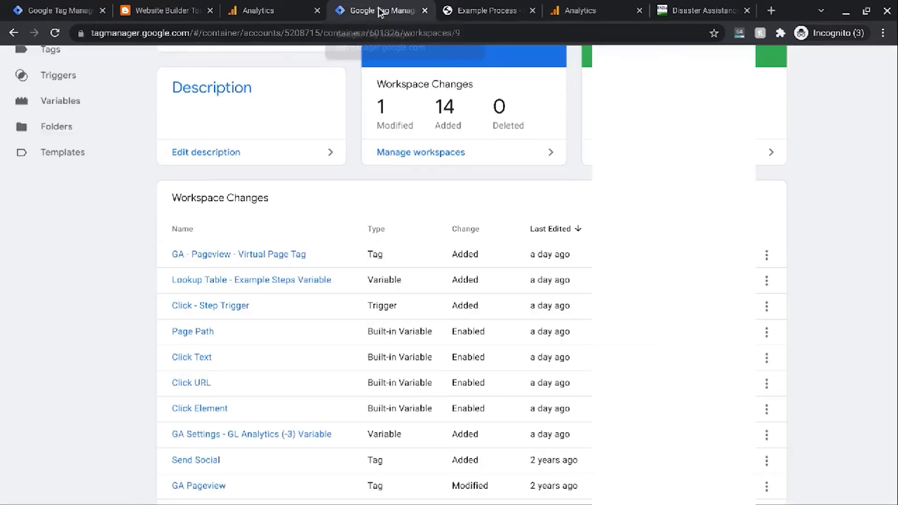
scroll(383, 245, up, 4)
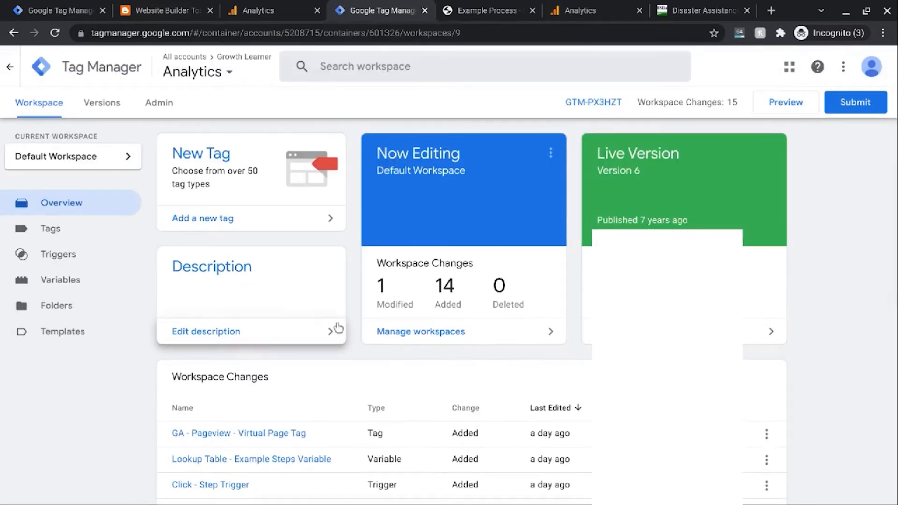
click(59, 281)
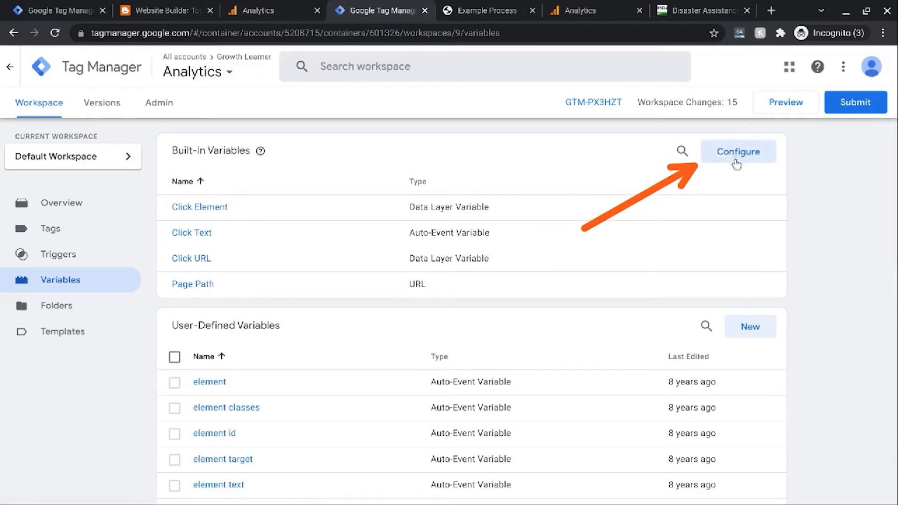
click(68, 210)
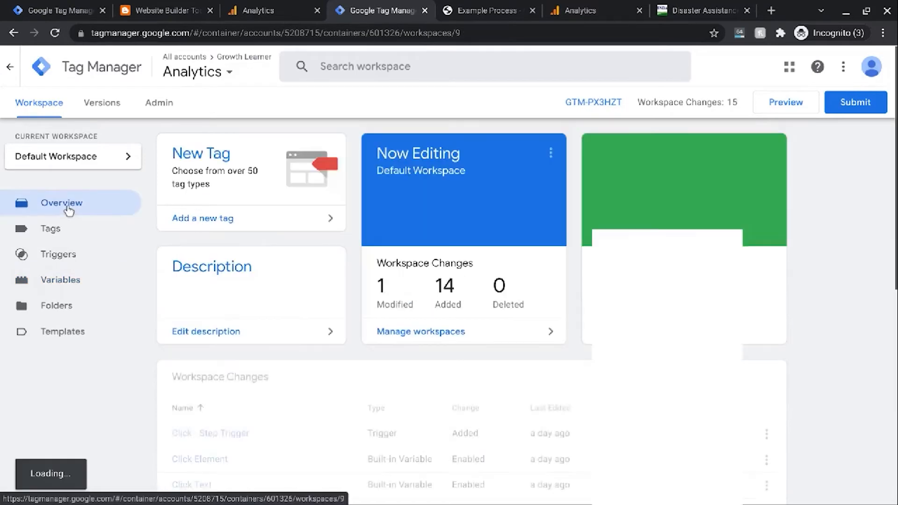
Add a new tag named "GA - Pageview - Process Virtual Tag" and open its tag type selection
click(209, 219)
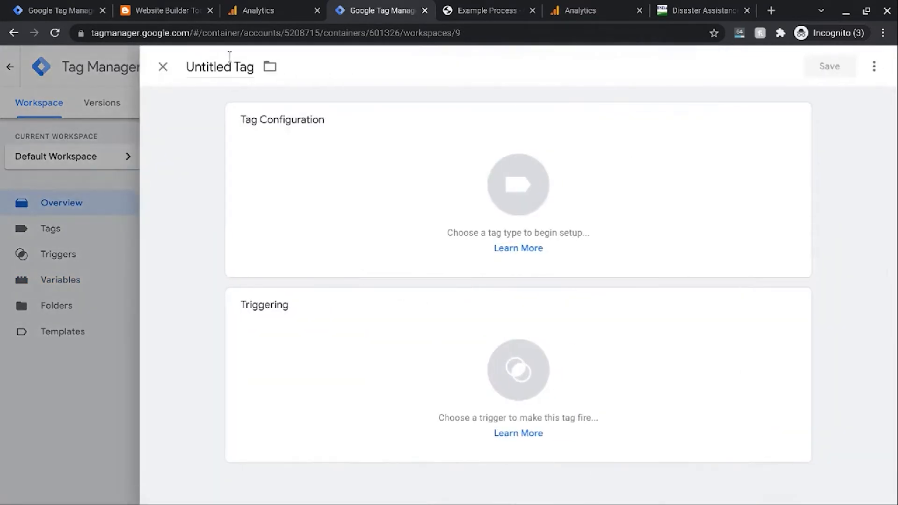
double_click(207, 72)
text(GA - Pa)
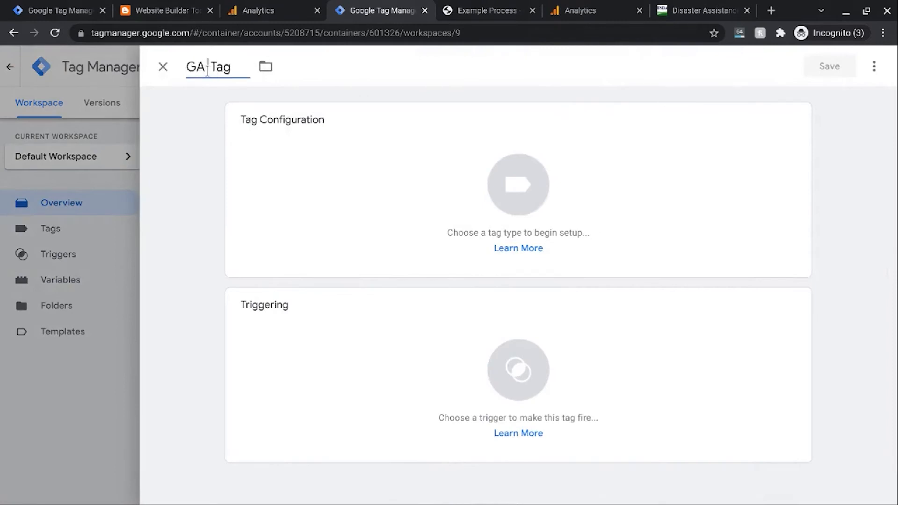
text(geview -)
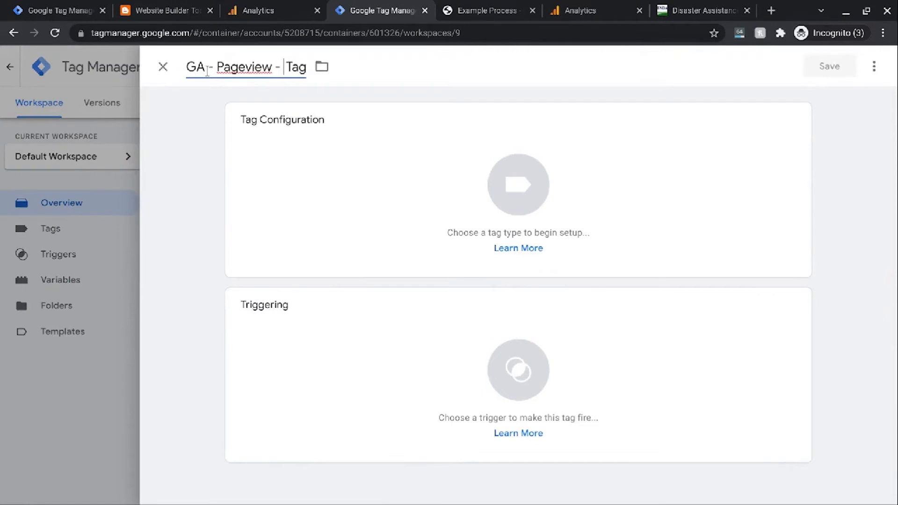
text( Process)
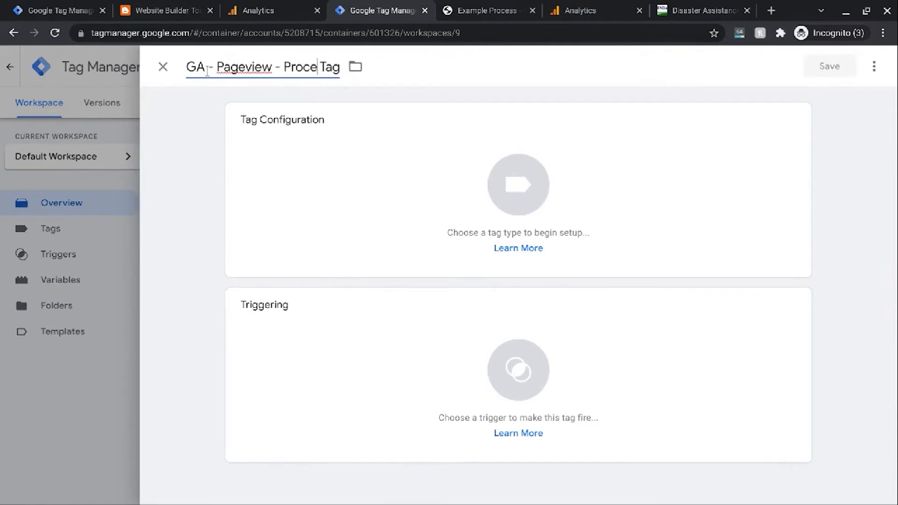
text( Virta)
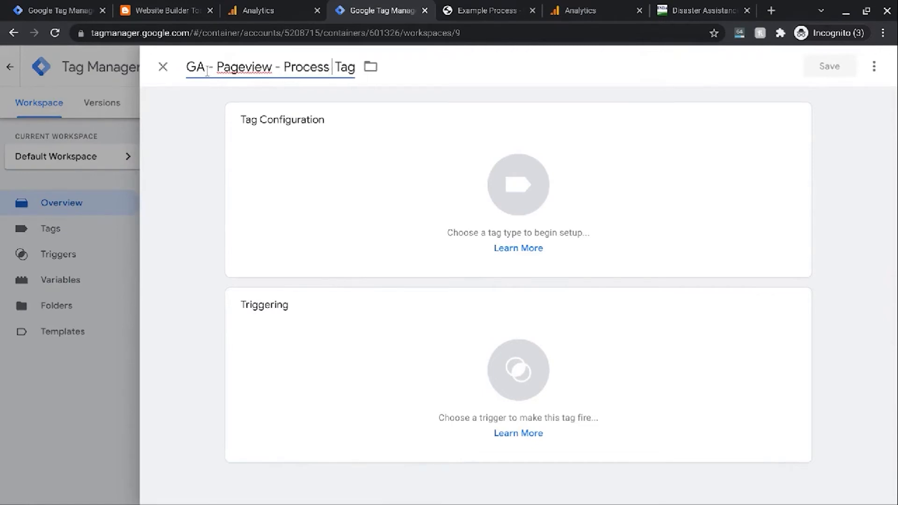
key(BackSpace)
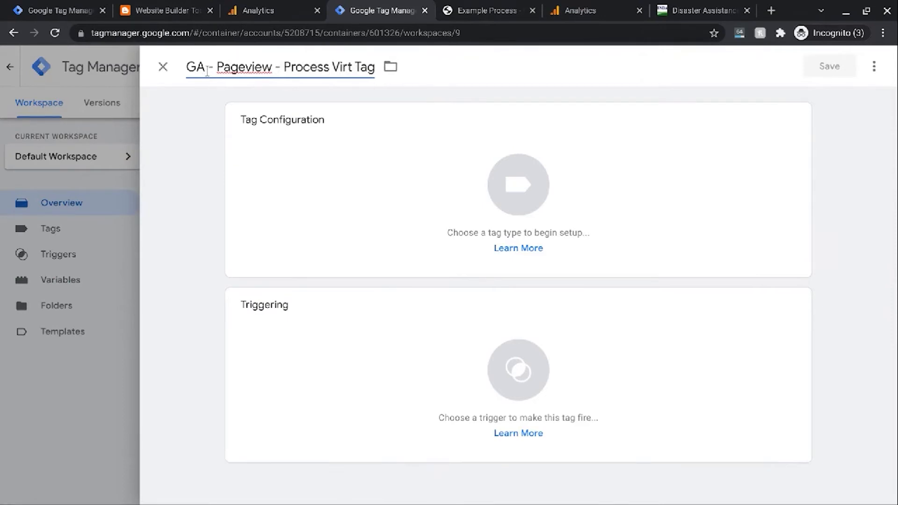
text(ual)
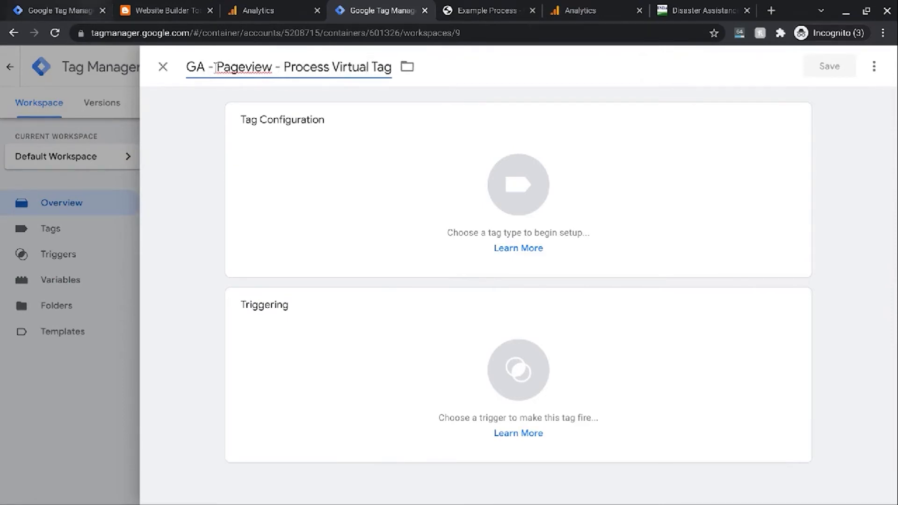
click(506, 193)
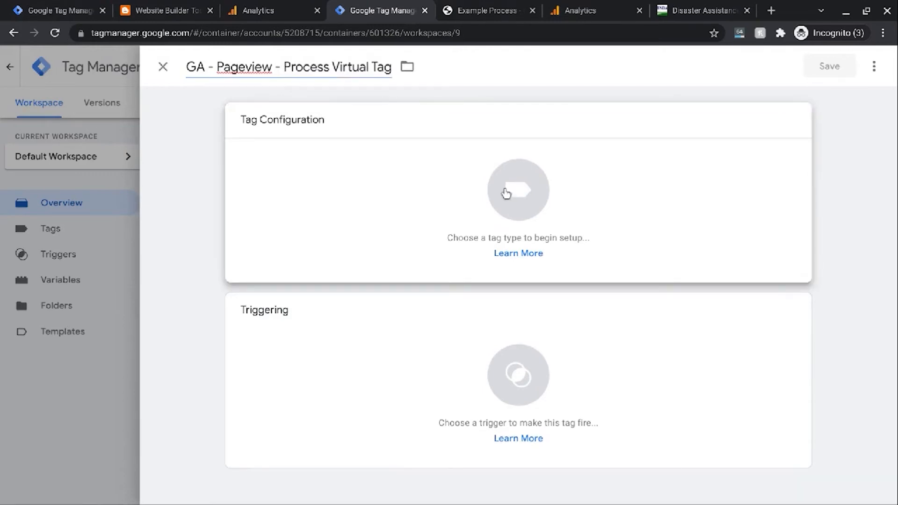
Make the tag a Universal Analytics tag using the {{GA Settings - GL Analytics (-3) Variable}} settings variable, and enable overriding settings
click(506, 193)
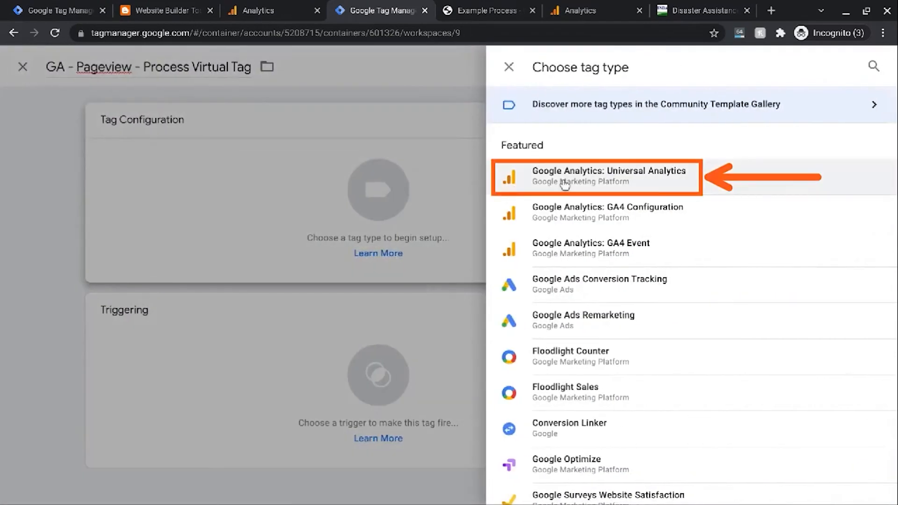
click(565, 182)
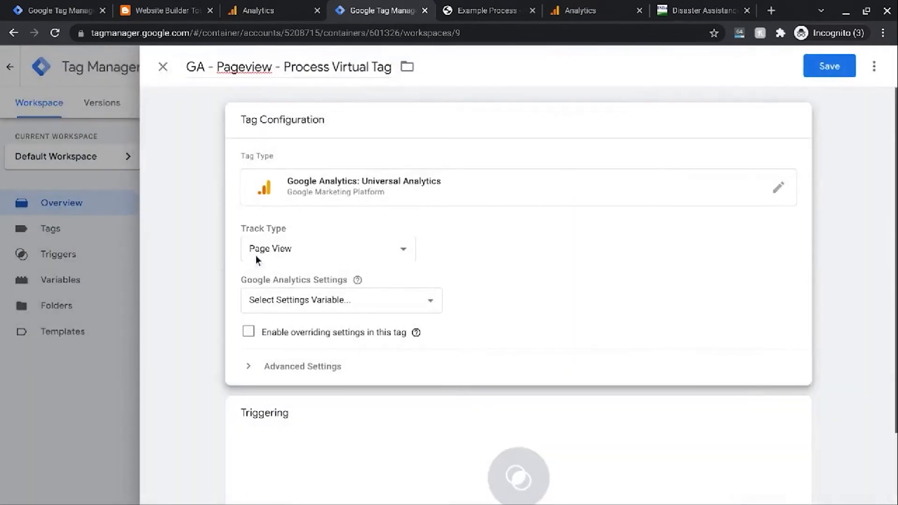
click(286, 304)
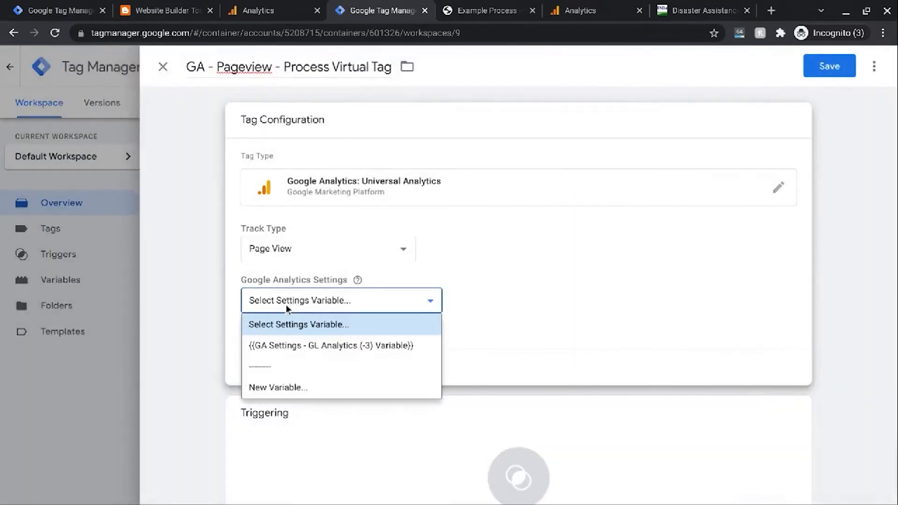
click(279, 346)
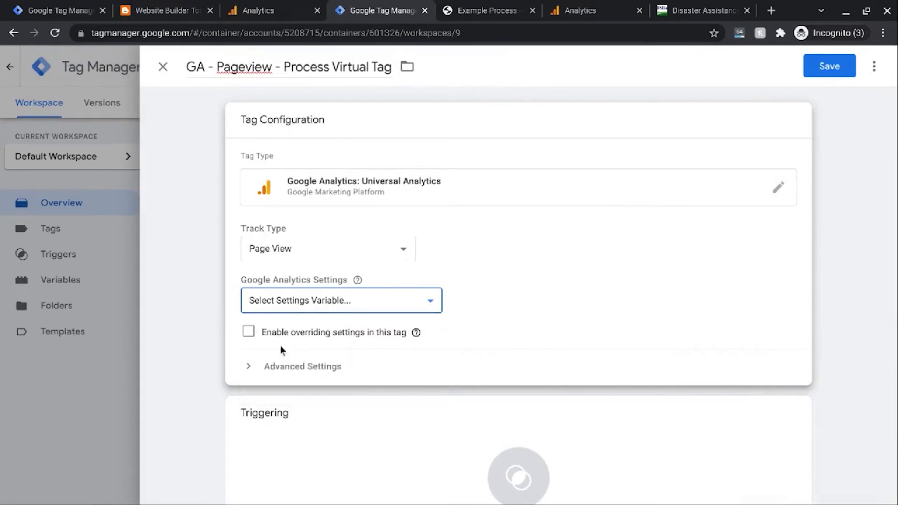
click(251, 337)
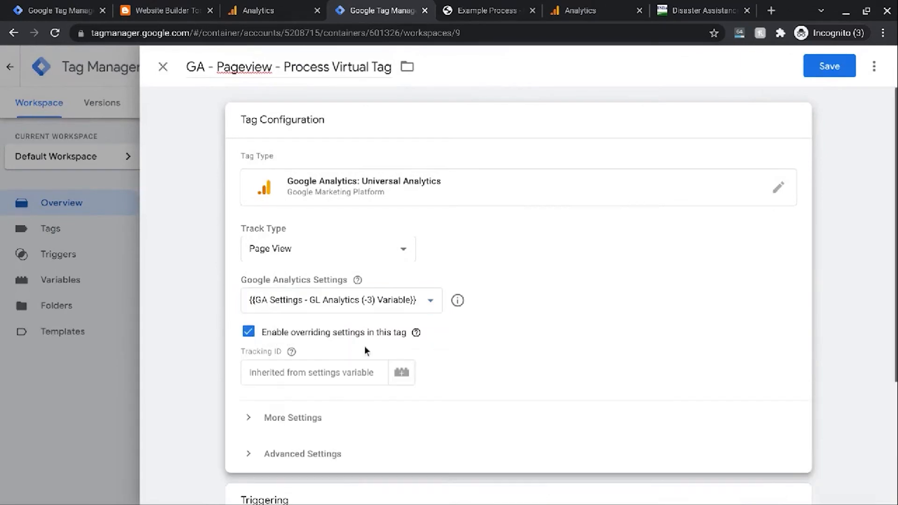
Add a field named "page" to the tag's fields to set
scroll(365, 350, down, 2)
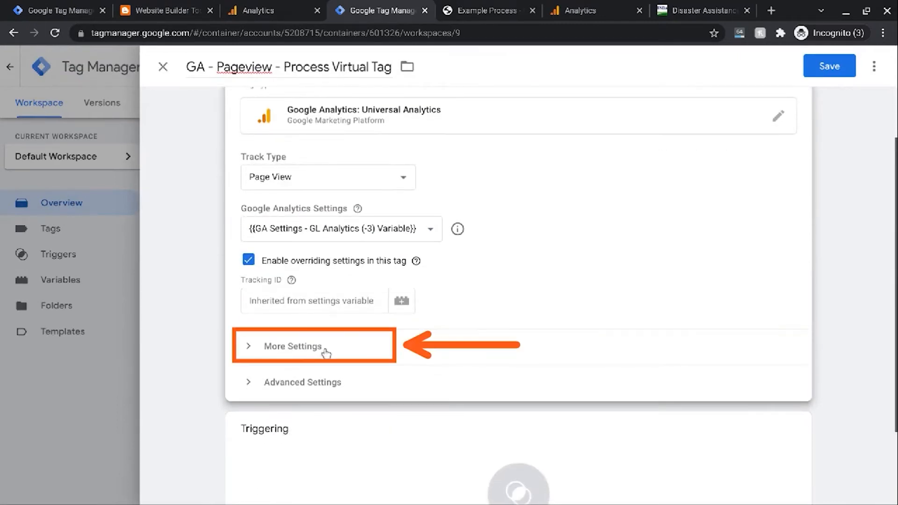
click(284, 350)
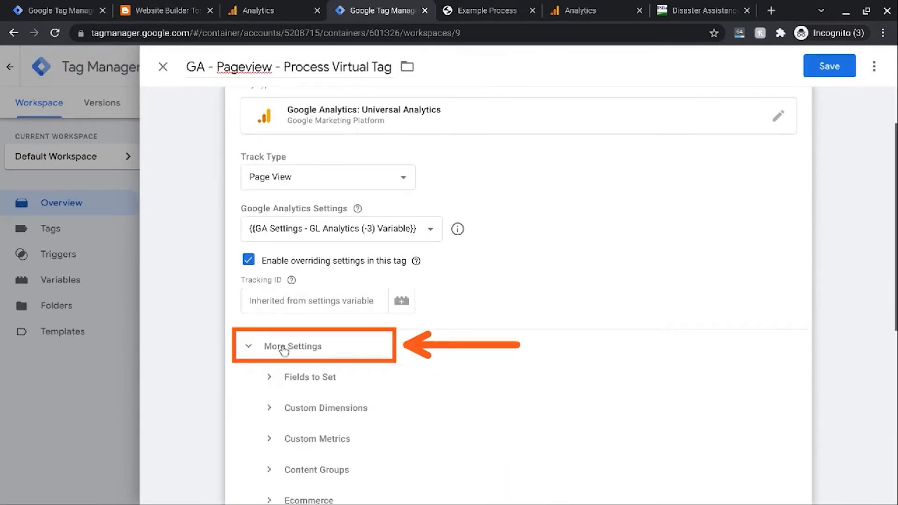
click(299, 380)
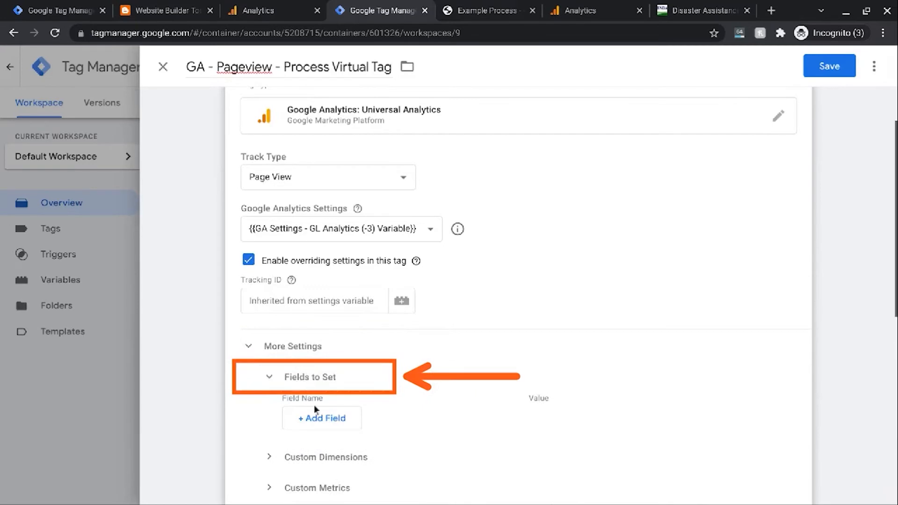
click(315, 418)
click(316, 422)
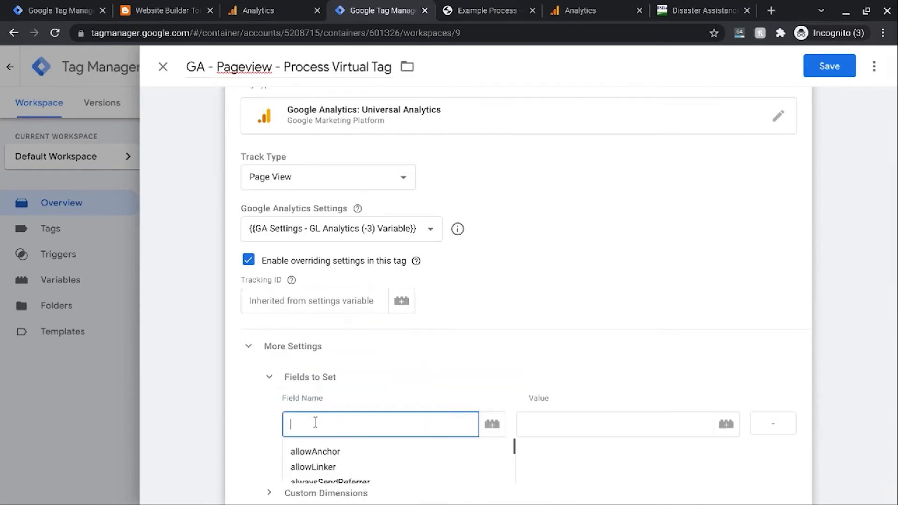
text(page)
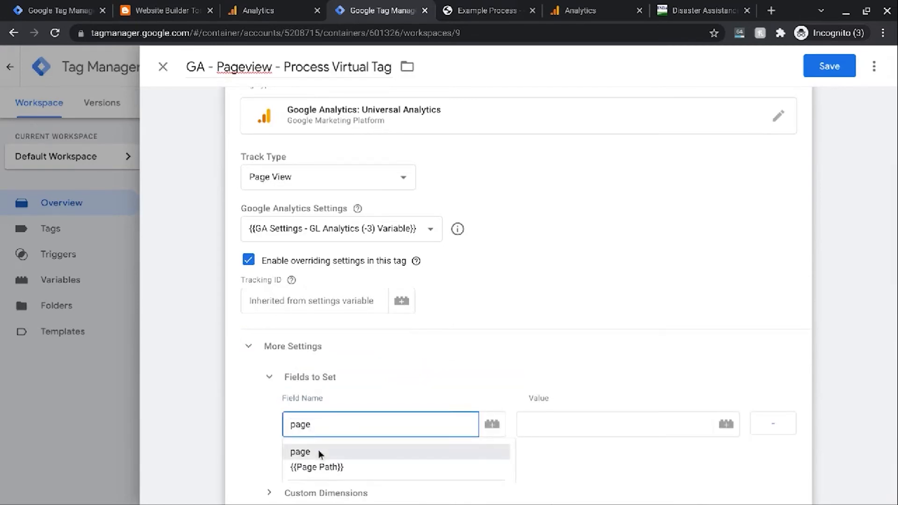
click(318, 450)
Insert the Page Path variable as the value of the page field
click(598, 432)
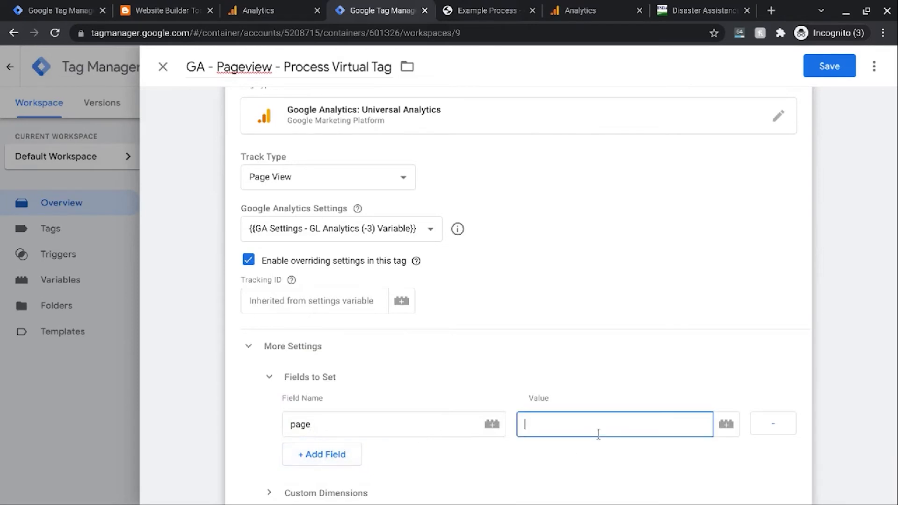
text({)
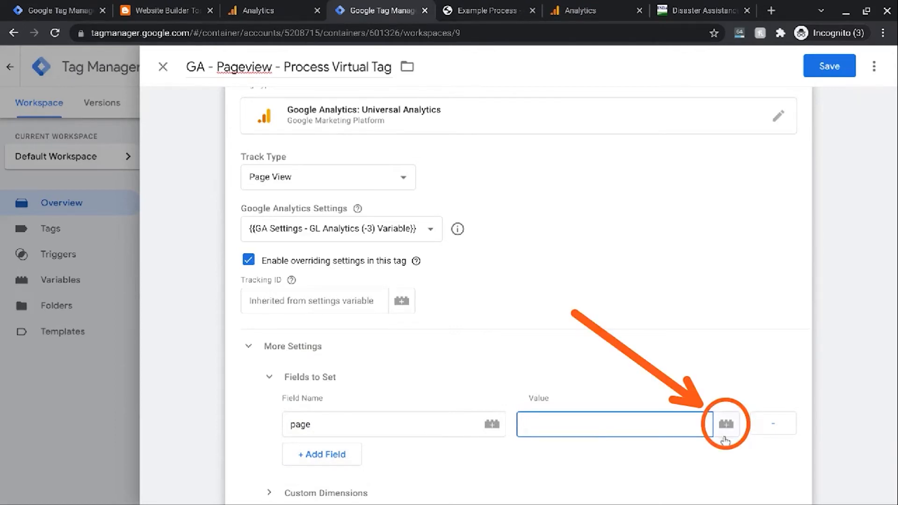
click(726, 425)
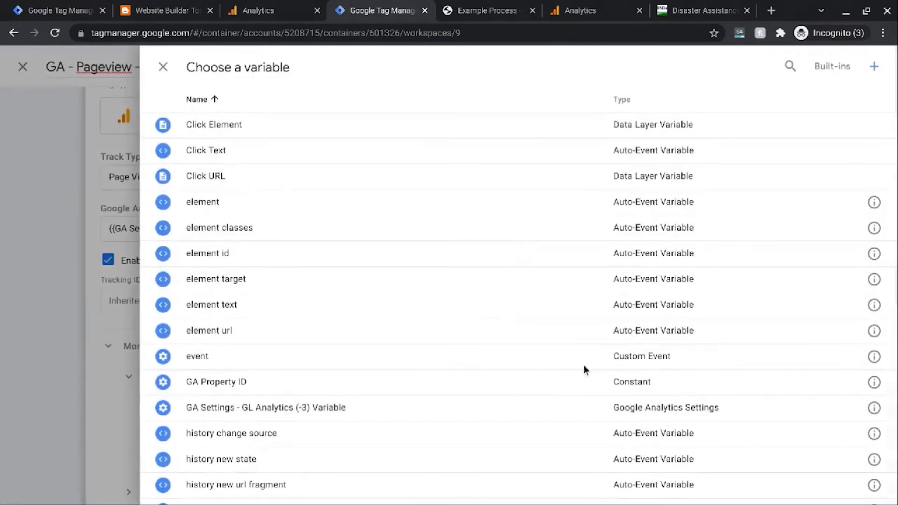
scroll(355, 299, down, 2)
scroll(356, 299, down, 4)
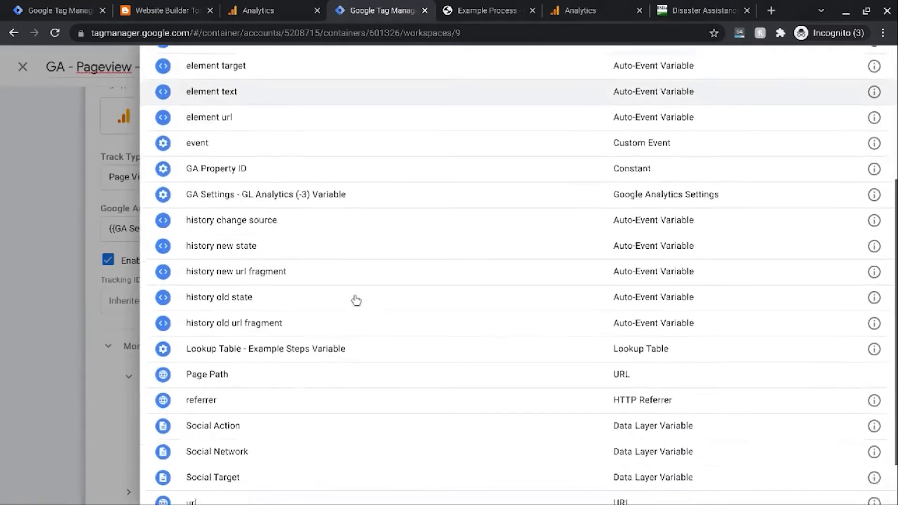
scroll(356, 299, up, 6)
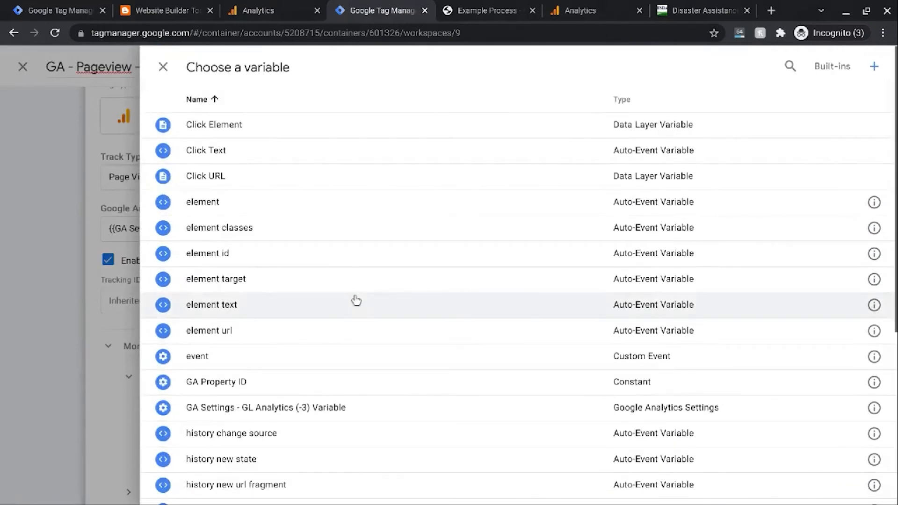
click(790, 67)
text(page)
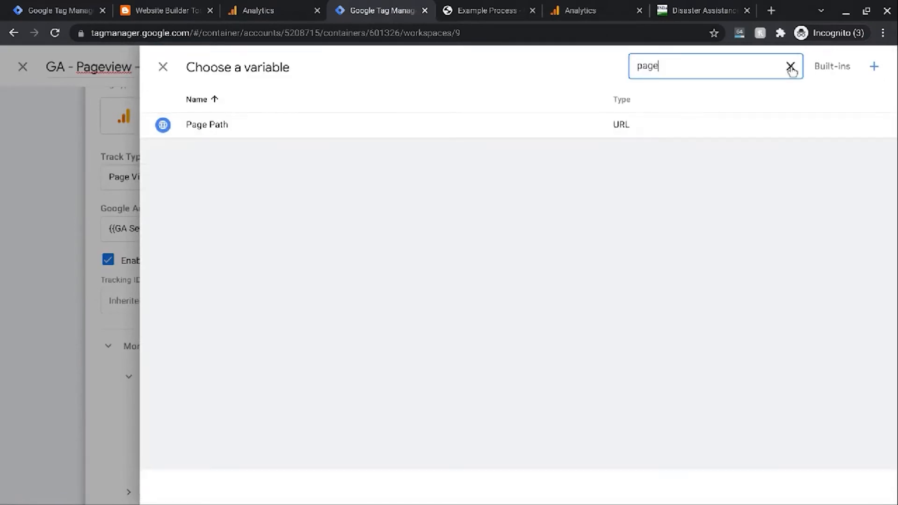
click(295, 124)
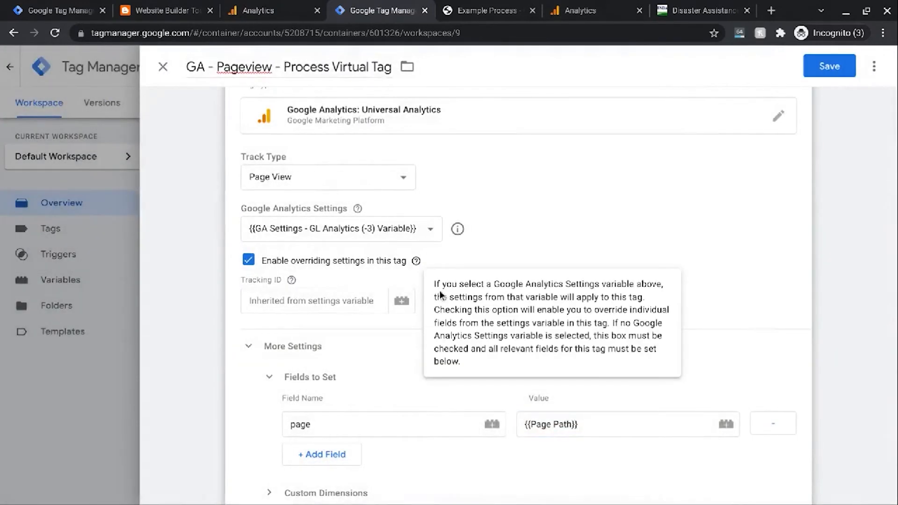
Append "/#" after {{Page Path}} in the page field's value and check the Step 1 link on the Example Process page
click(610, 435)
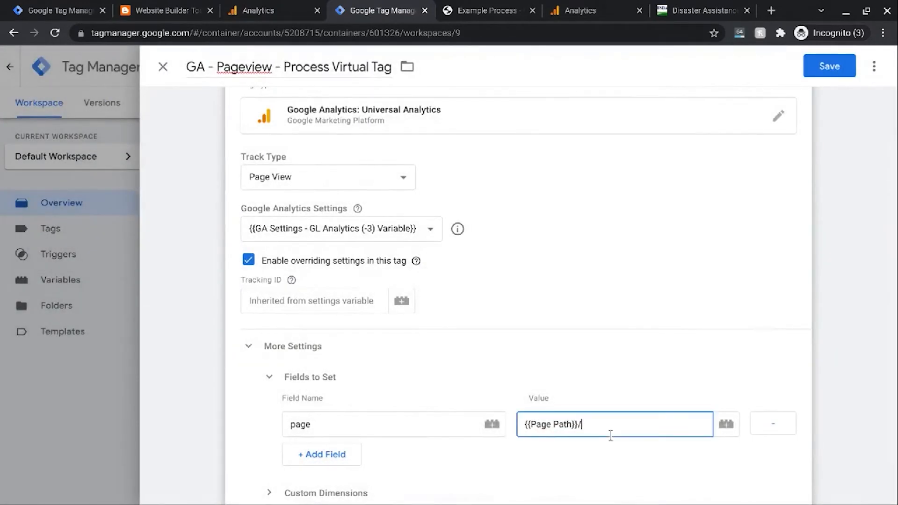
text(/#)
click(419, 250)
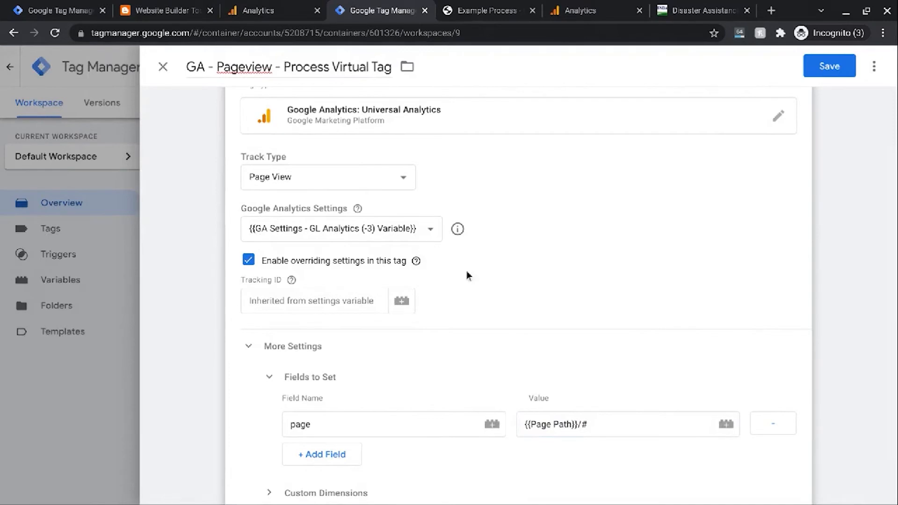
click(467, 20)
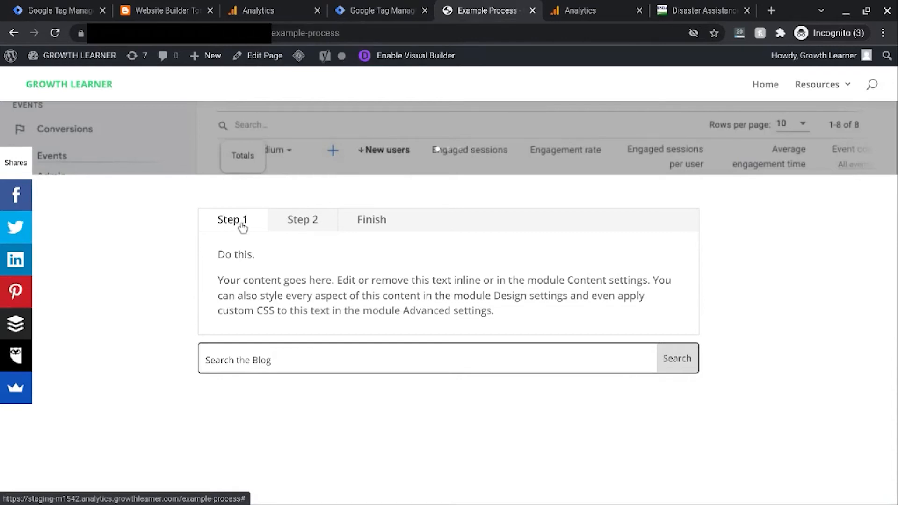
click(380, 10)
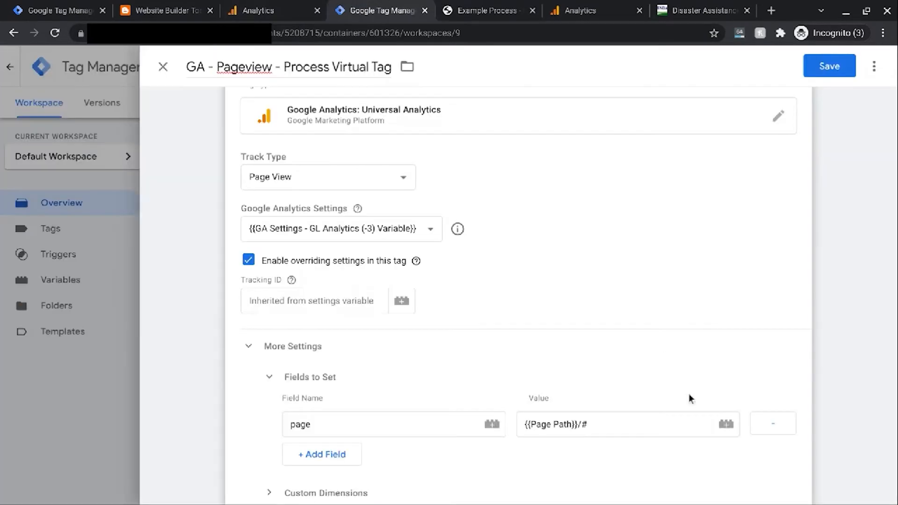
click(630, 420)
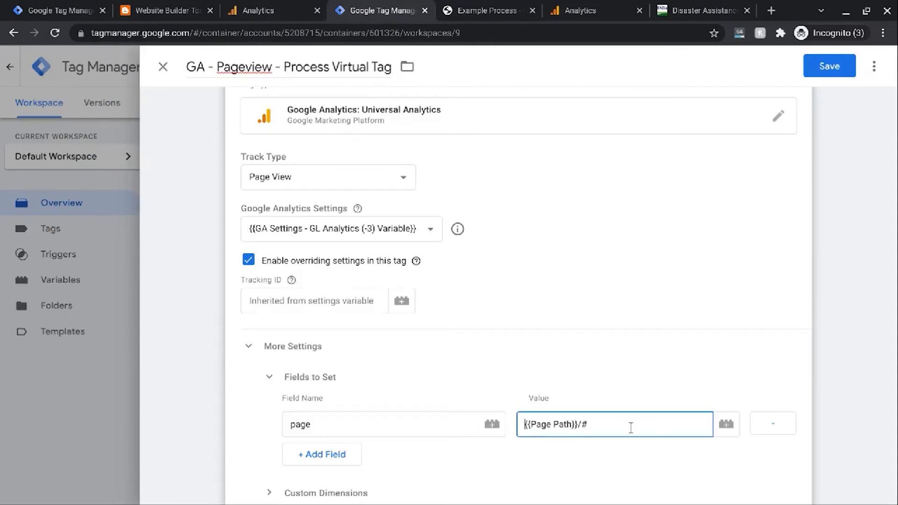
text(Step)
key(BackSpace)
key(BackSpace)
key(BackSpace)
Create a new variable for the page field's value and name it "Lookup Table - Virtual Process Variable"
click(726, 424)
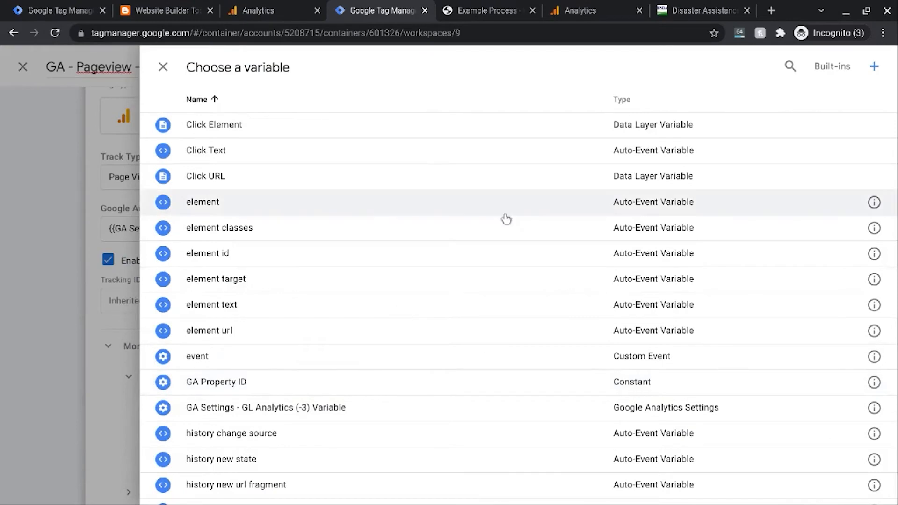
scroll(506, 218, down, 6)
scroll(505, 218, up, 6)
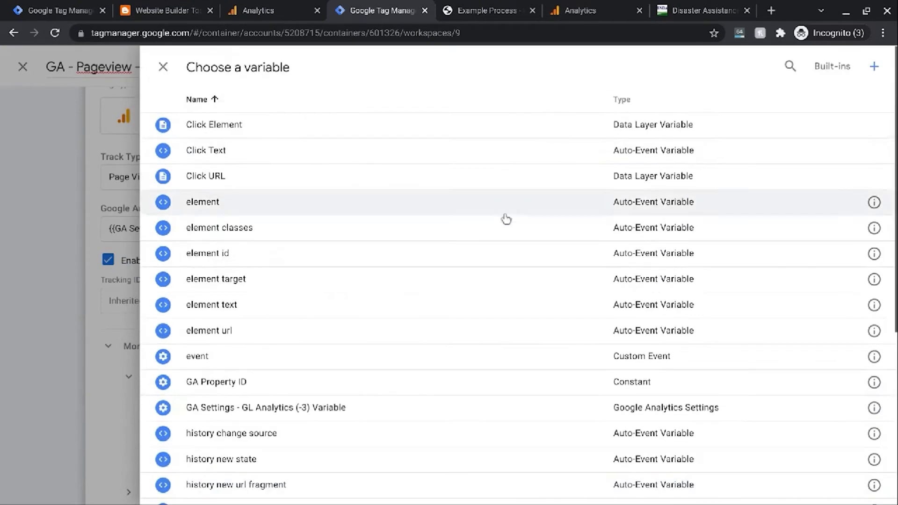
click(875, 71)
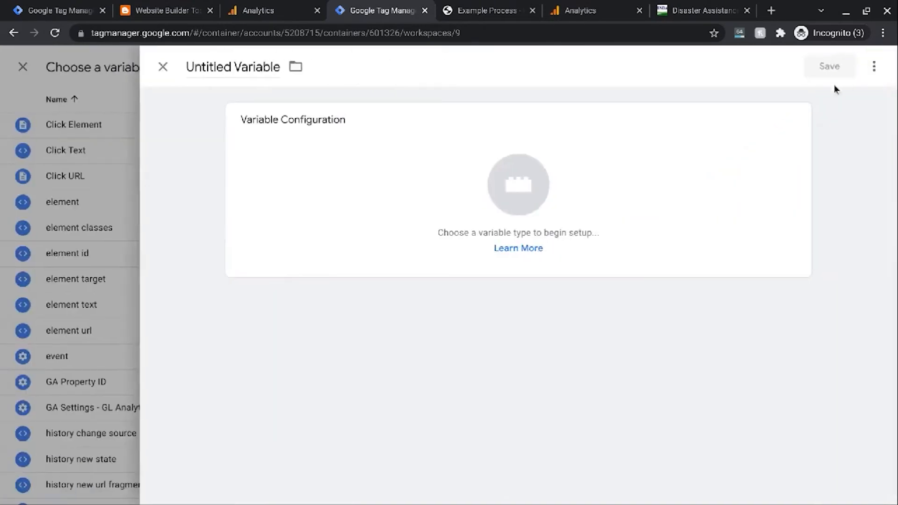
double_click(212, 68)
text(Lookup Ta)
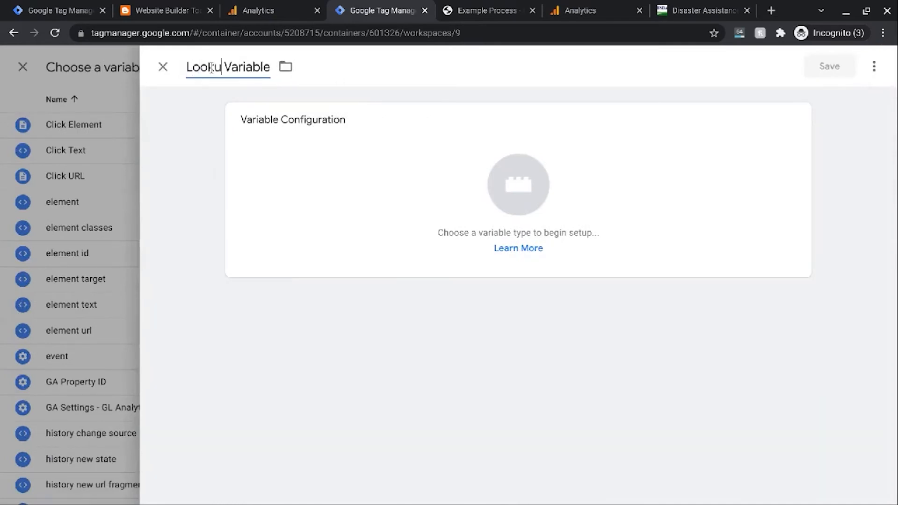
text(bl Variable)
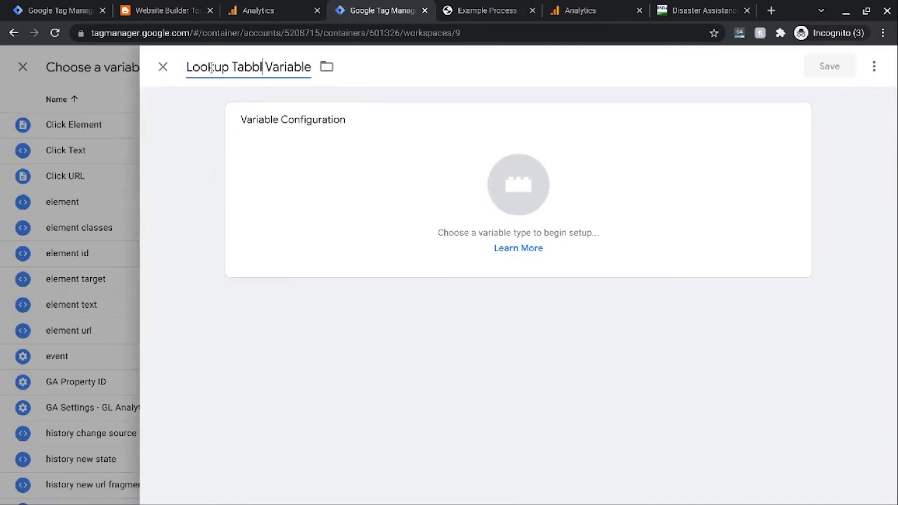
key(BackSpace)
key(BackSpace)
key(BackSpace)
text(le )
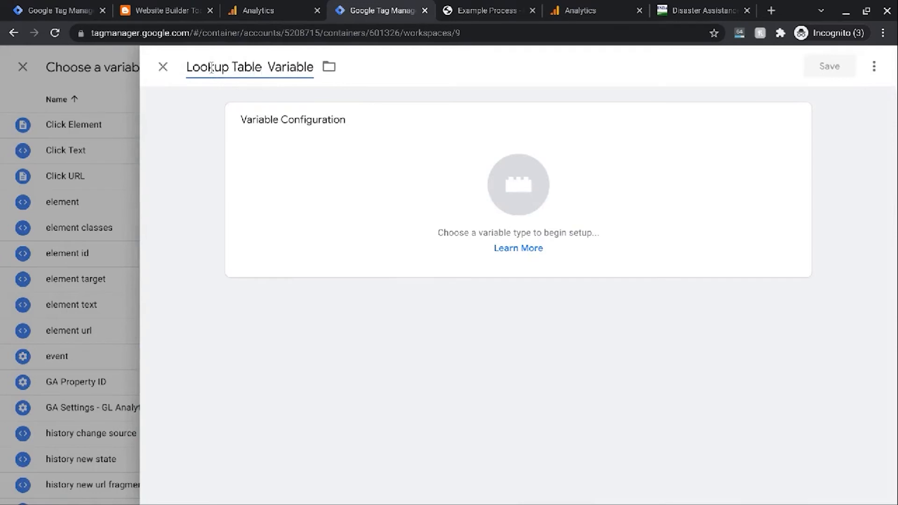
text(V)
key(BackSpace)
text(Virtual Pro)
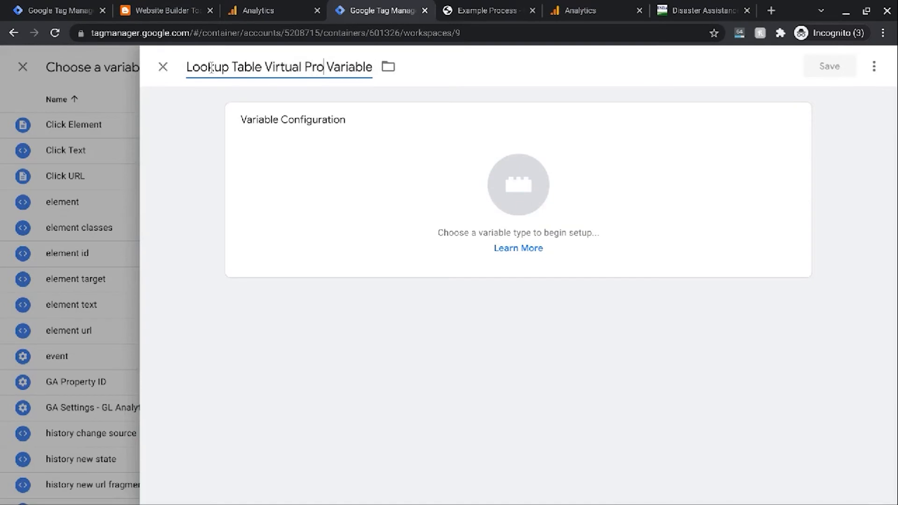
text(cess)
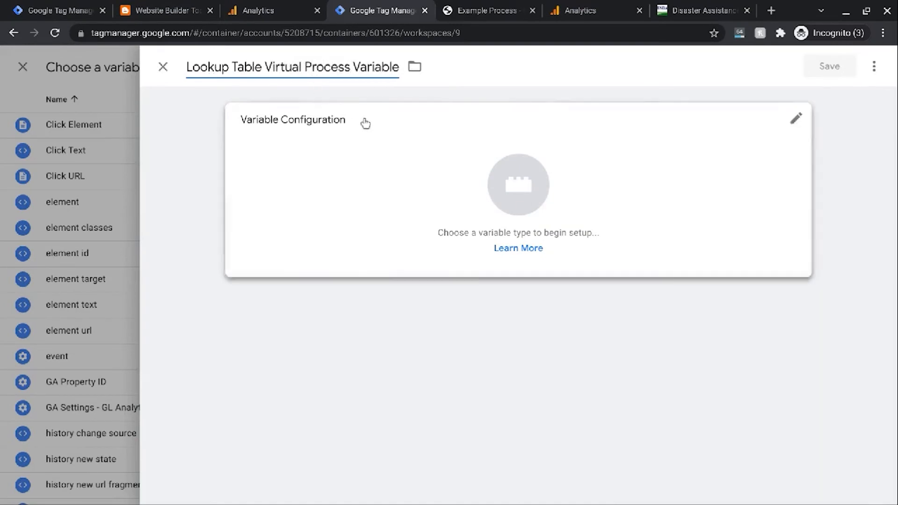
text( -)
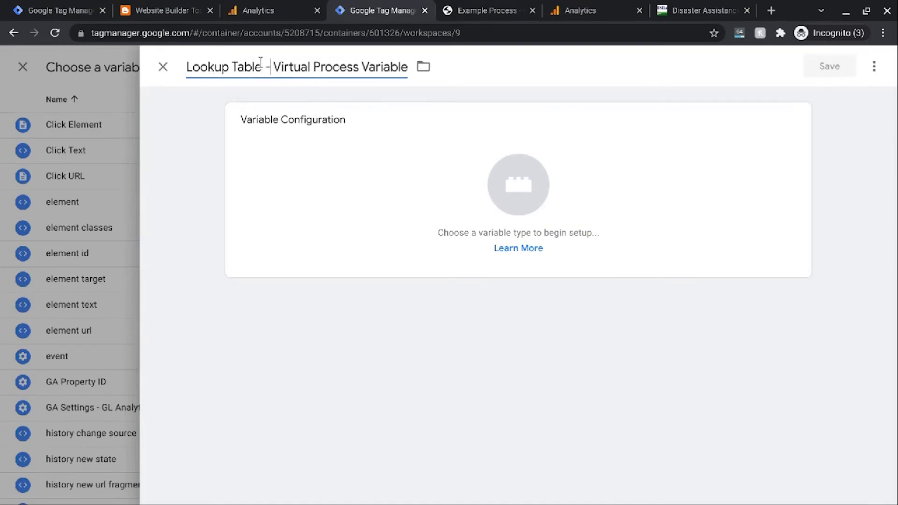
Set the new variable's type to Lookup Table
click(485, 170)
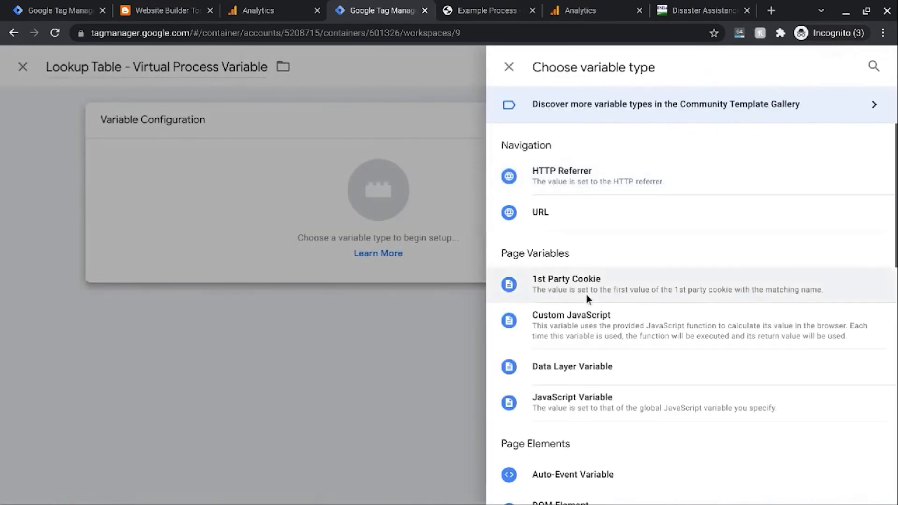
scroll(585, 297, down, 7)
scroll(585, 295, down, 4)
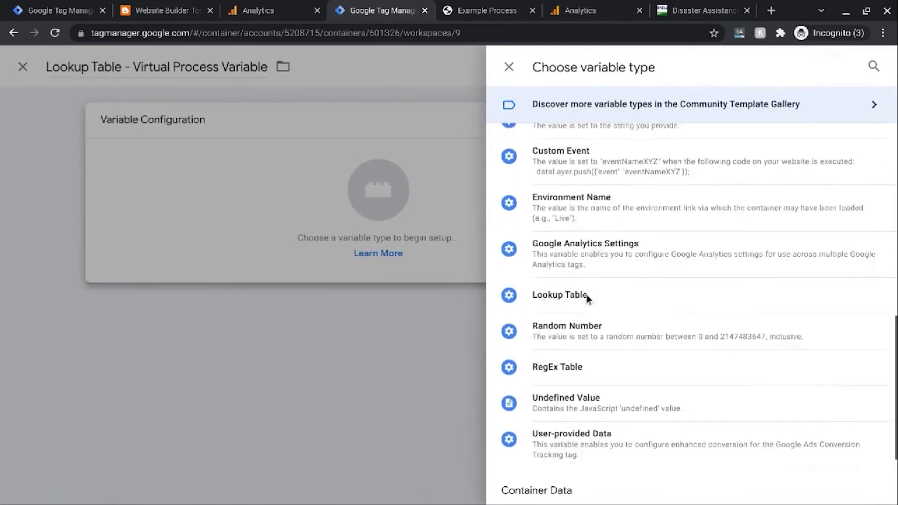
scroll(583, 296, up, 2)
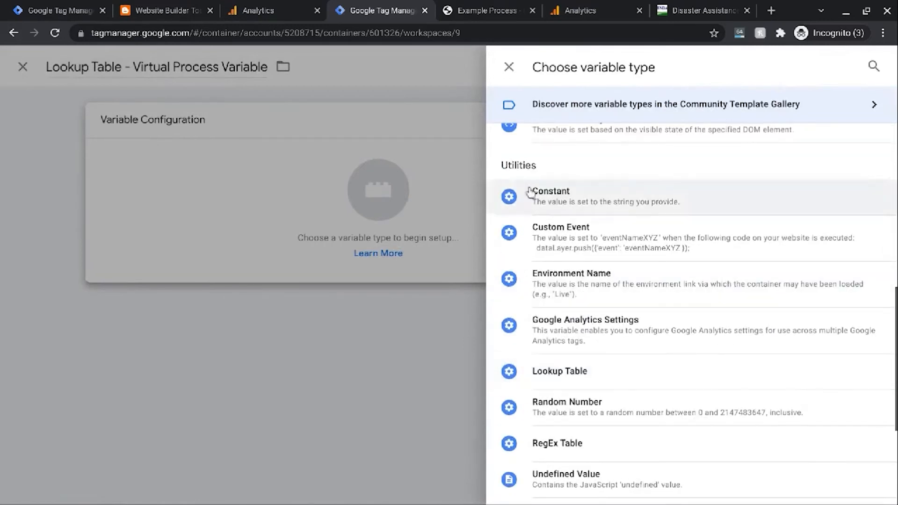
click(570, 373)
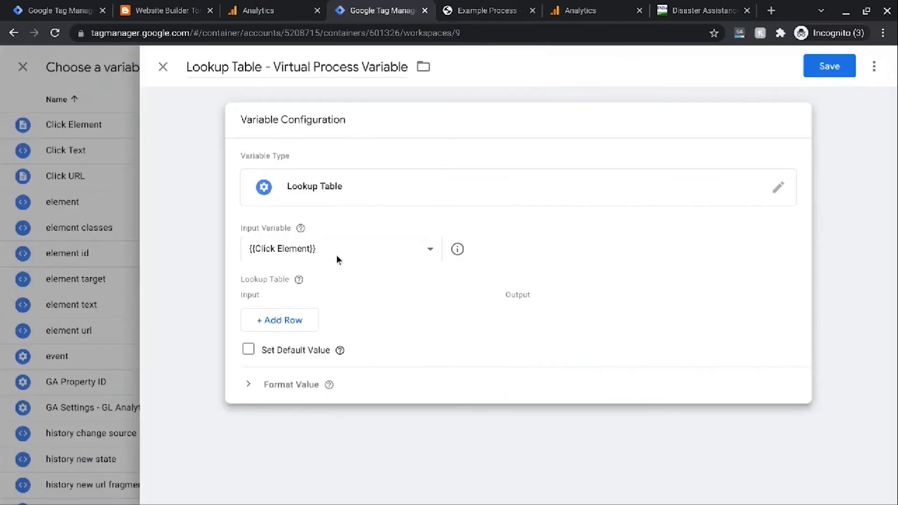
Set the lookup table's input variable to {{Click Text}} and add a row mapping "Step 1" to "step-1"
click(417, 254)
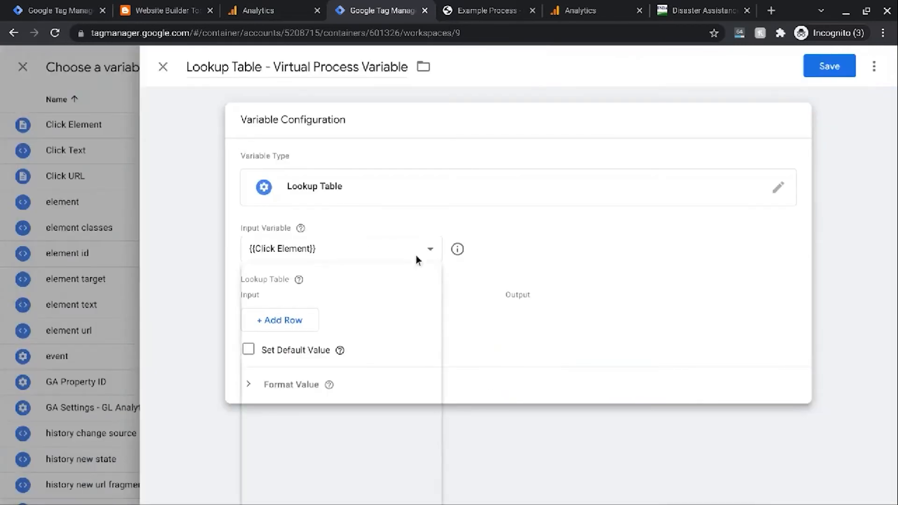
click(344, 294)
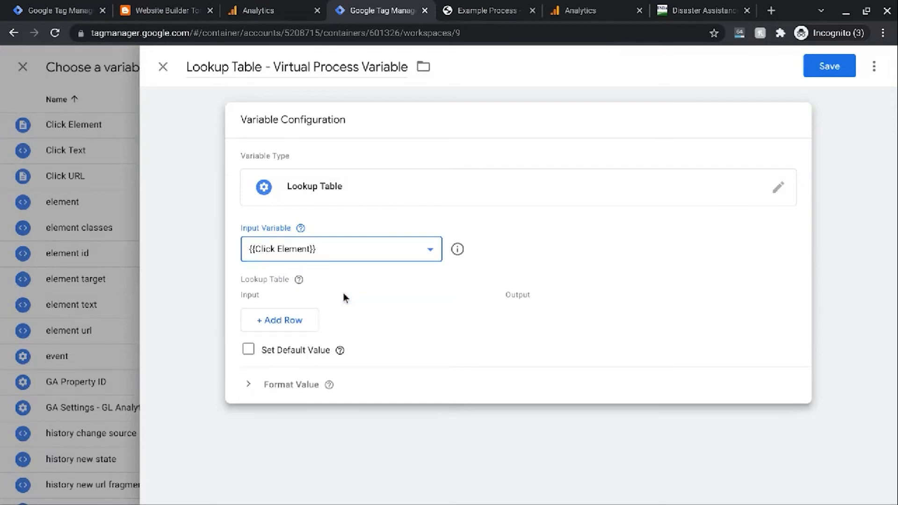
click(288, 322)
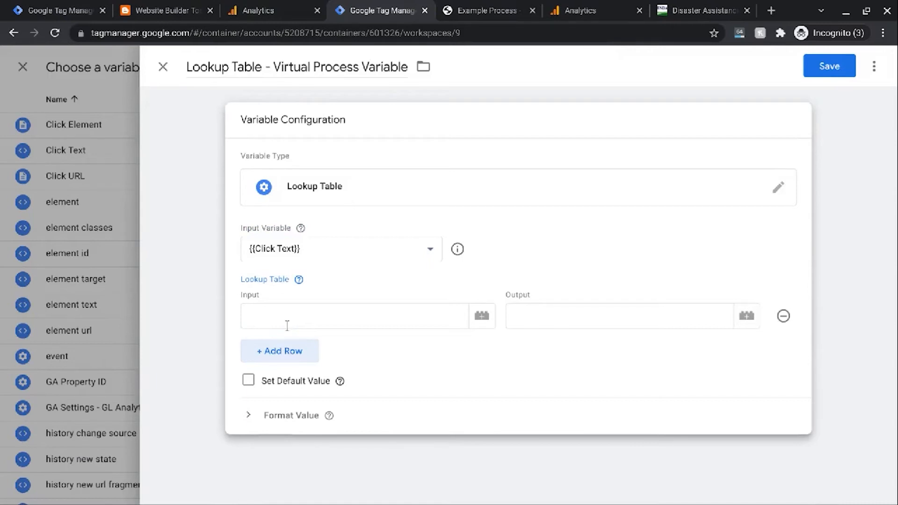
click(287, 325)
text(St)
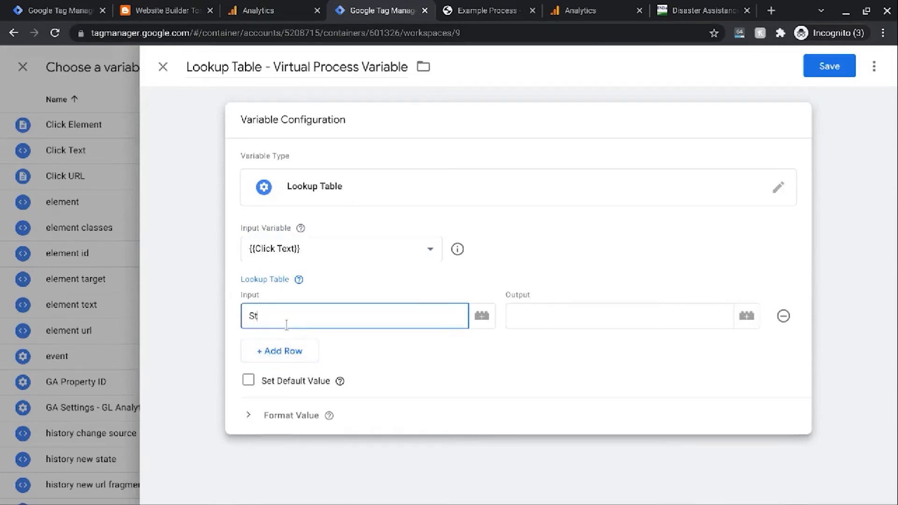
text(ep 1)
click(539, 317)
text(st)
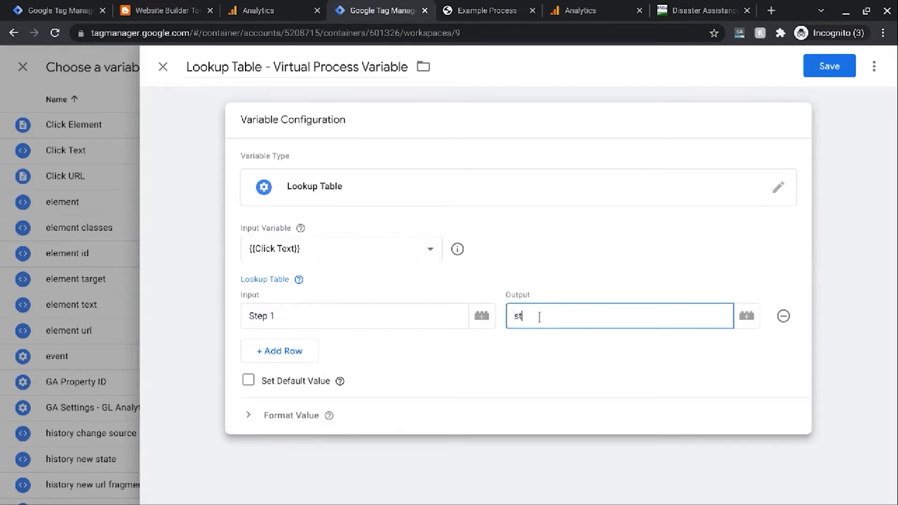
text(ep-1)
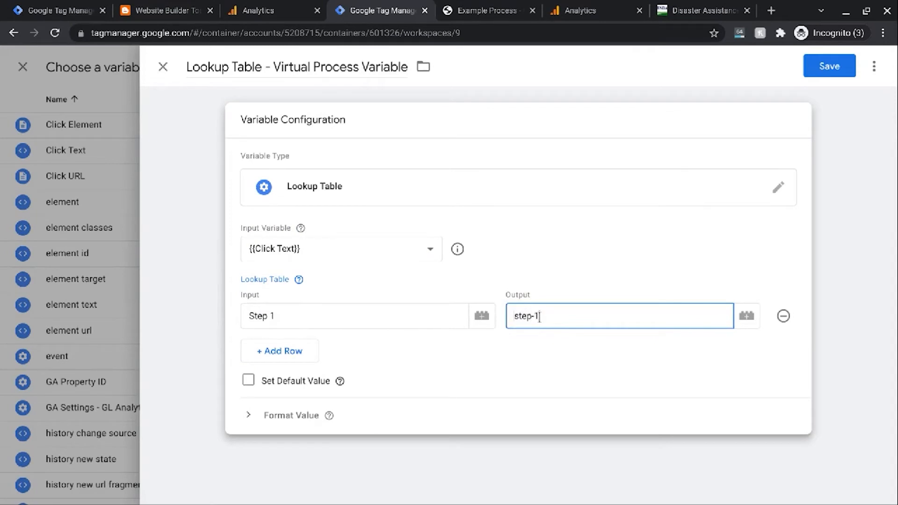
Add a second lookup table row mapping the input "Step 2" to the output "step-2"
click(299, 360)
click(298, 351)
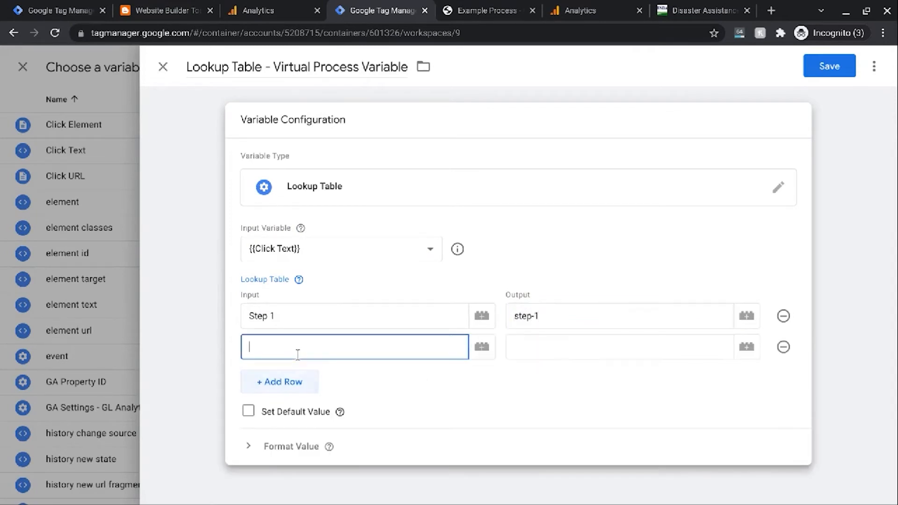
text(Step 1)
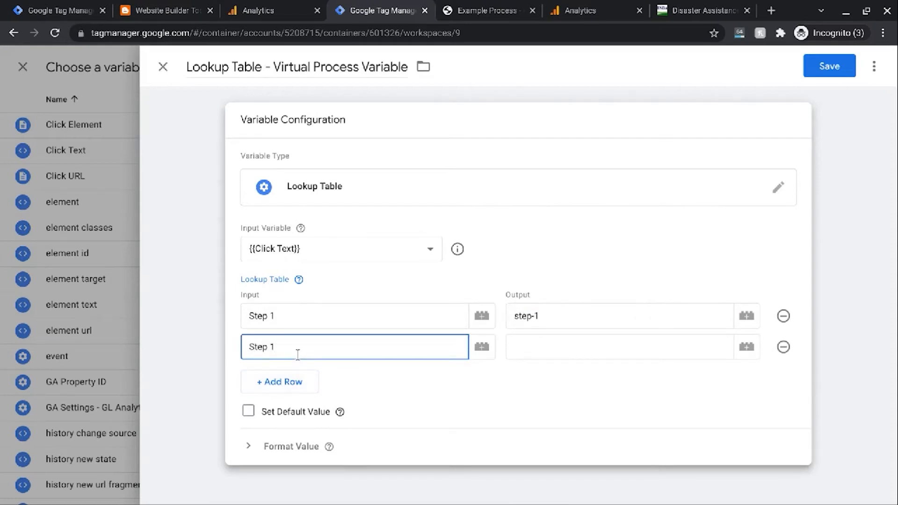
click(543, 359)
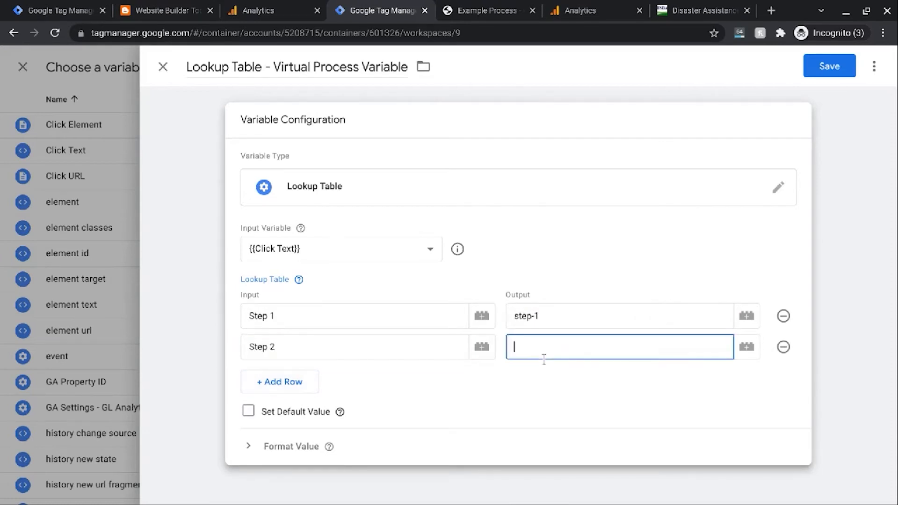
text(step-2)
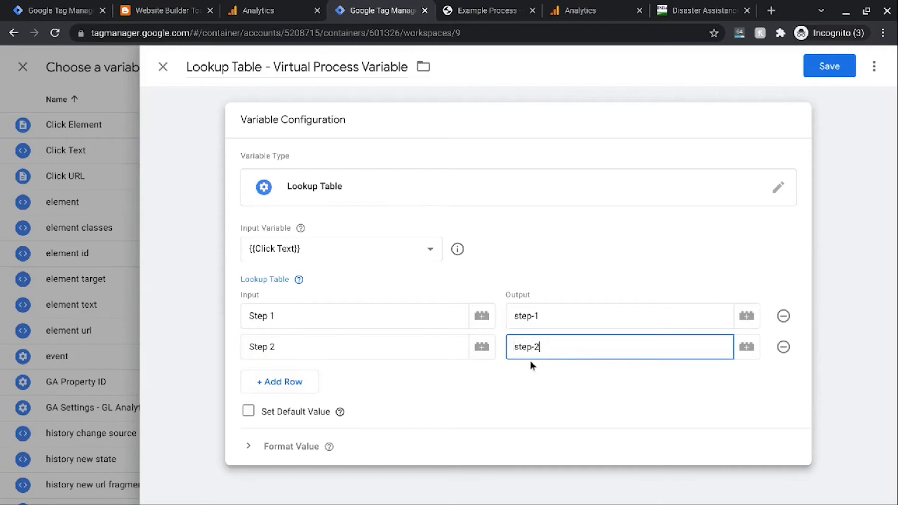
Add a third lookup table row mapping the input "Finish" to the output "finish"
click(292, 383)
click(291, 378)
text(F)
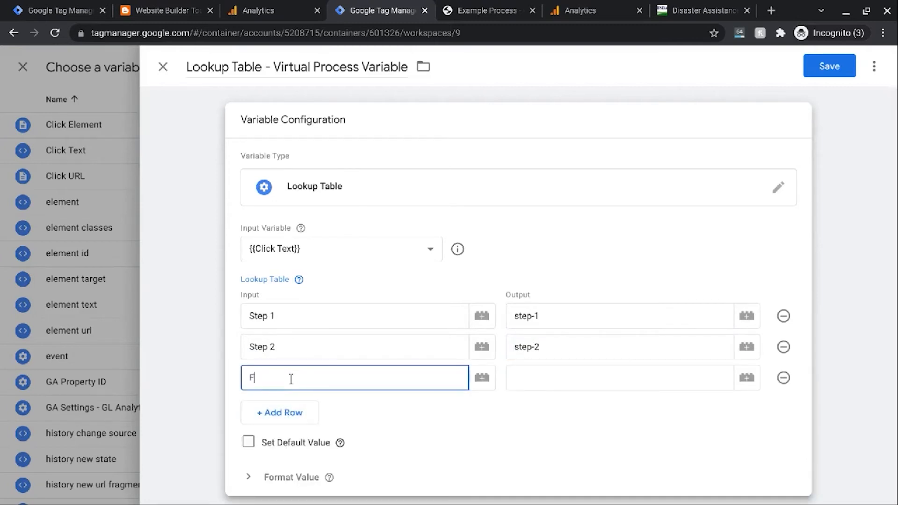
text(in)
key(BackSpace)
key(BackSpace)
text(inish)
click(534, 376)
text(finis)
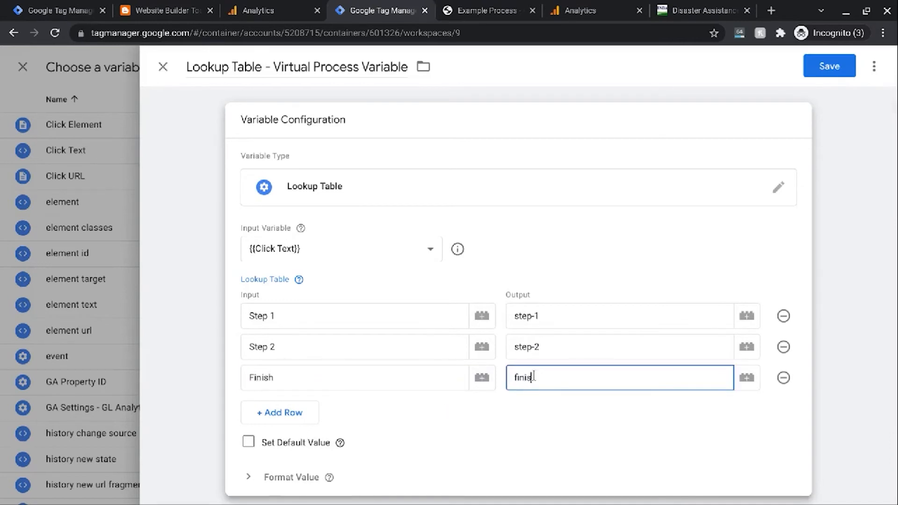
text(h)
Expand the Format Value options and save the lookup table variable into the page field's value after {{Page Path}}/#
scroll(453, 377, down, 1)
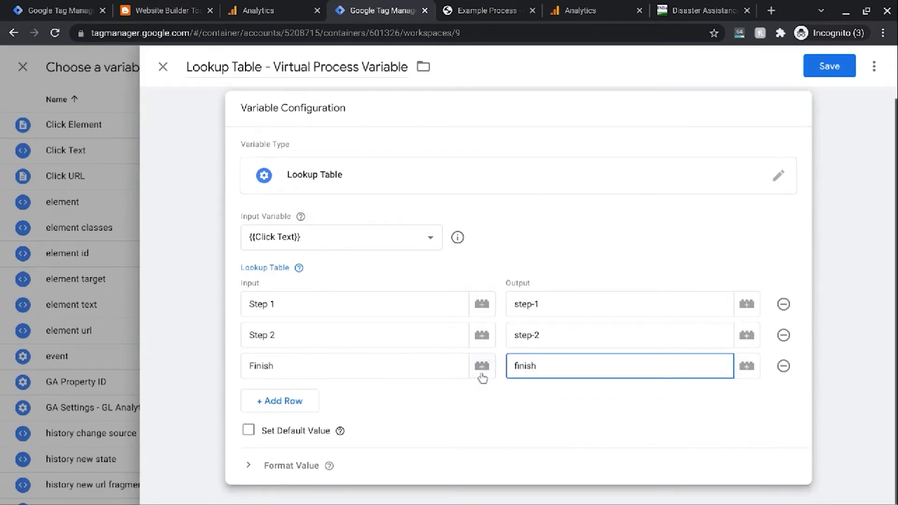
click(383, 472)
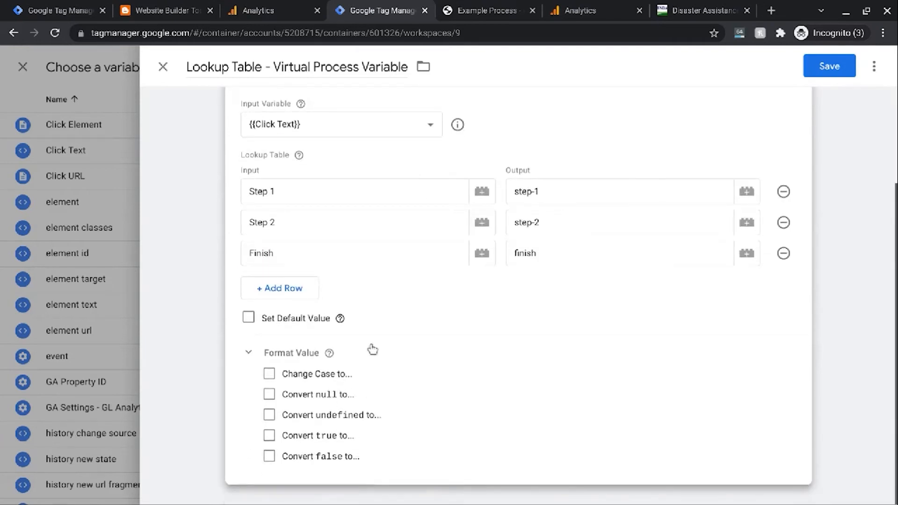
scroll(646, 254, up, 3)
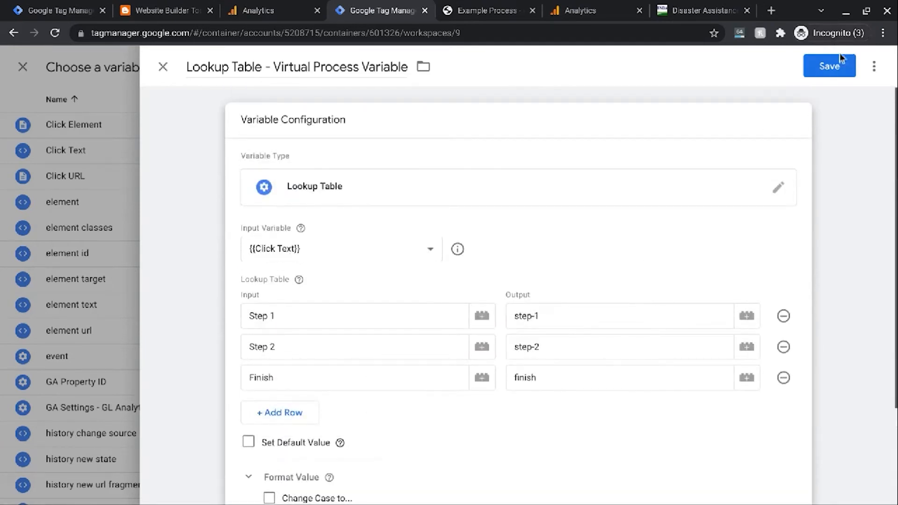
click(830, 70)
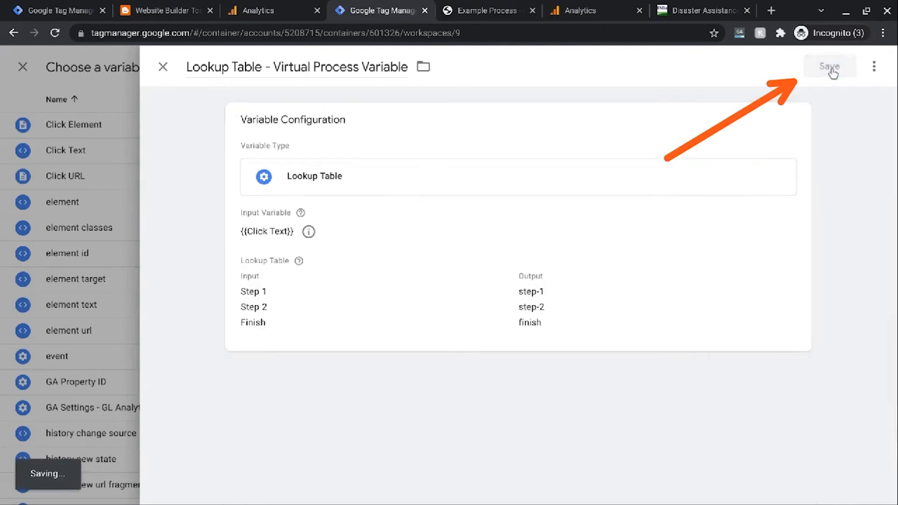
click(504, 203)
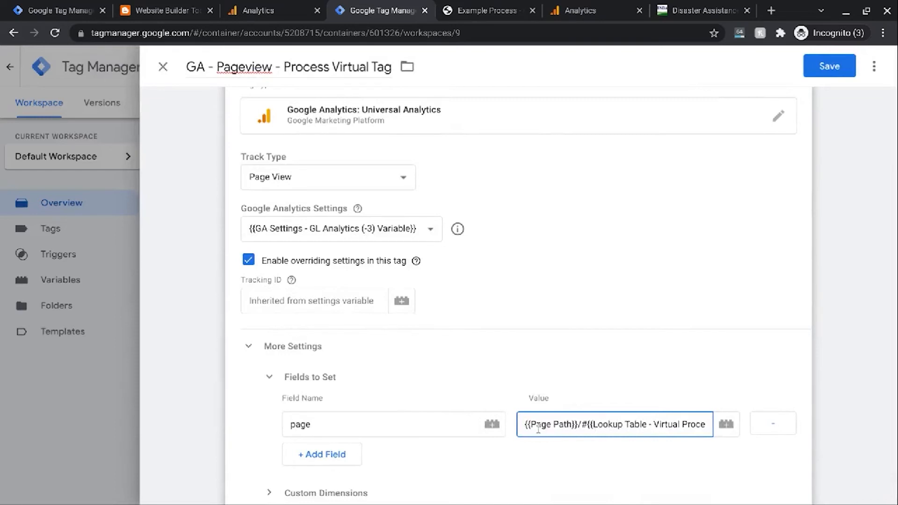
Create a new trigger for the Process Virtual Tag and set its type to Click - All Elements
scroll(477, 395, down, 4)
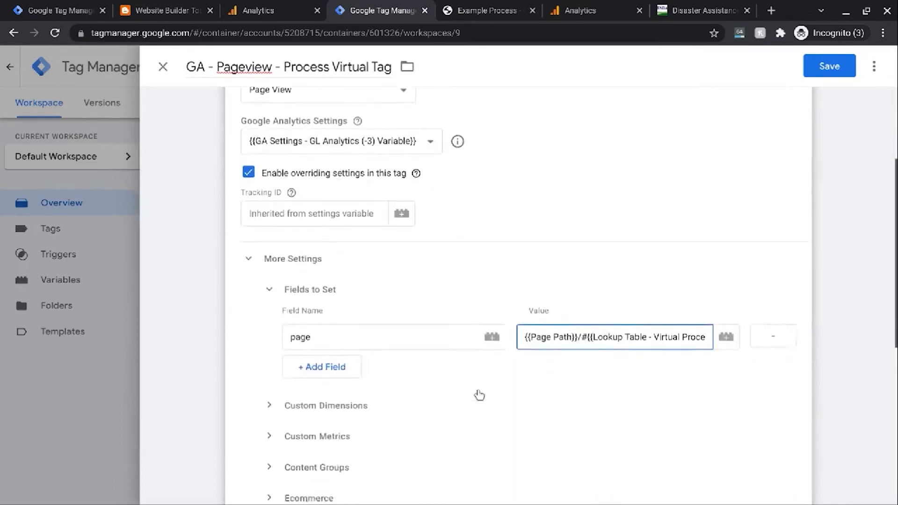
scroll(497, 376, down, 4)
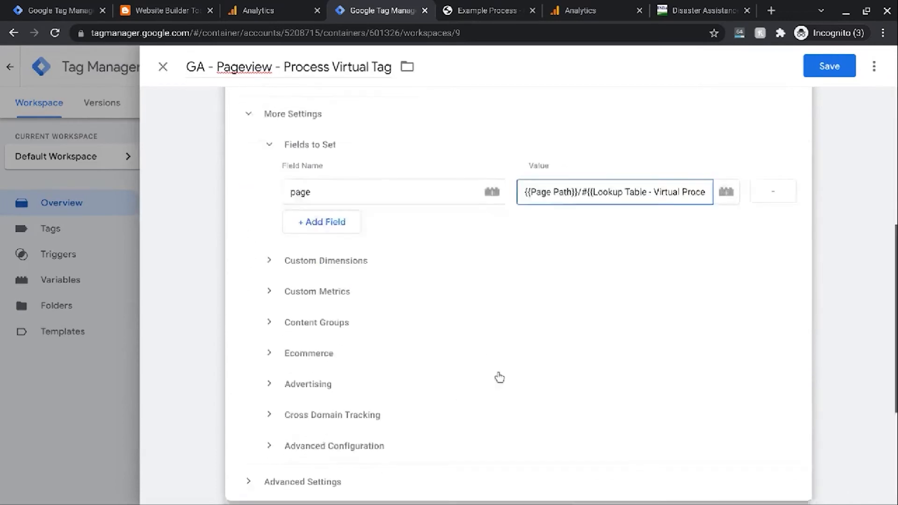
scroll(499, 376, down, 1)
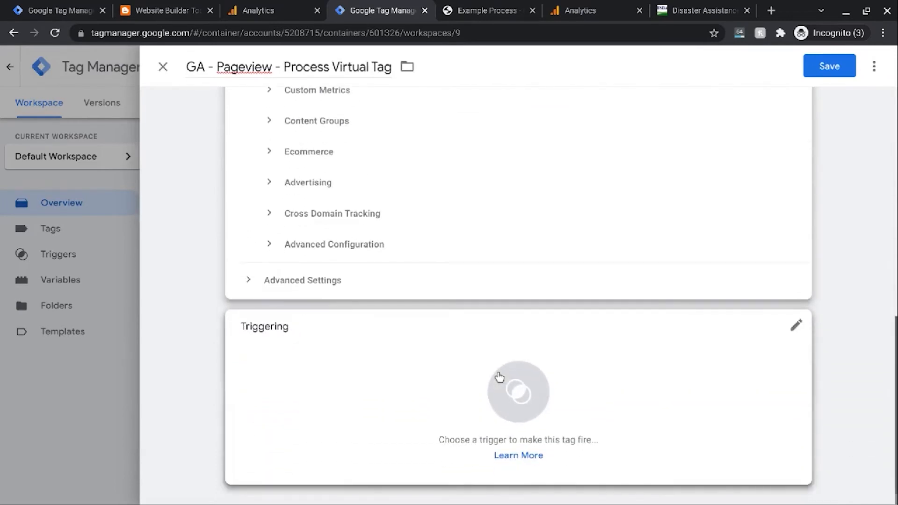
click(509, 397)
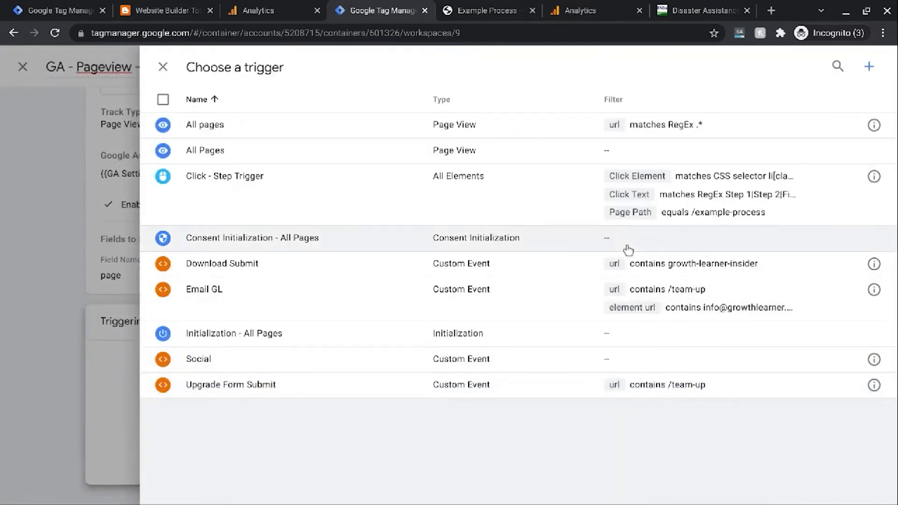
click(868, 68)
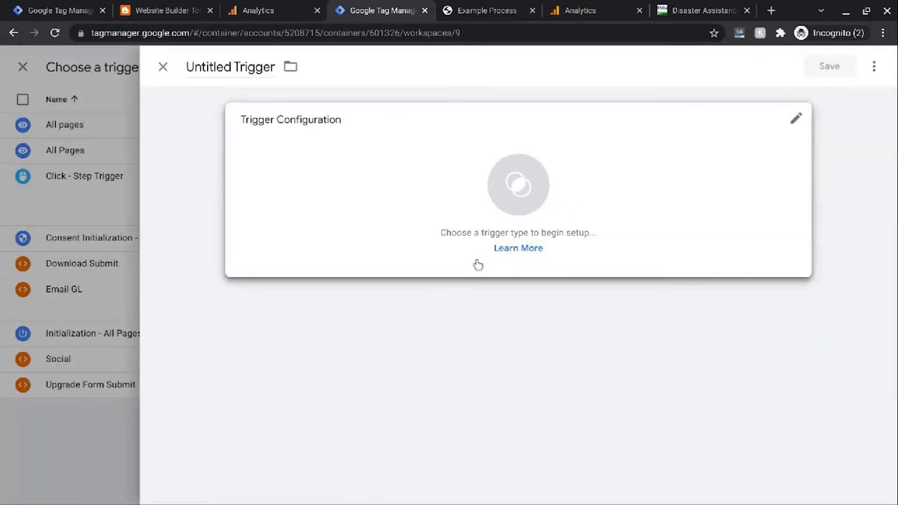
click(514, 192)
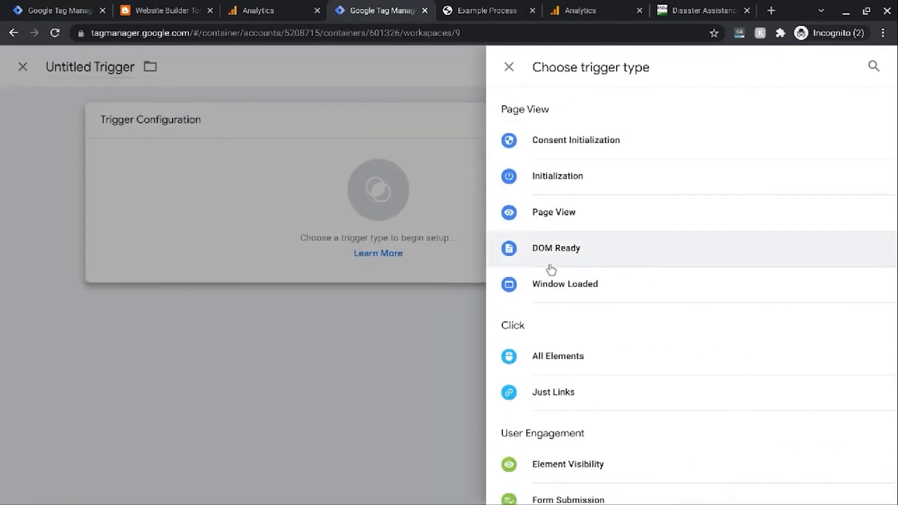
click(541, 364)
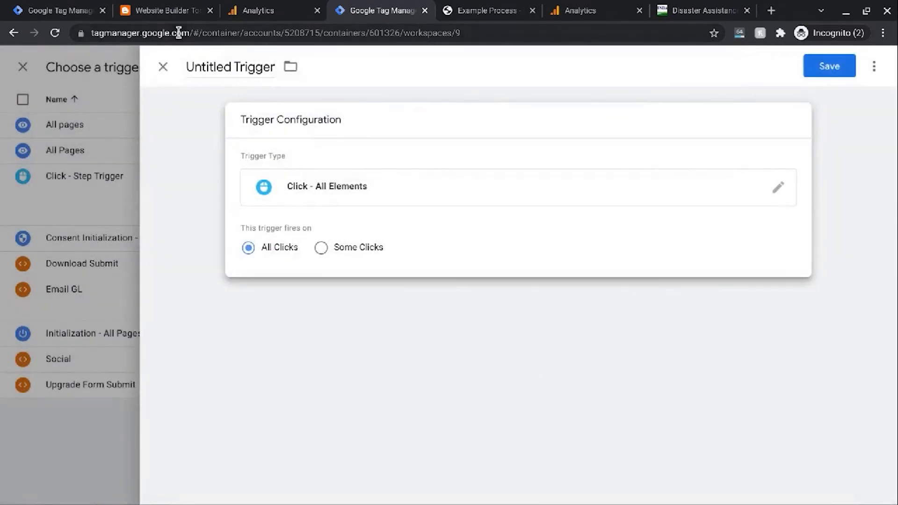
Name the new trigger "Click - Process Steps Virtual Trigger"
double_click(201, 65)
text(Click -)
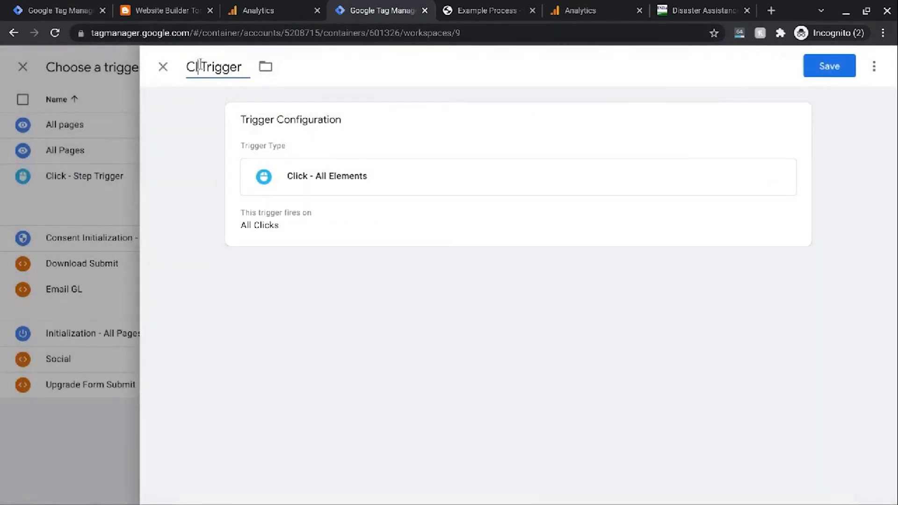
text( Proc)
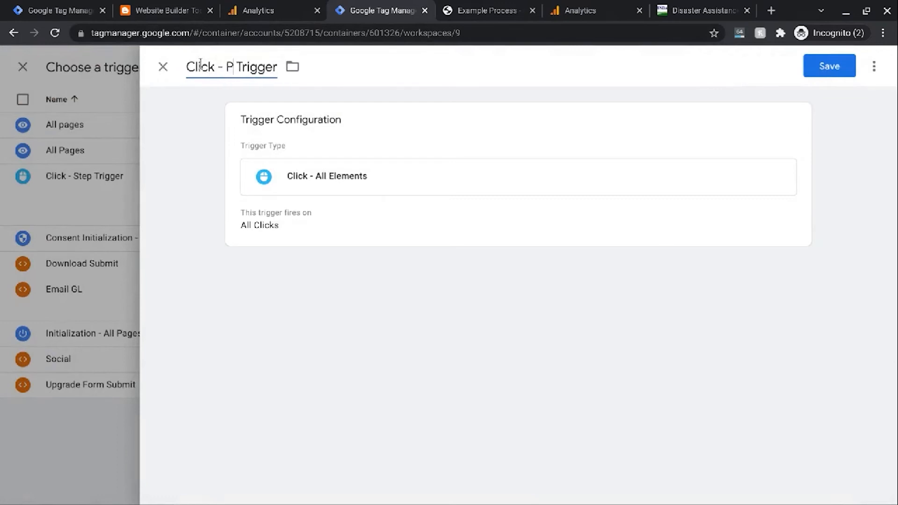
text(ess Steps)
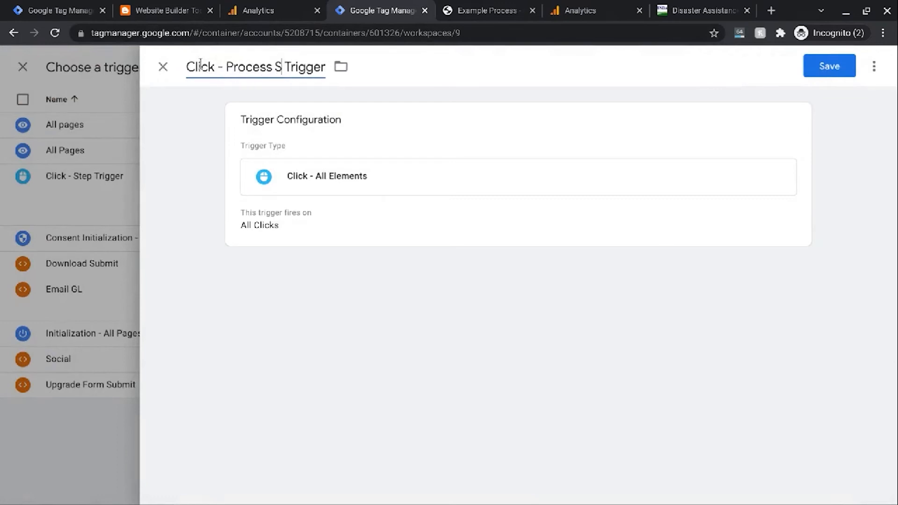
text( Virutl)
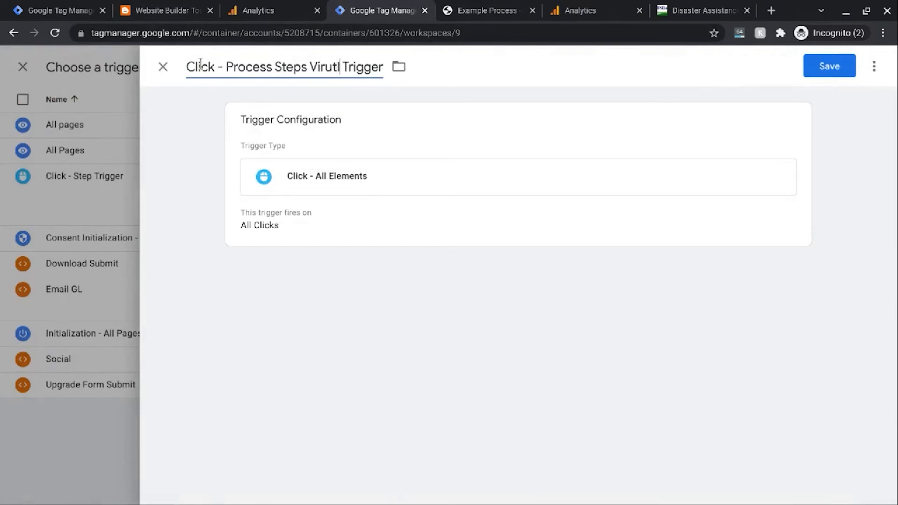
key(BackSpace)
key(BackSpace)
key(BackSpace)
text(tual)
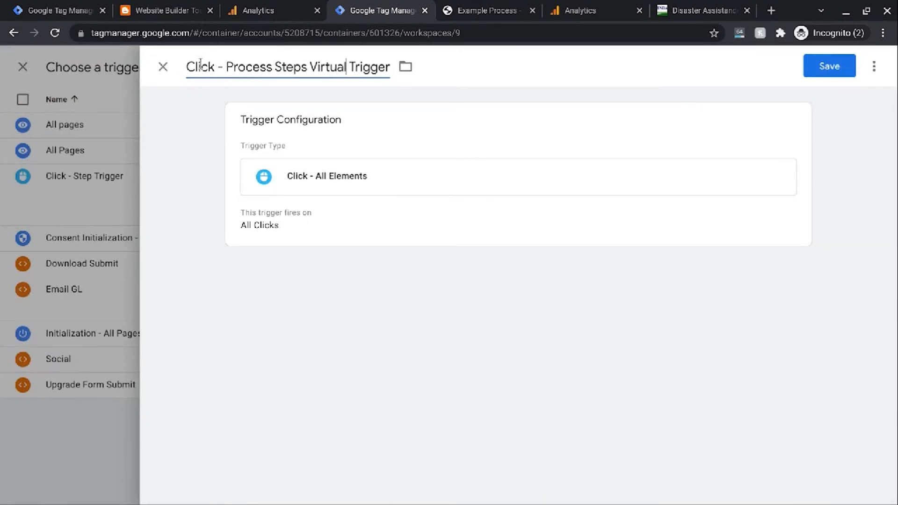
Set the trigger to fire on Some Clicks with the condition Page Path equals /example-process
click(318, 225)
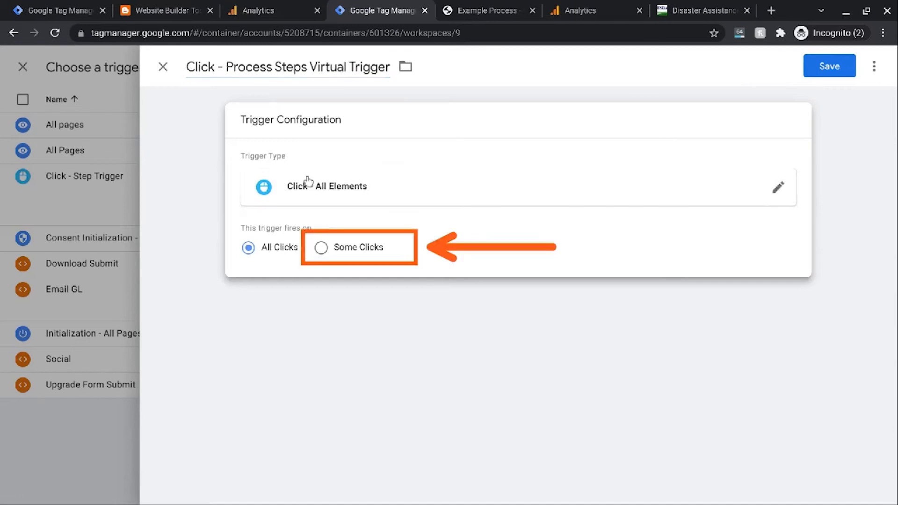
click(322, 249)
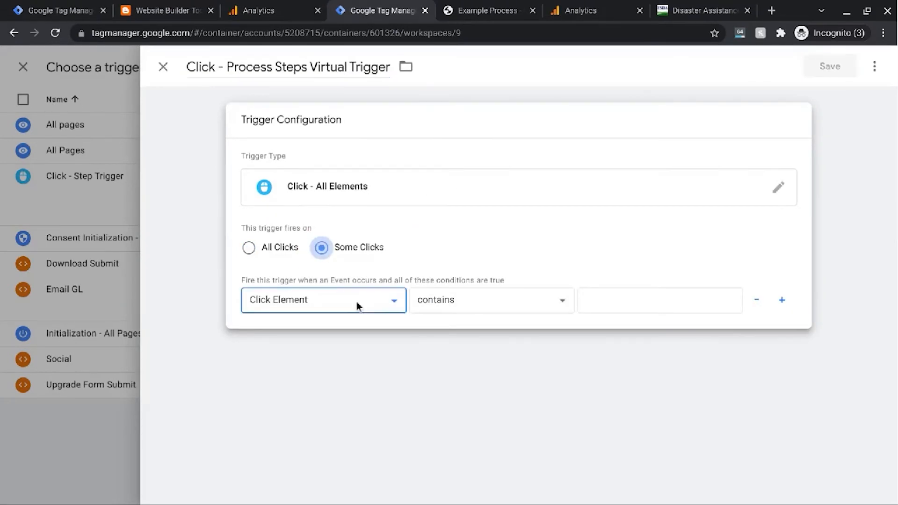
click(356, 303)
scroll(347, 192, down, 5)
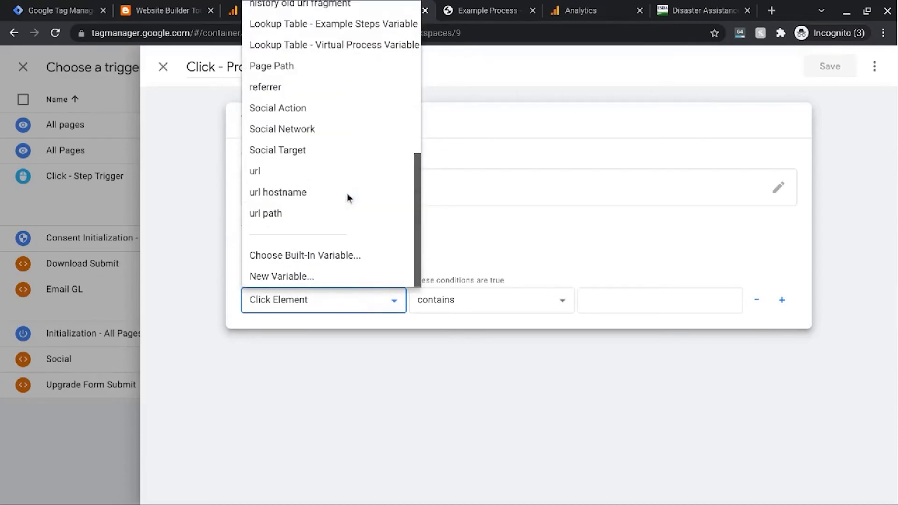
click(306, 68)
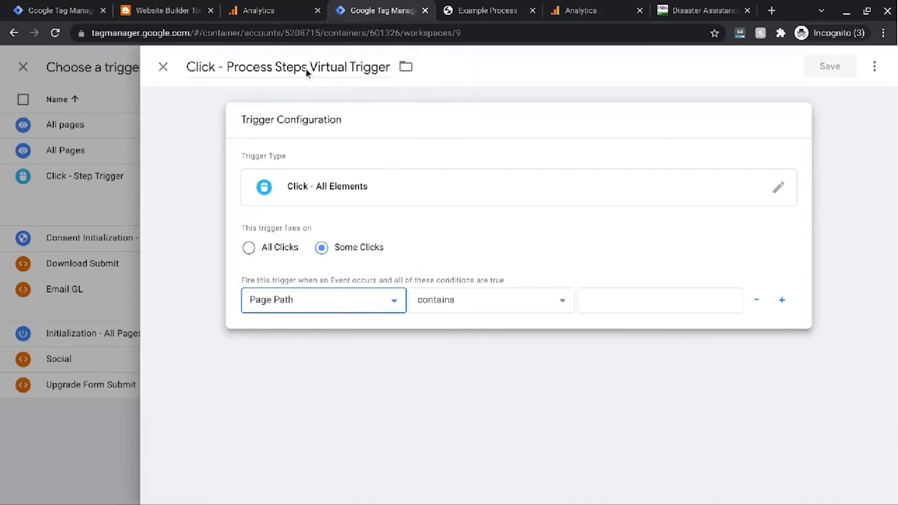
click(490, 302)
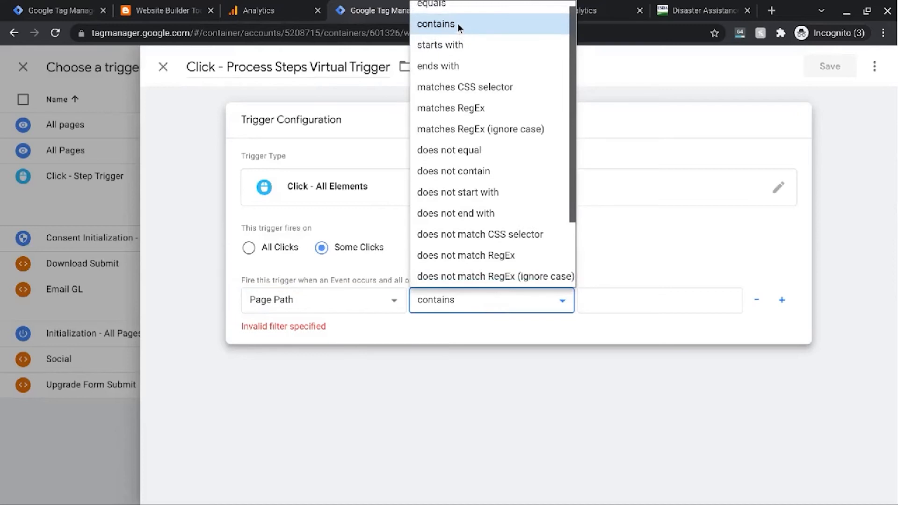
scroll(457, 23, up, 1)
click(454, 8)
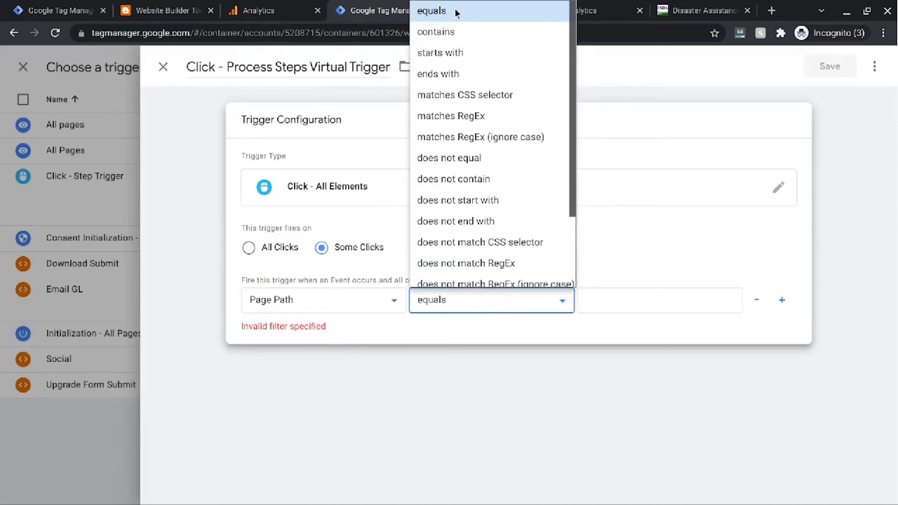
click(625, 294)
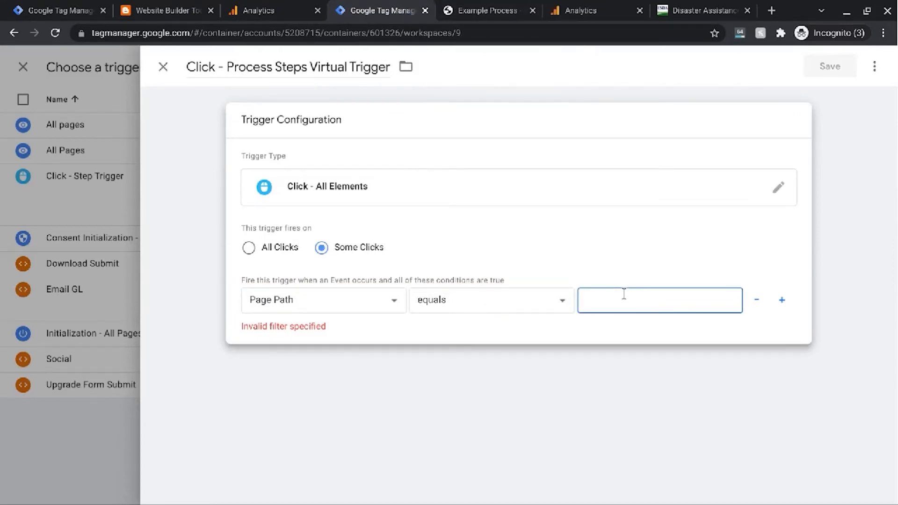
text(/e)
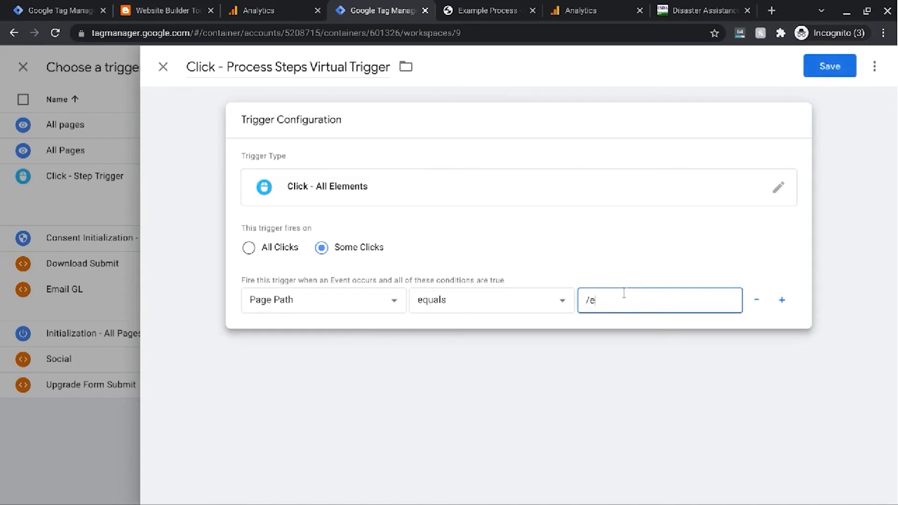
text(xample-process)
Add a second firing condition using Click Element with the operator matches CSS selector
click(783, 302)
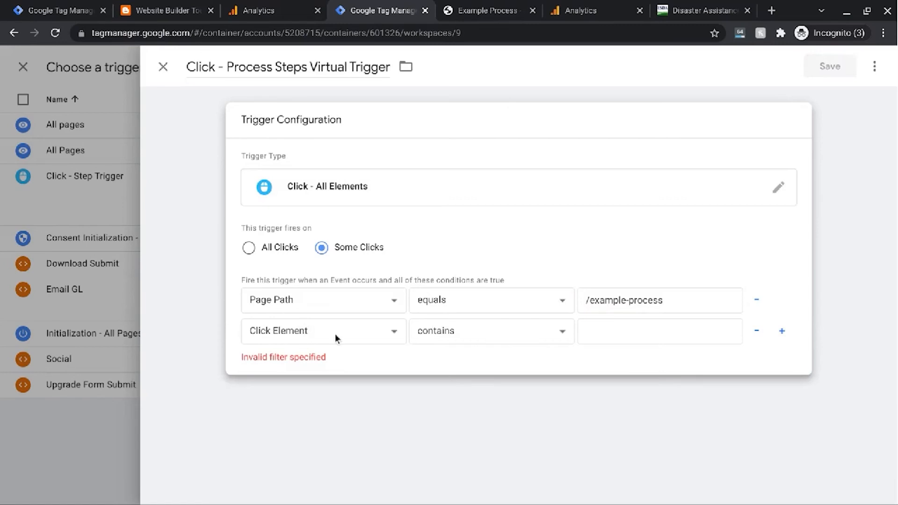
click(491, 336)
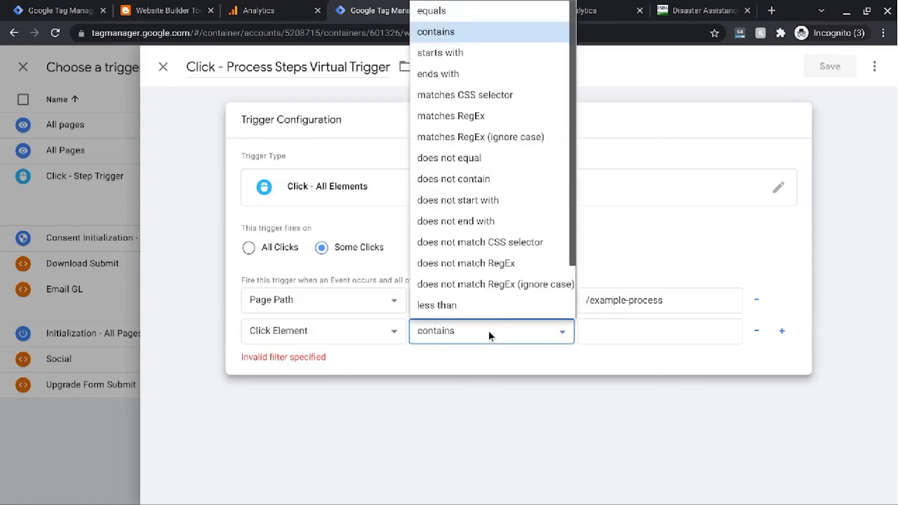
click(492, 100)
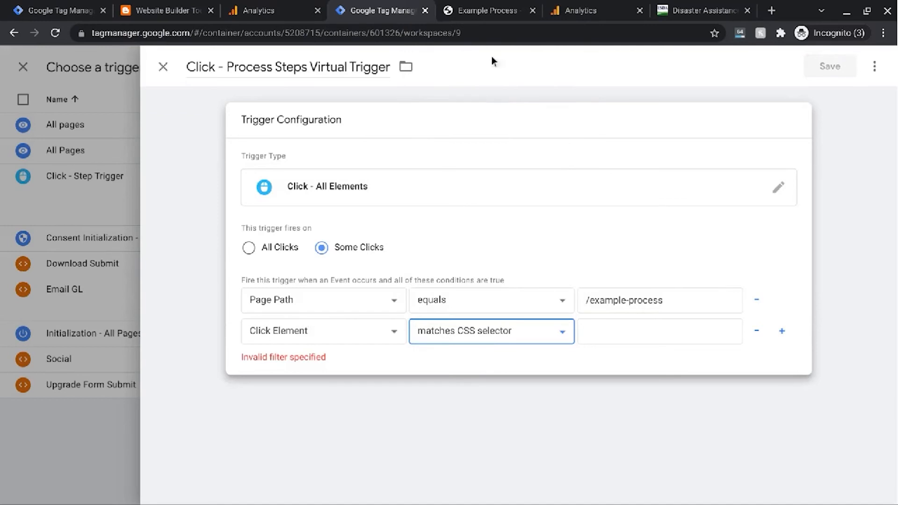
Inspect the Step 2 tab link on the Example Process page in the browser's developer tools
click(490, 11)
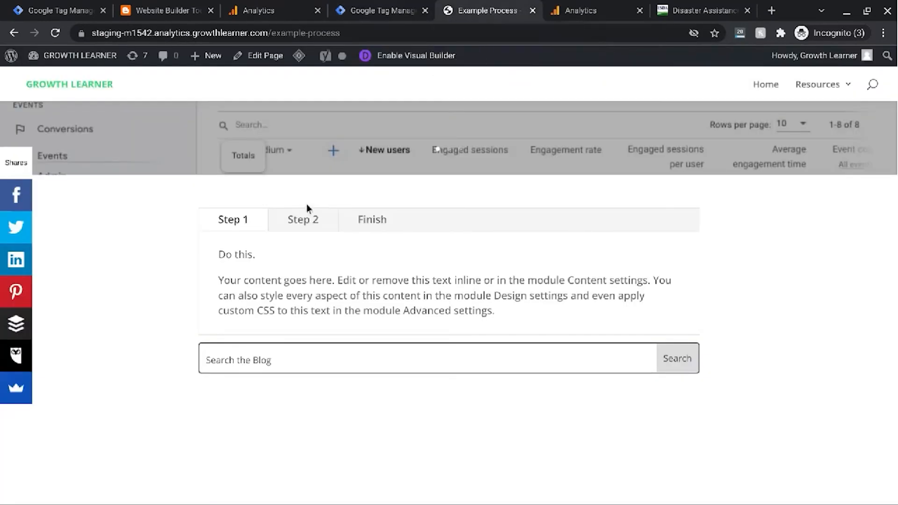
right_click(295, 228)
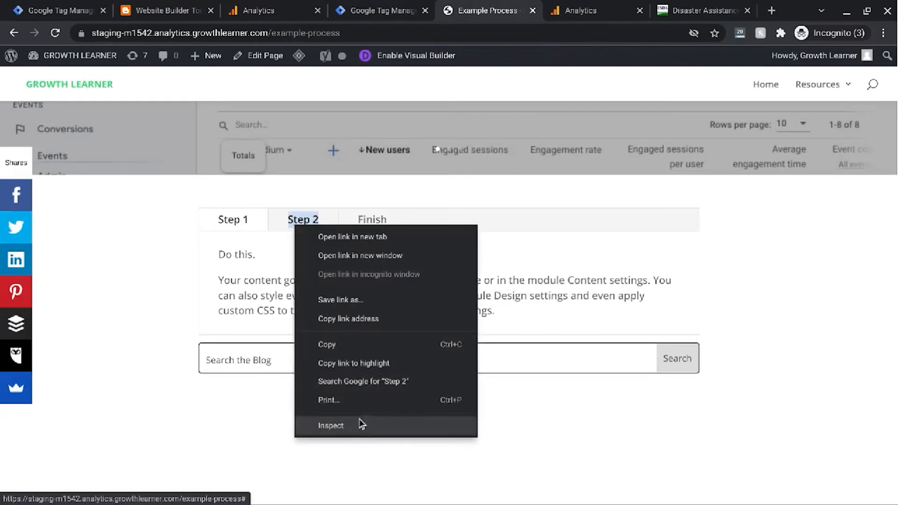
click(305, 192)
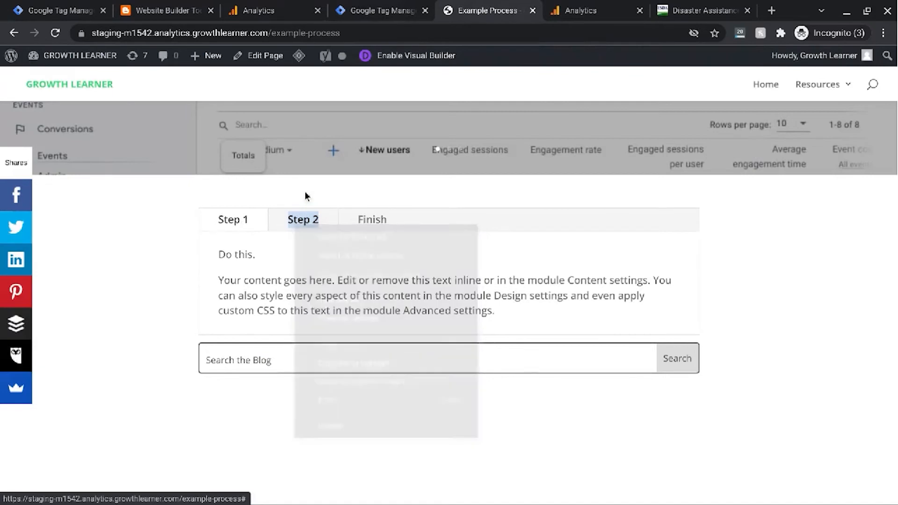
right_click(302, 226)
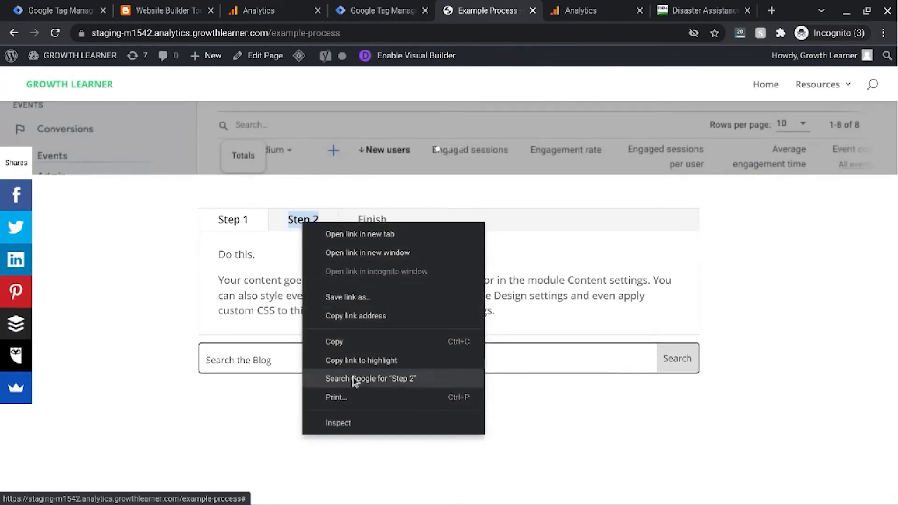
click(355, 429)
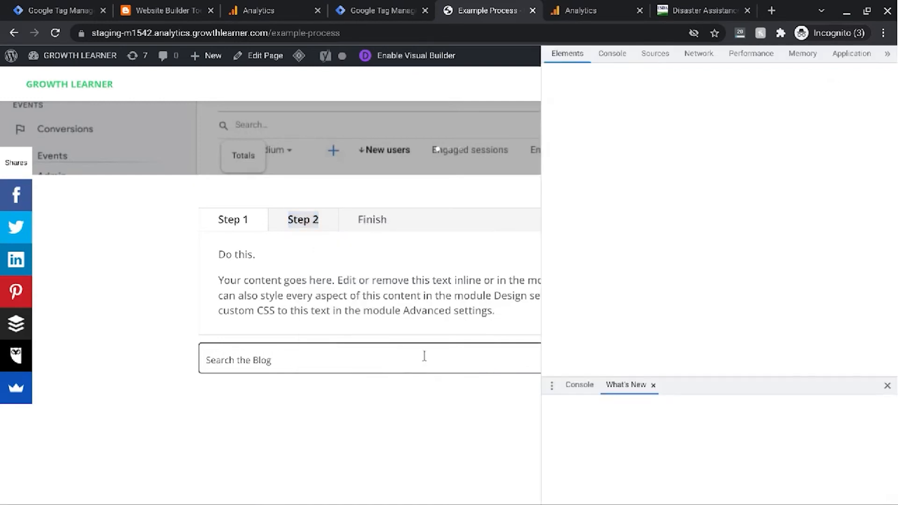
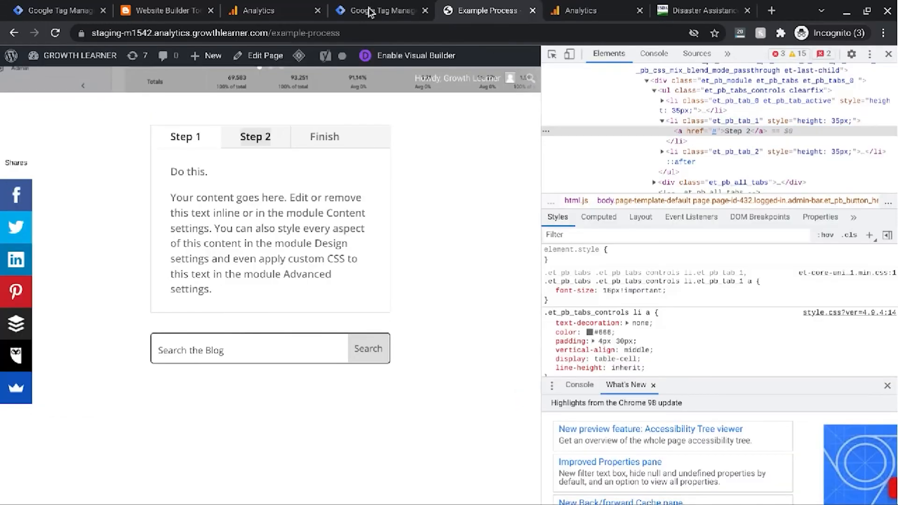
Copy the class name et_pb_tab_1 from the Step 2 list item in the Example Process page's markup
click(283, 3)
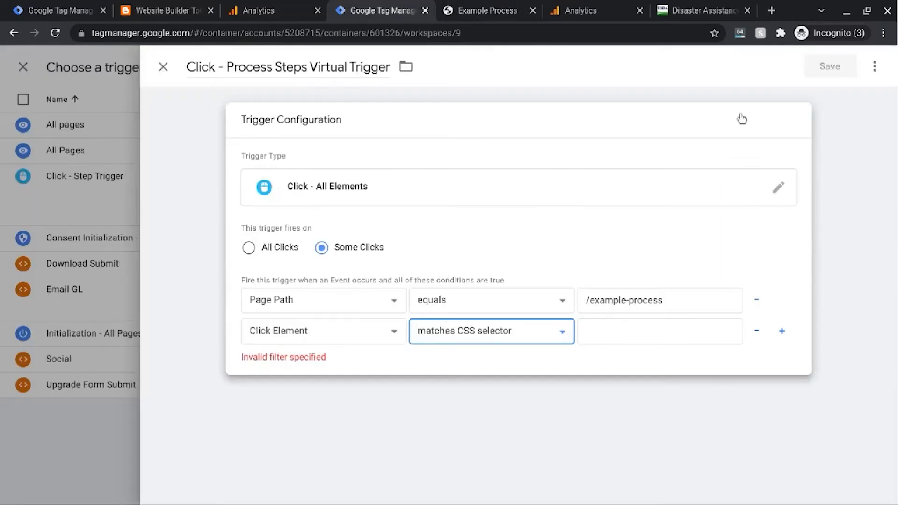
click(484, 5)
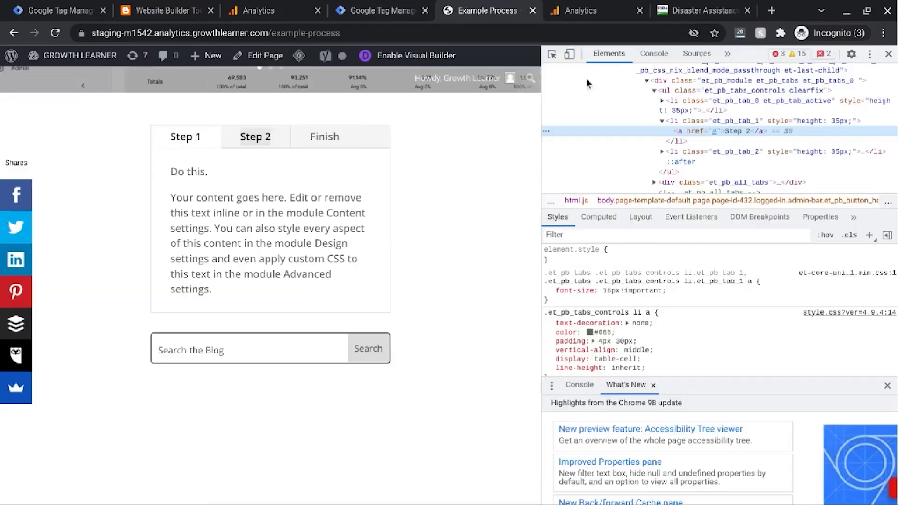
double_click(735, 121)
key(ctrl+c)
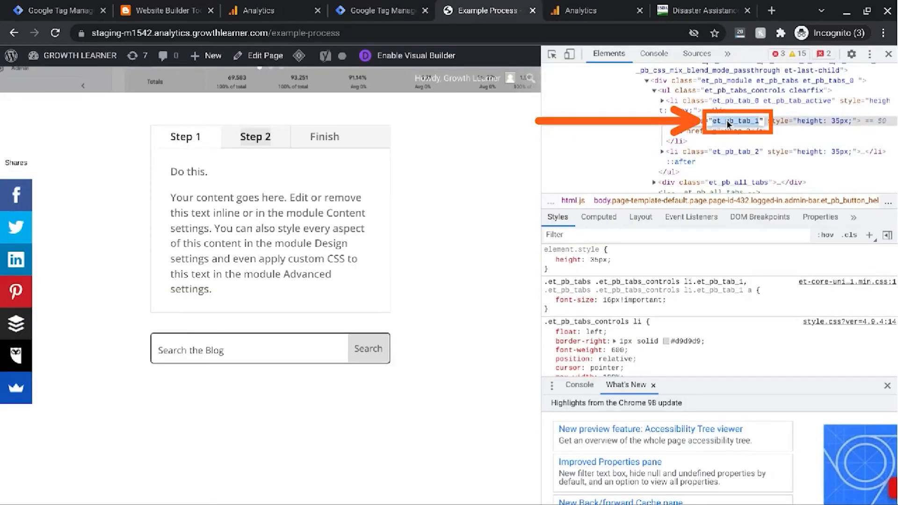
Back in Google Tag Manager, start the Click Element condition's selector with li[class^="et_pb_tab_, using the copied class name without its final digit
click(375, 14)
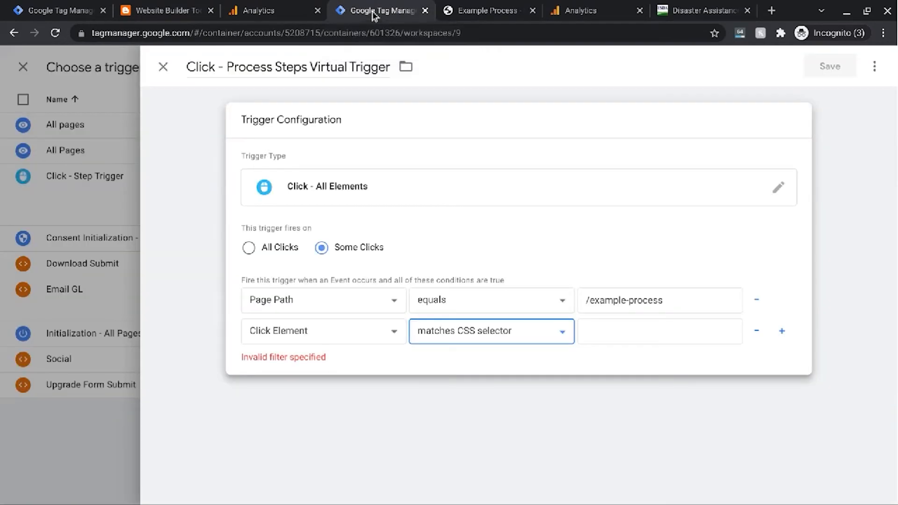
click(632, 330)
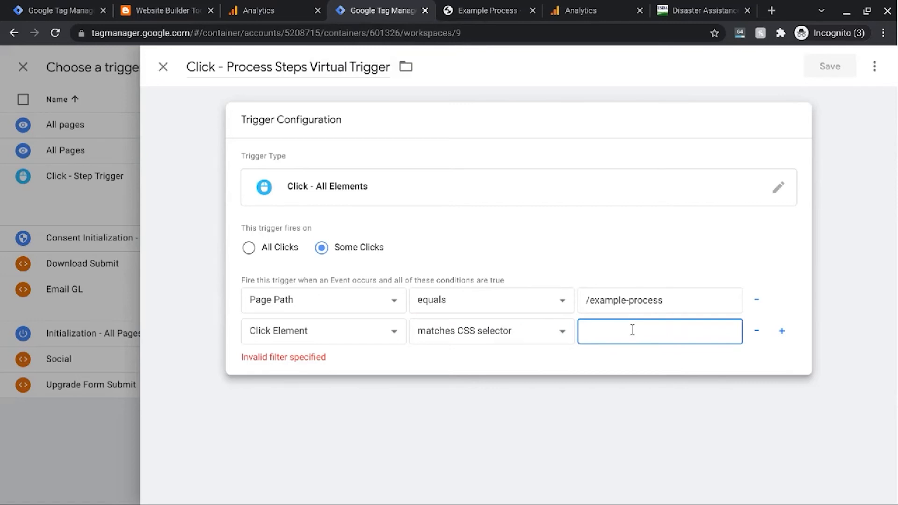
text(li)
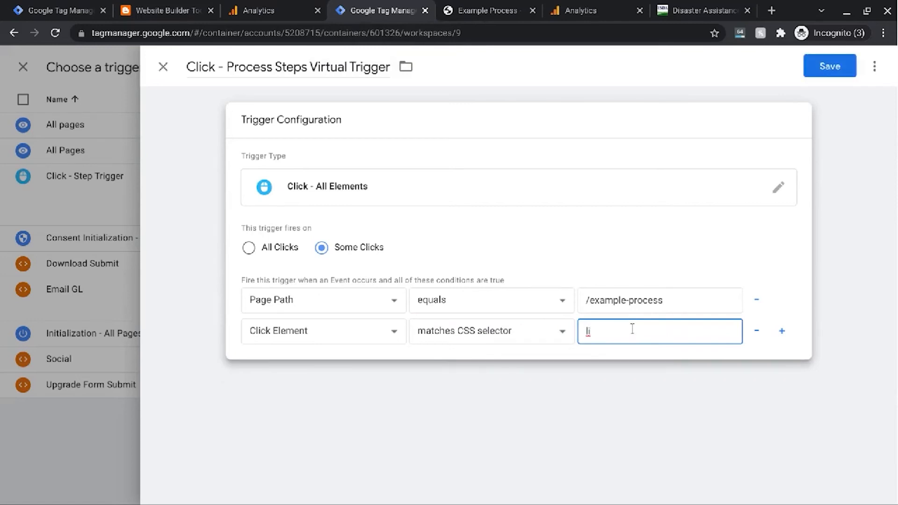
text([)
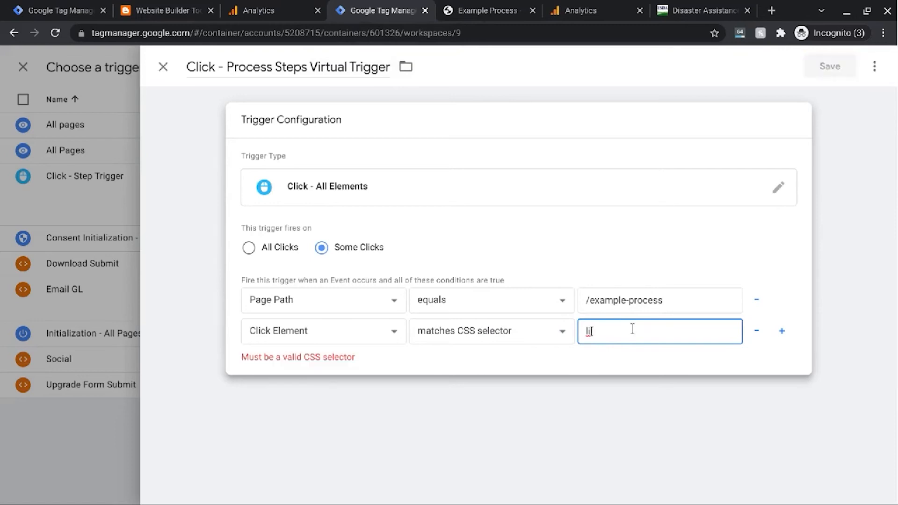
text(class)
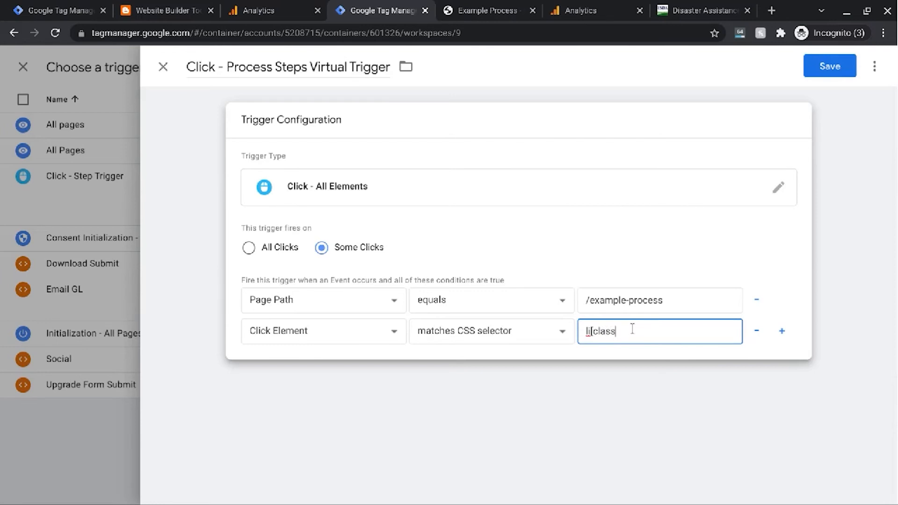
text(*)
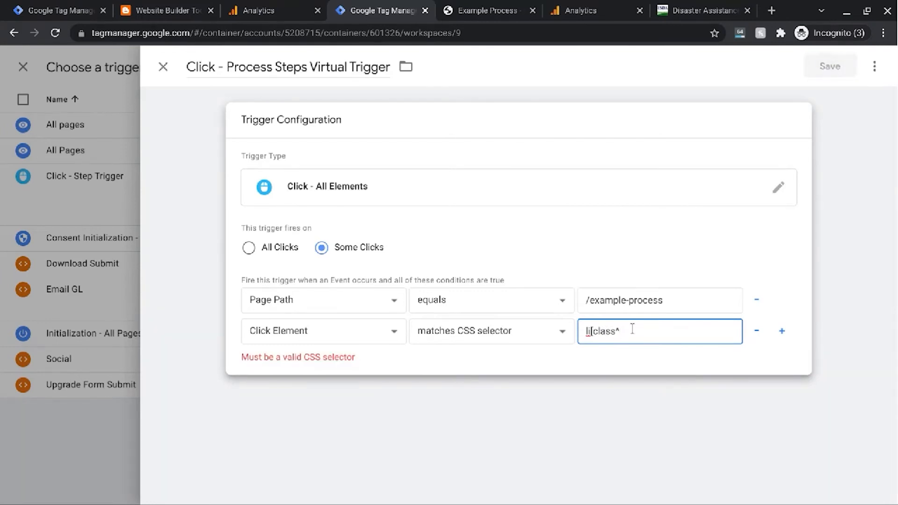
text(=")
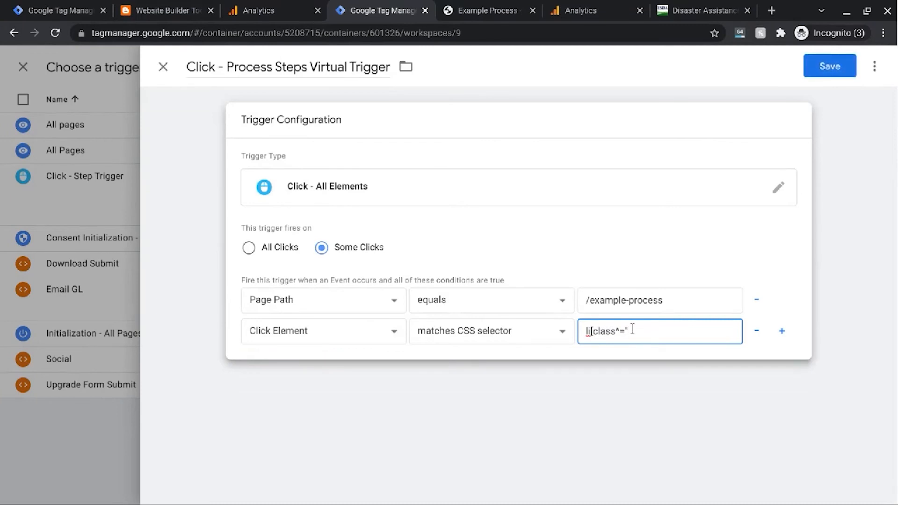
key(ctrl+v)
key(BackSpace)
Check the Step 2 link's markup on the example page and complete the CSS selector as li[class^="et_pb_tab_"] > a
click(457, 9)
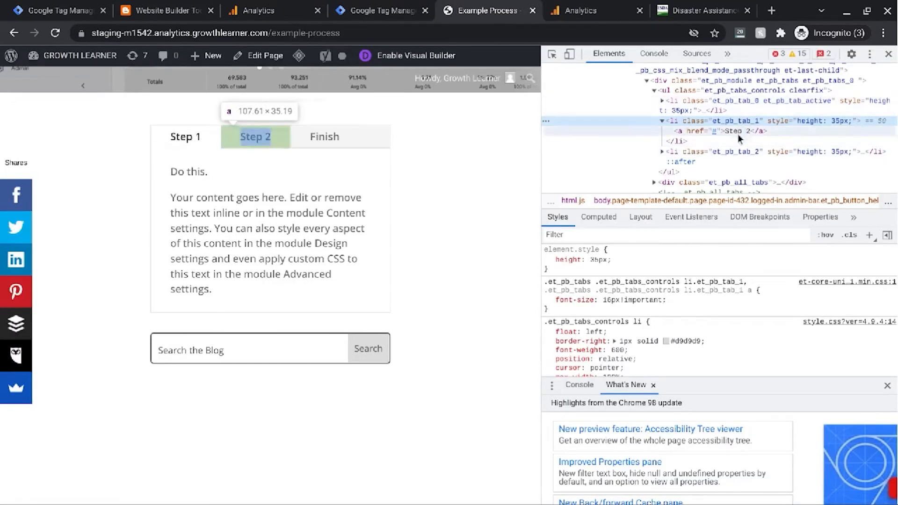
click(390, 7)
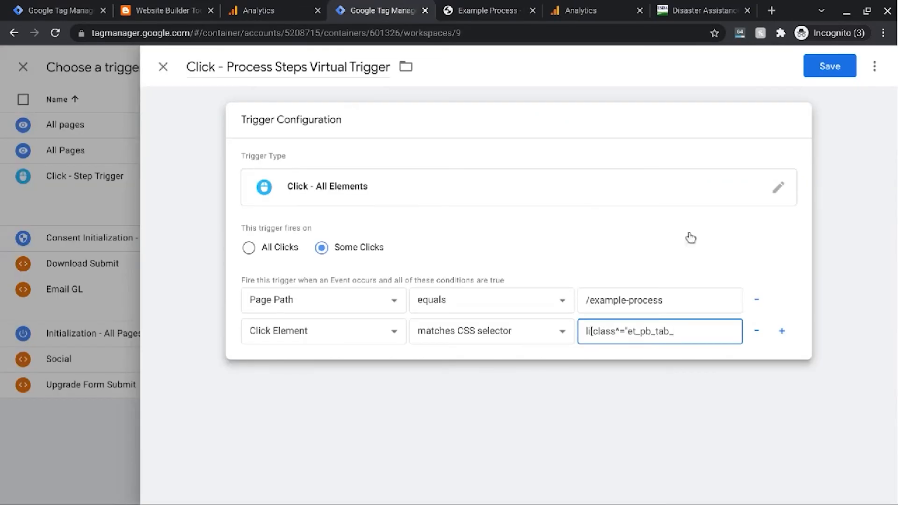
text("])
text(> a)
drag(680, 331, 585, 331)
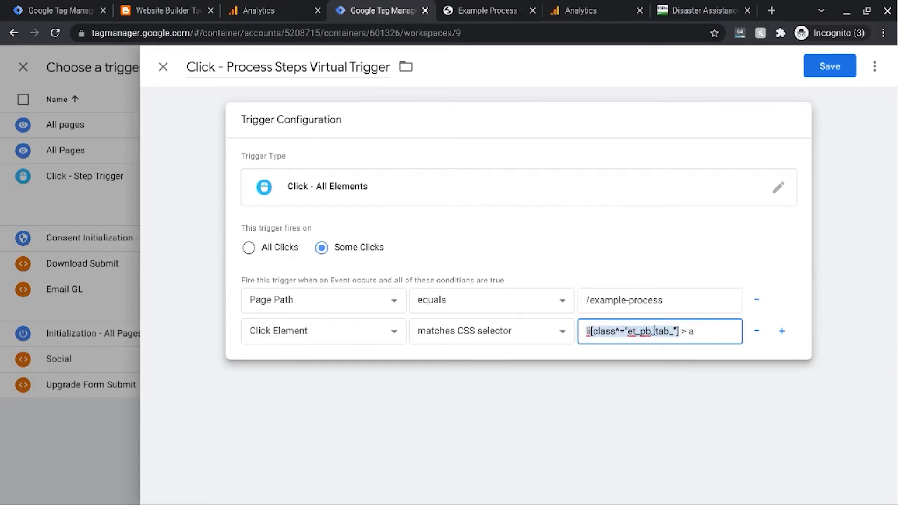
click(664, 331)
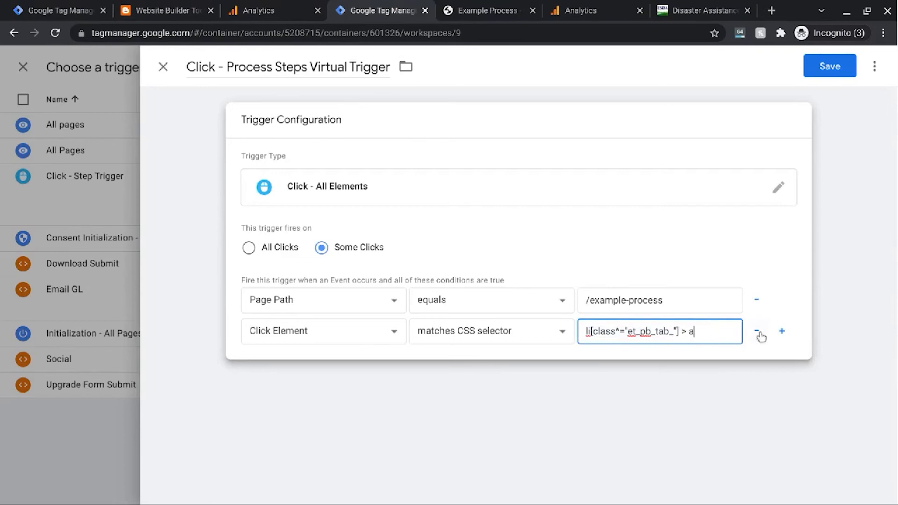
Add a third firing condition to the trigger that checks Click Text with the matches RegEx operator
click(783, 332)
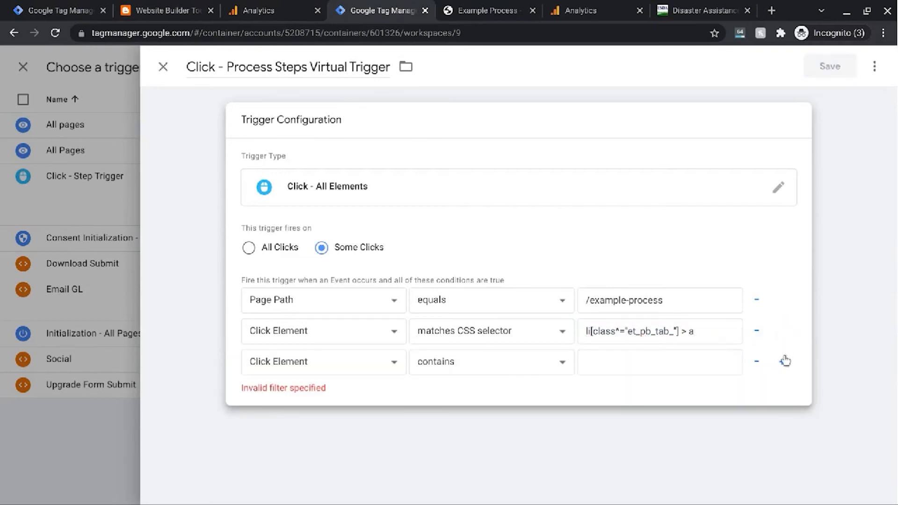
click(358, 365)
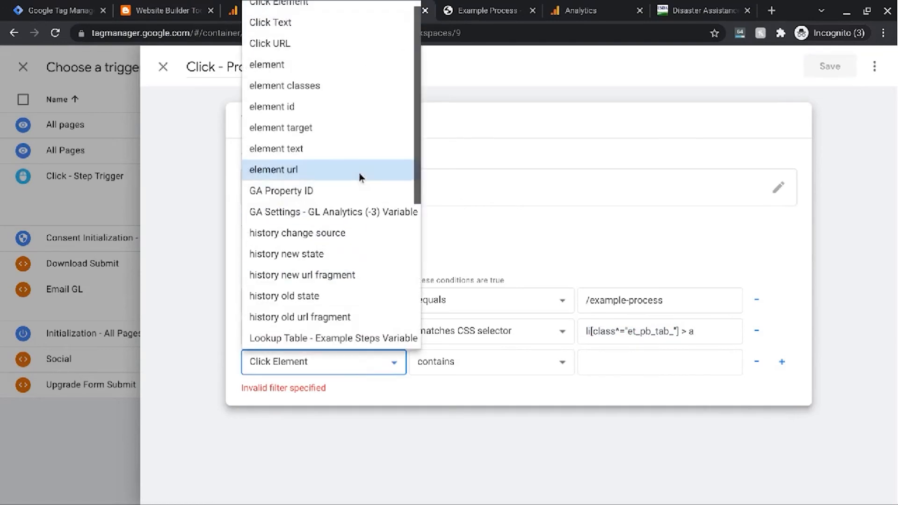
scroll(330, 19, up, 1)
click(327, 41)
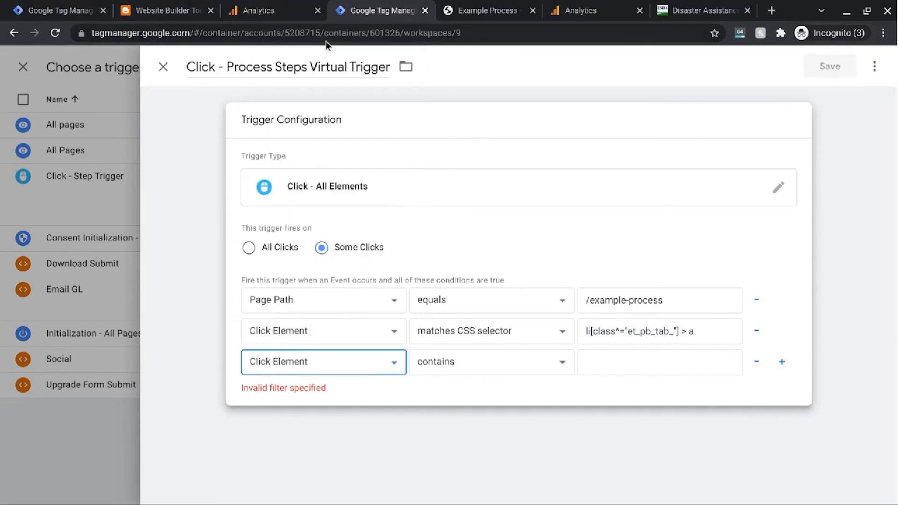
click(497, 360)
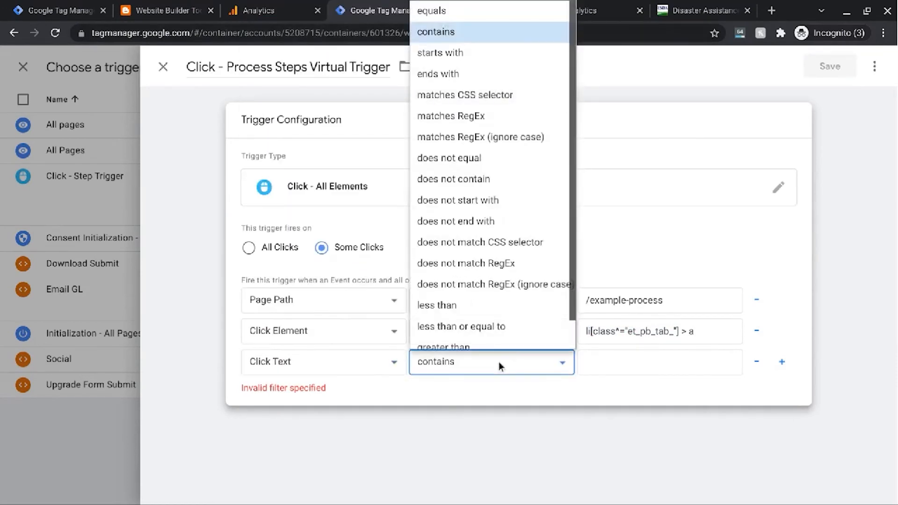
click(486, 106)
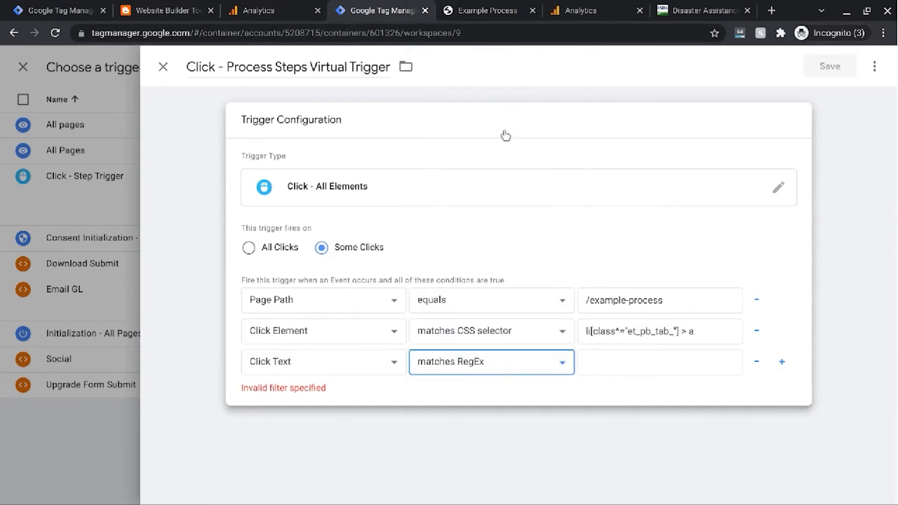
click(621, 363)
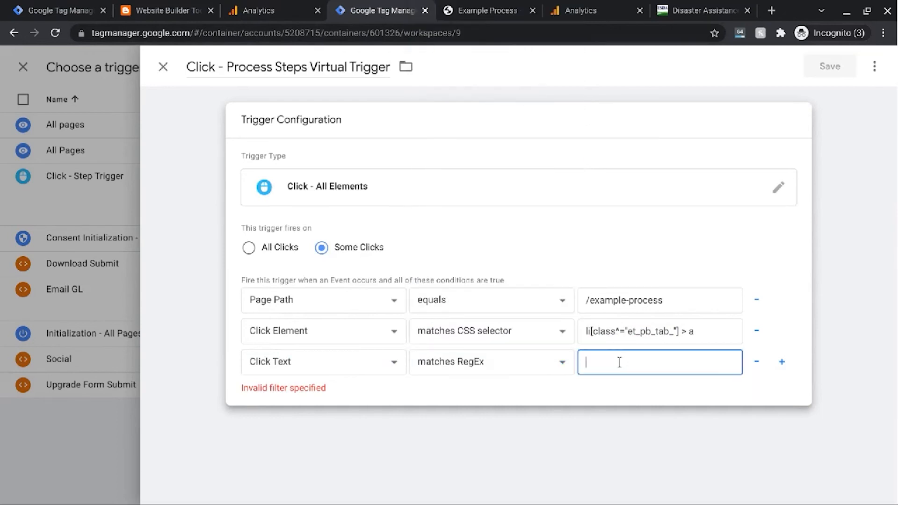
Check the tab labels on the Example Process page, set the Click Text pattern to Step 1|Step 2|Finish, and save the trigger
click(468, 10)
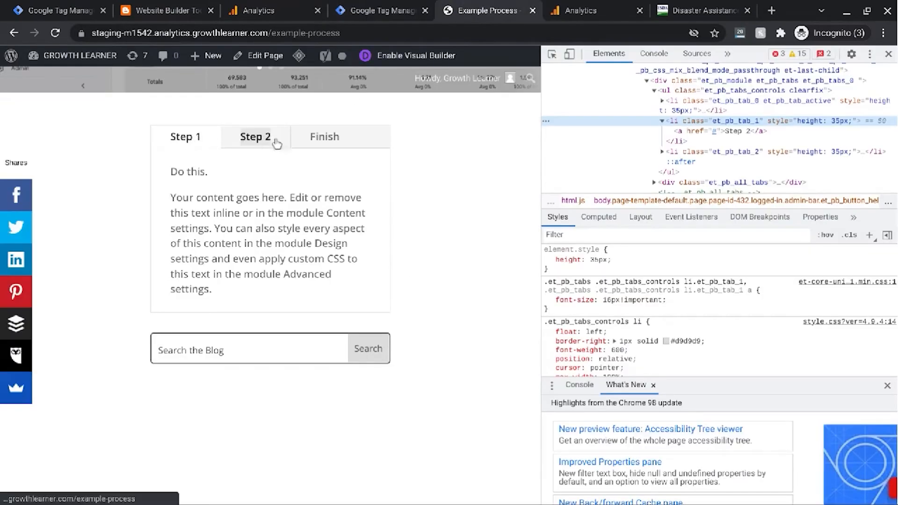
click(377, 10)
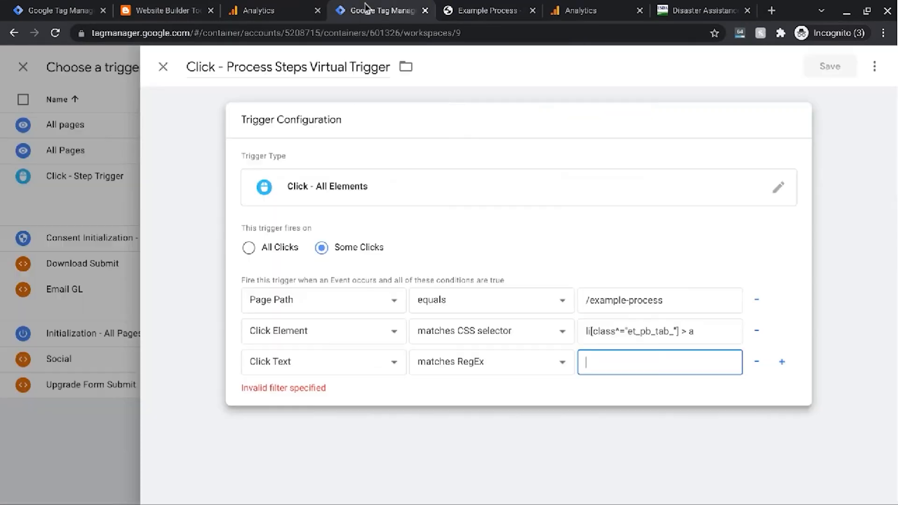
text(Step )
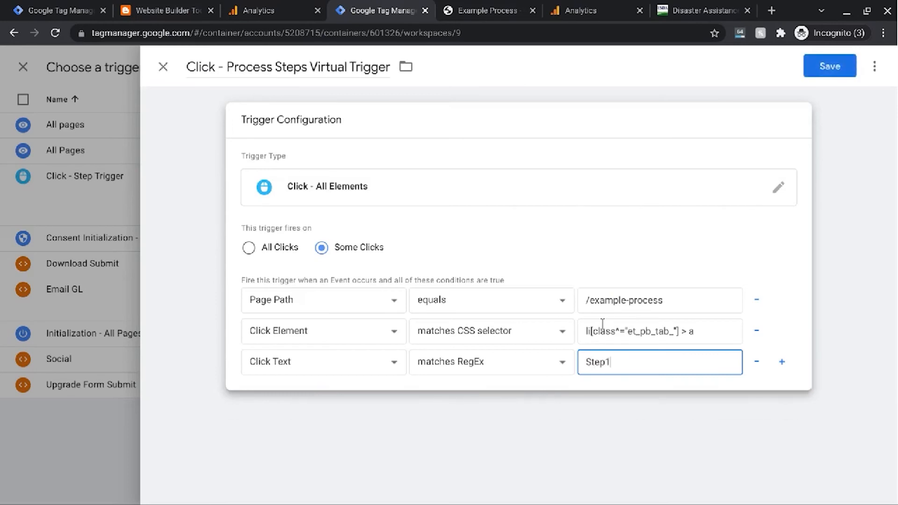
text(1)
text(|Step 2|Finish)
click(819, 80)
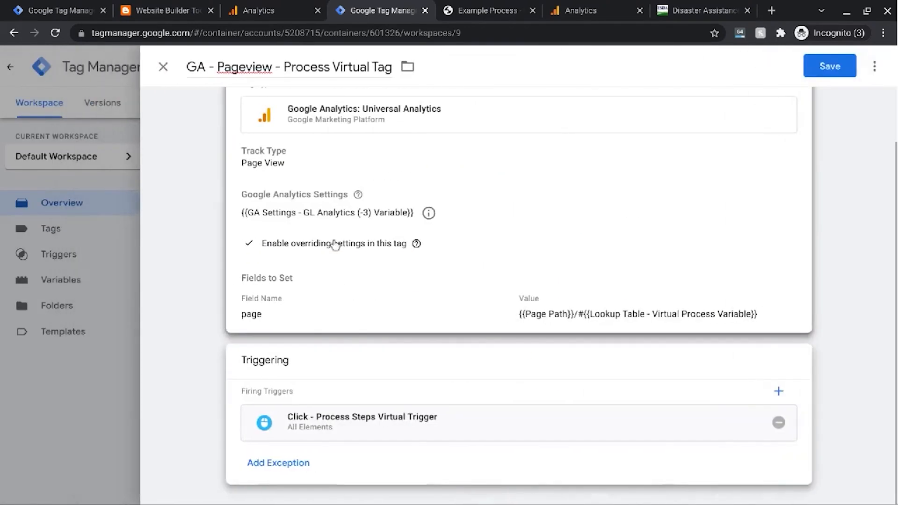
Save the GA - Pageview - Process Virtual Tag and connect the container's preview mode to the site
click(830, 70)
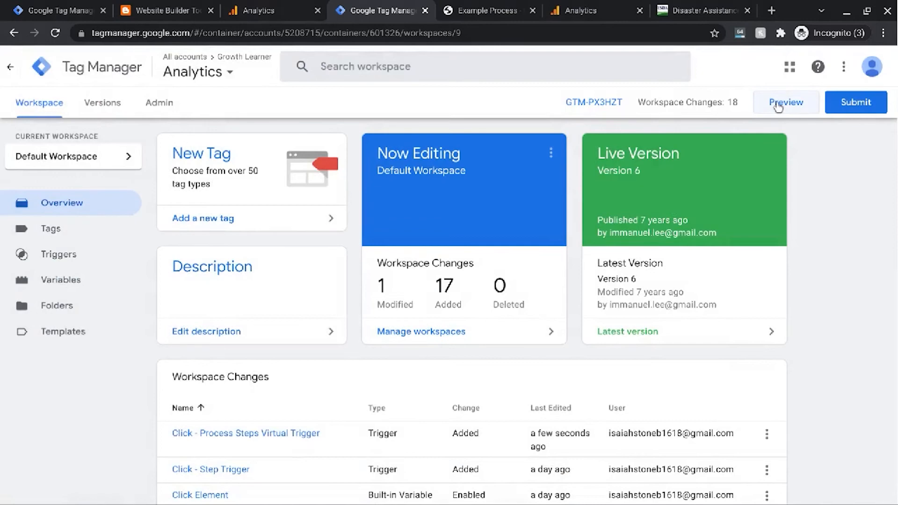
click(778, 106)
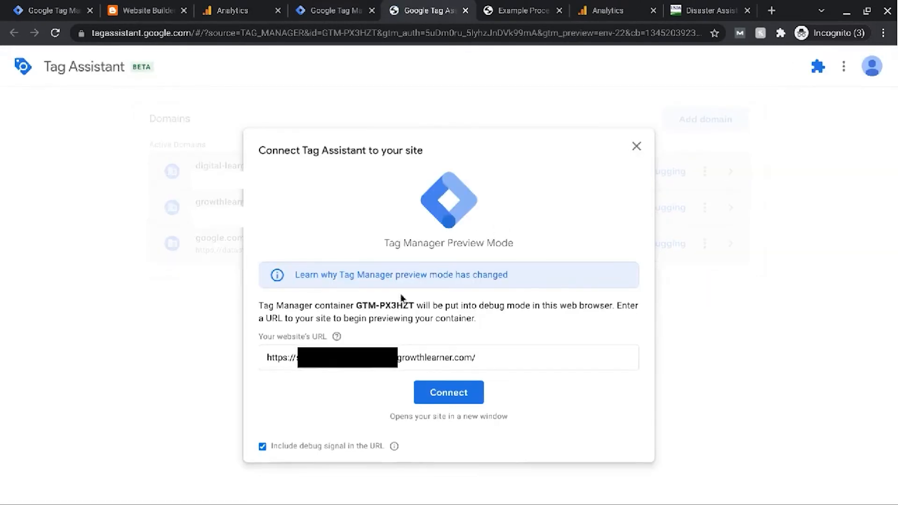
click(451, 396)
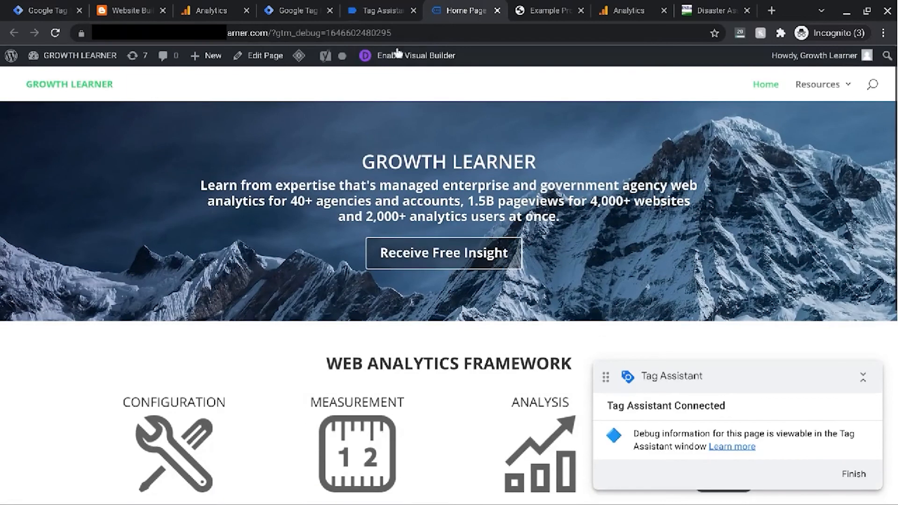
Load the /example-process page in the connected debug window in place of the home page address with its debug parameter
drag(400, 32, 271, 32)
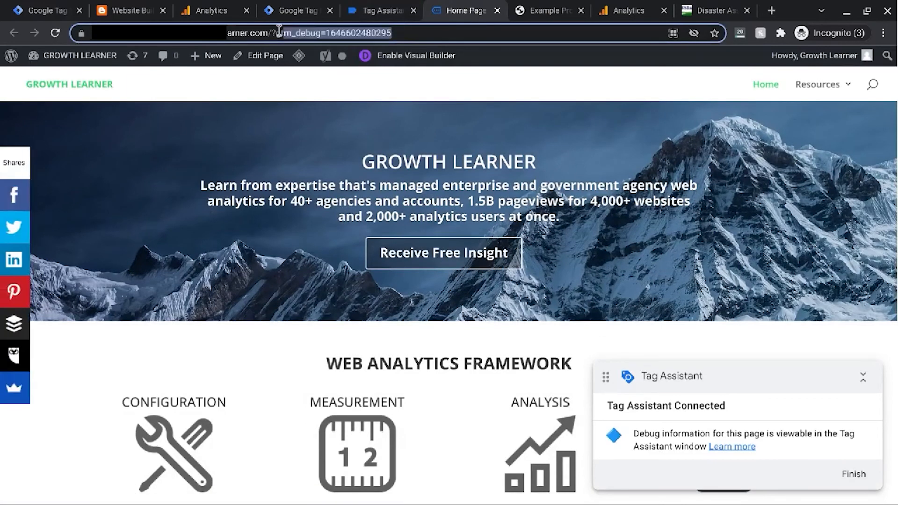
text(/exam)
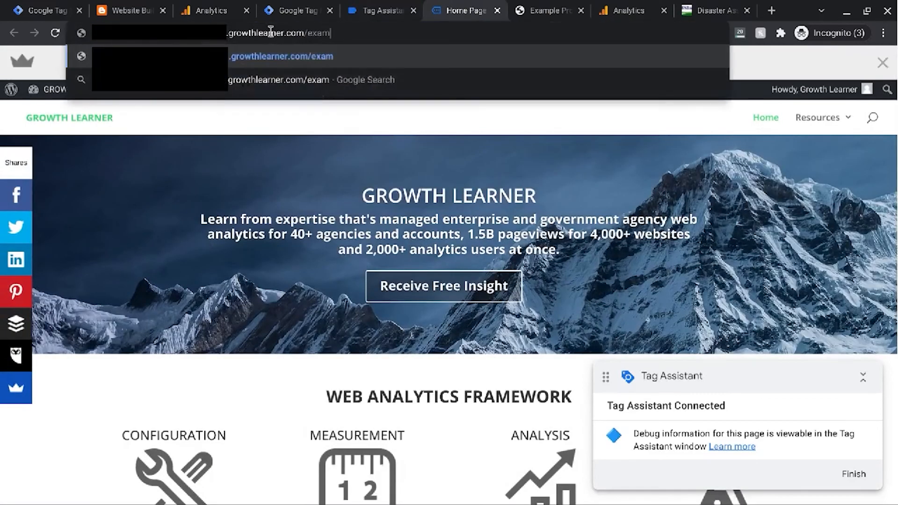
text(ple-pr)
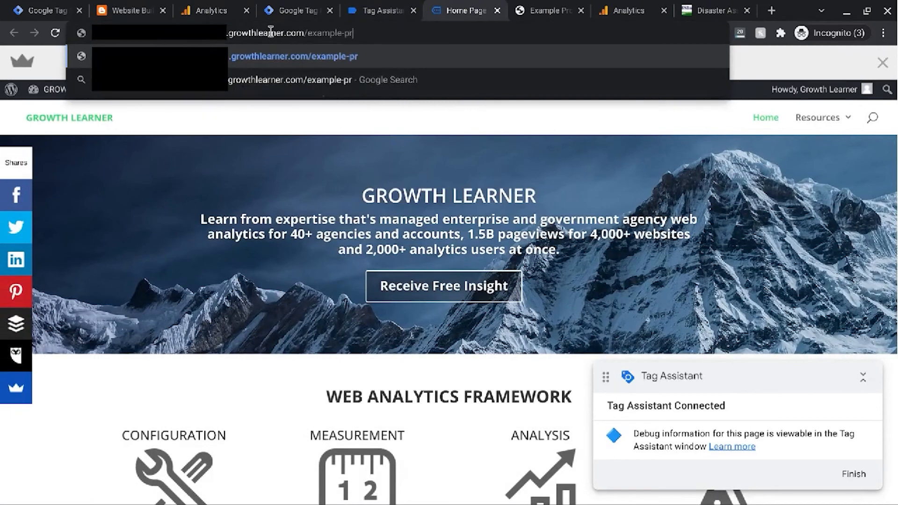
text(ocess)
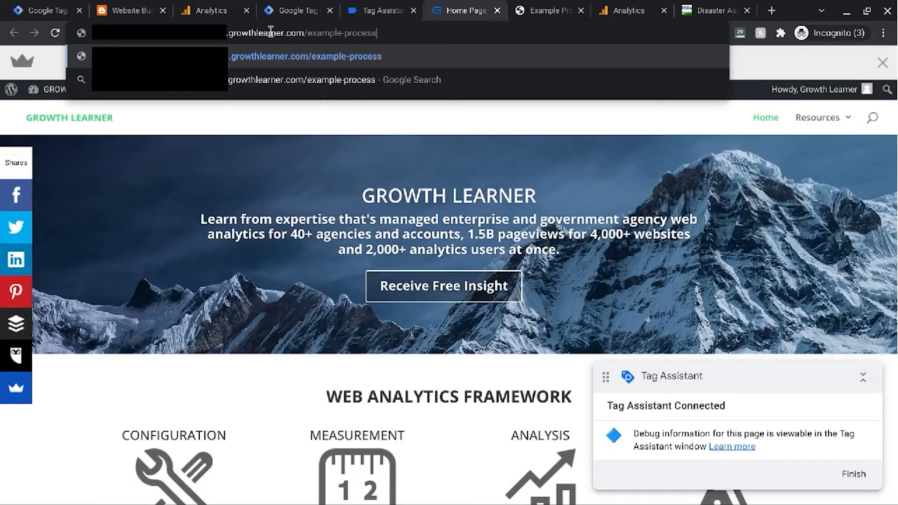
key(Return)
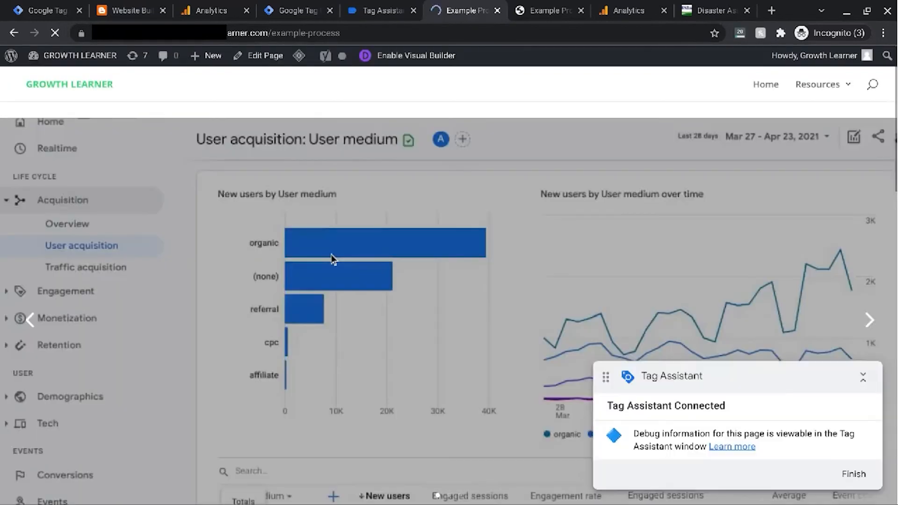
Test the trigger on the example page by opening the Step 2, Finish and Step 1 tabs in turn
scroll(356, 255, down, 6)
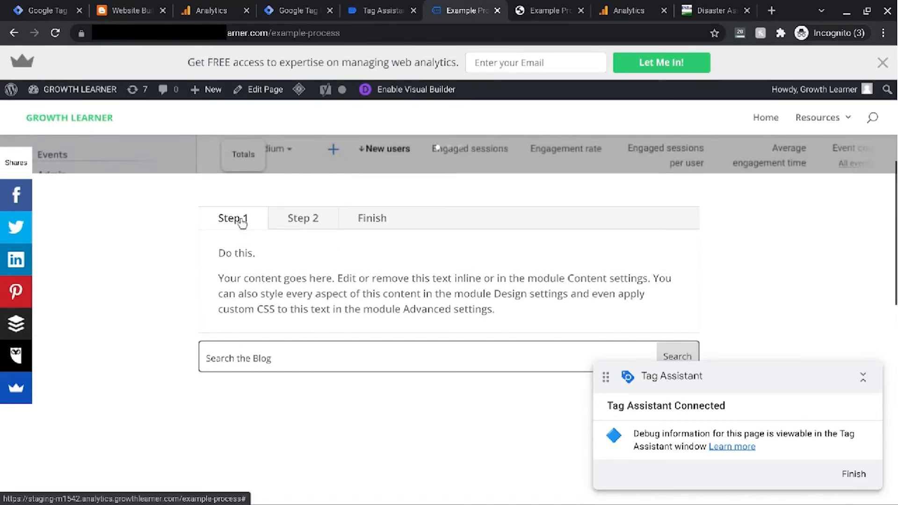
click(299, 220)
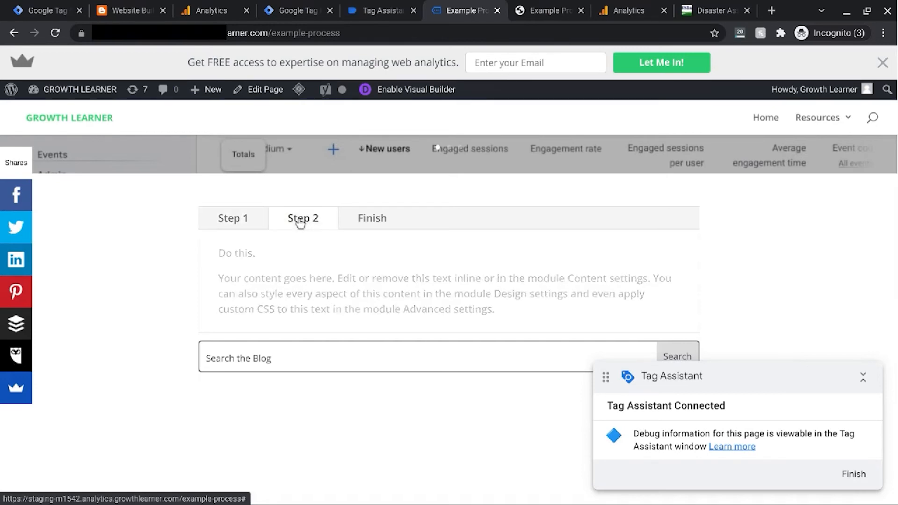
click(373, 222)
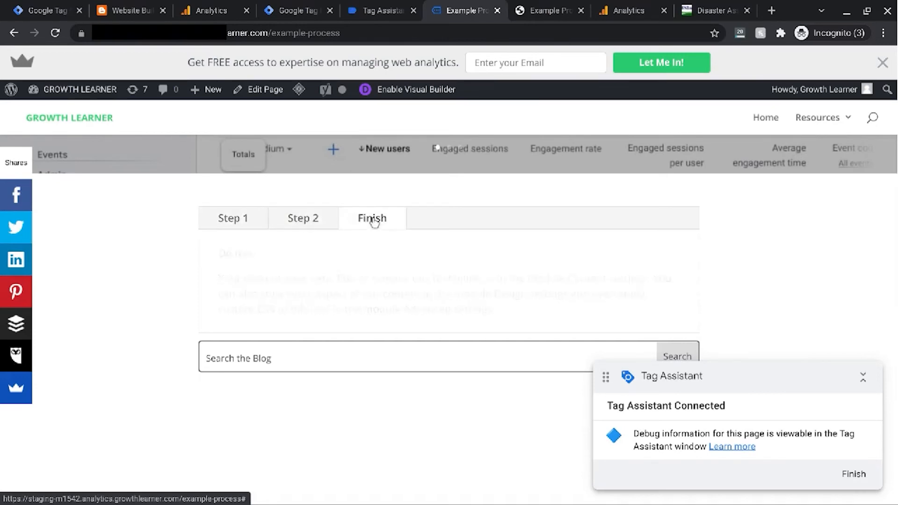
click(249, 223)
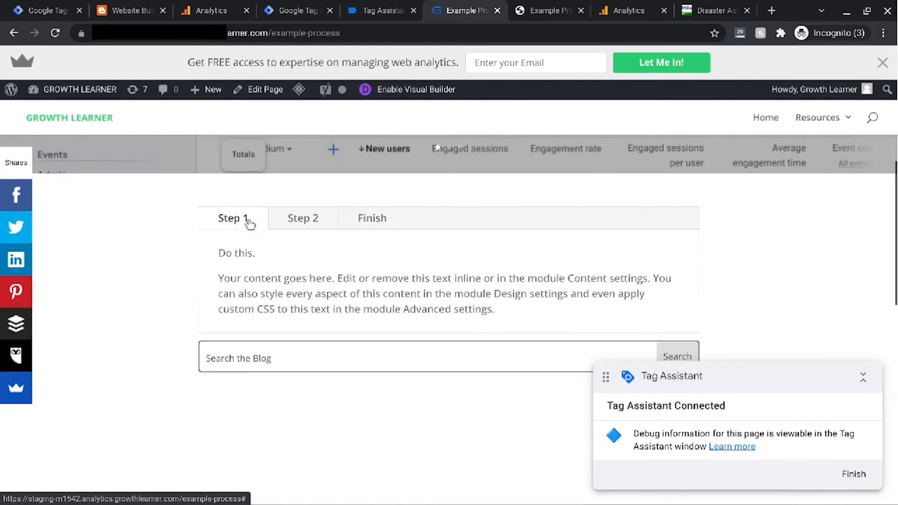
In Tag Assistant, open the GA - Pageview - Process Virtual Tag's details for its first Click event, number 11
click(377, 13)
click(449, 294)
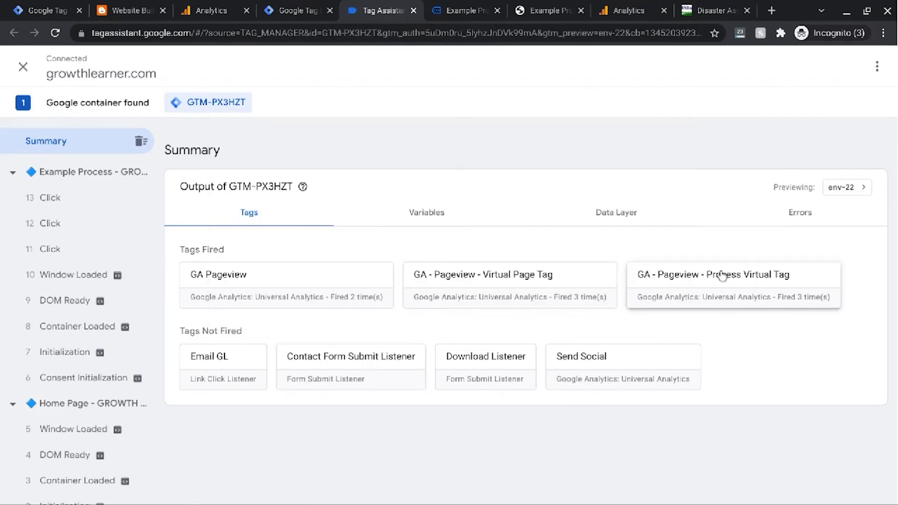
click(694, 285)
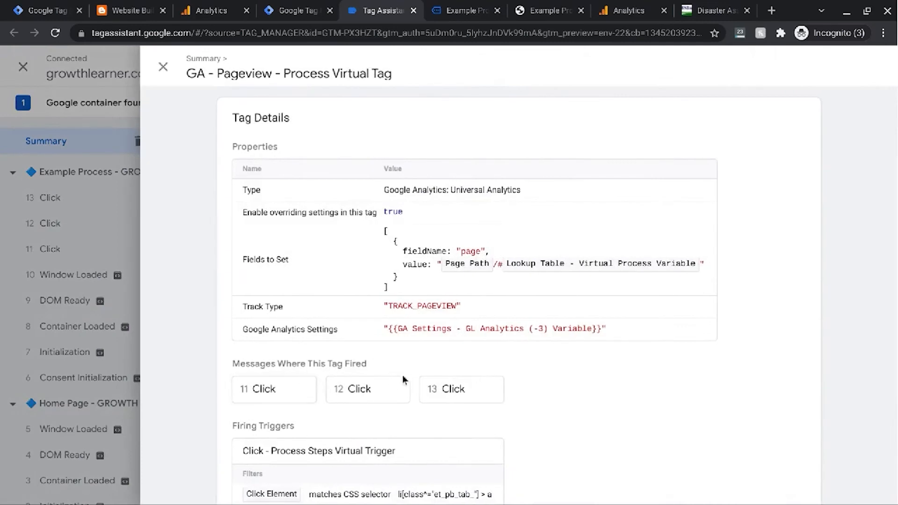
click(296, 398)
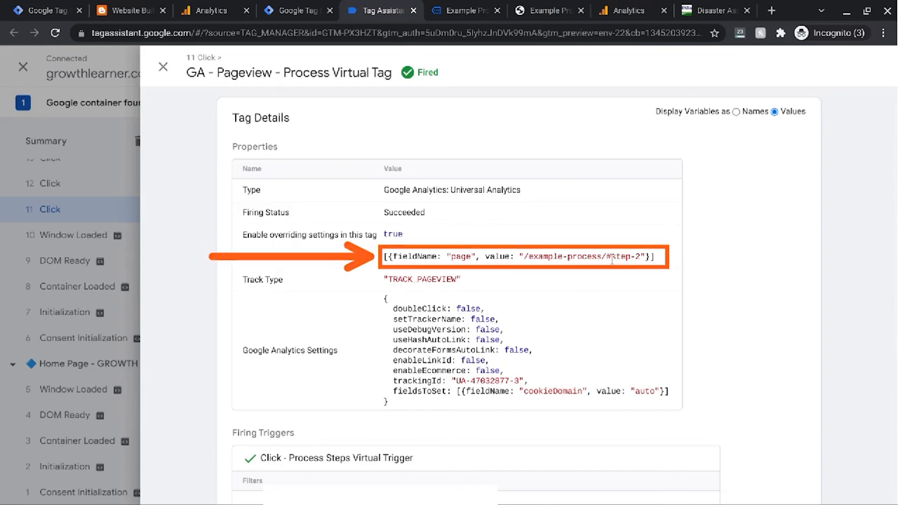
Examine the page value under Fields to Set and the tag's firing trigger filters
triple_click(559, 259)
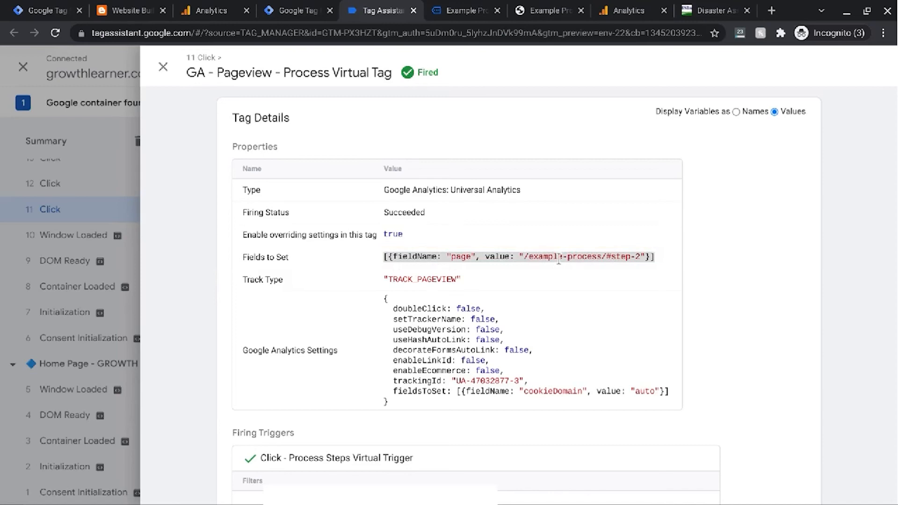
click(574, 258)
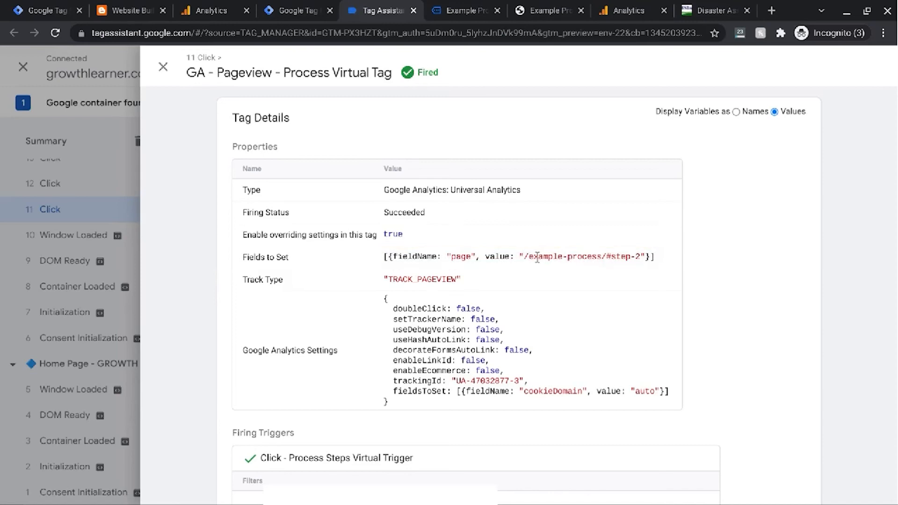
drag(523, 257, 644, 254)
scroll(641, 262, down, 5)
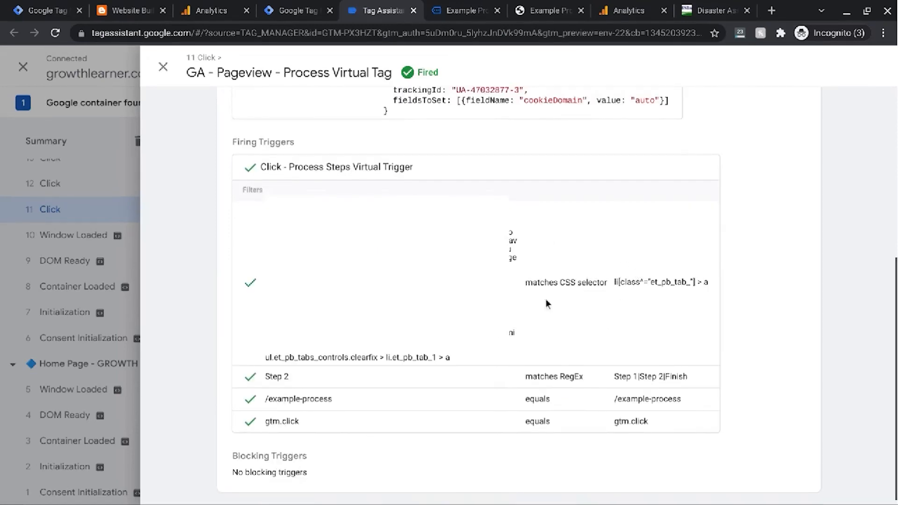
scroll(237, 194, up, 5)
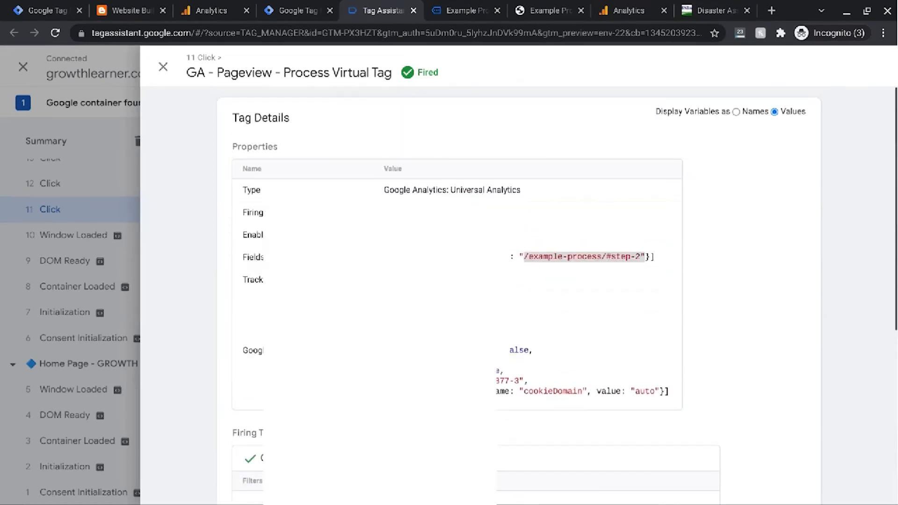
Close the tag details and examine the Click Element and Click Text variable values for Click event 11
click(162, 70)
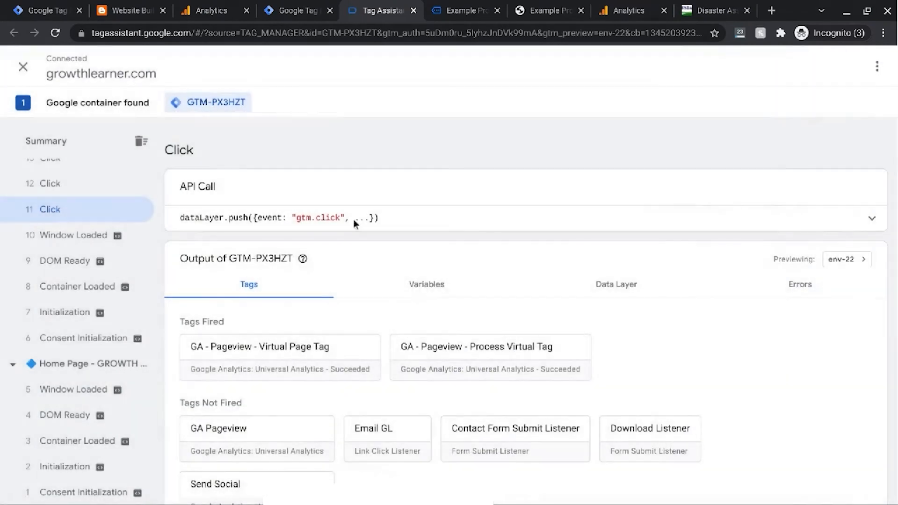
click(430, 286)
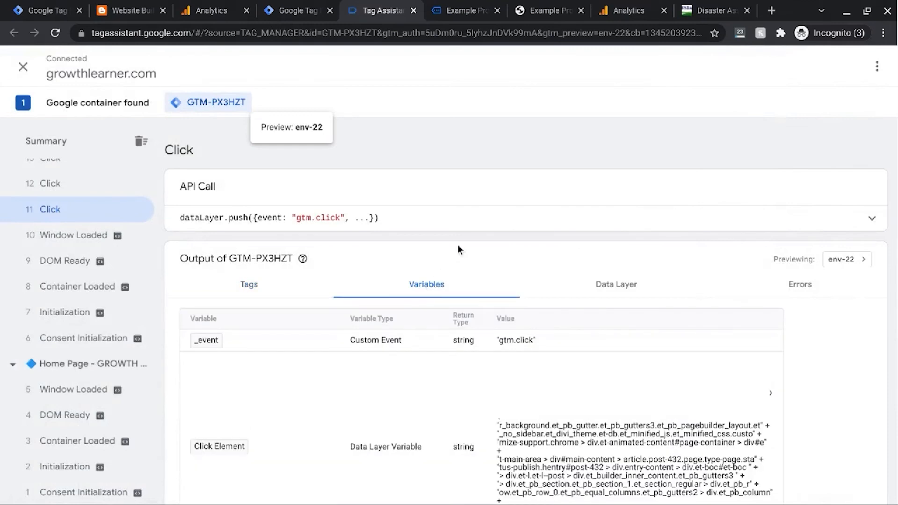
scroll(459, 247, down, 2)
scroll(458, 245, down, 1)
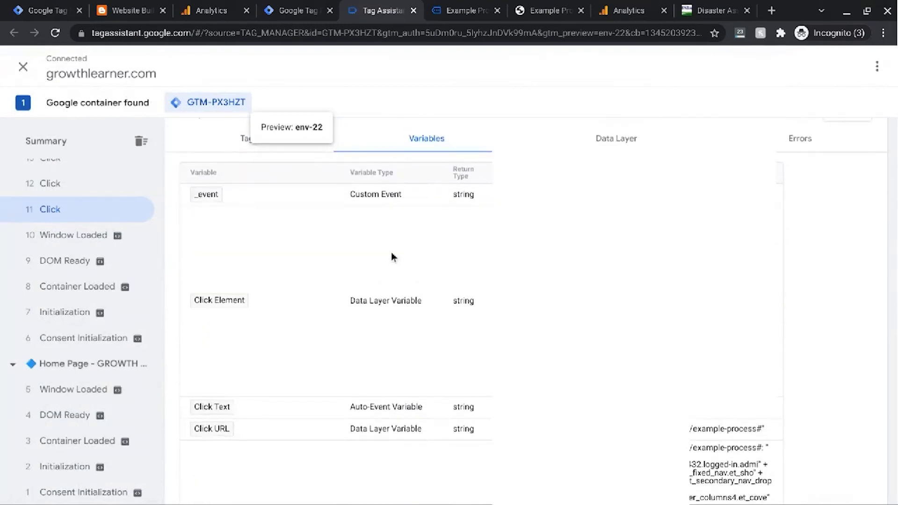
scroll(346, 281, down, 1)
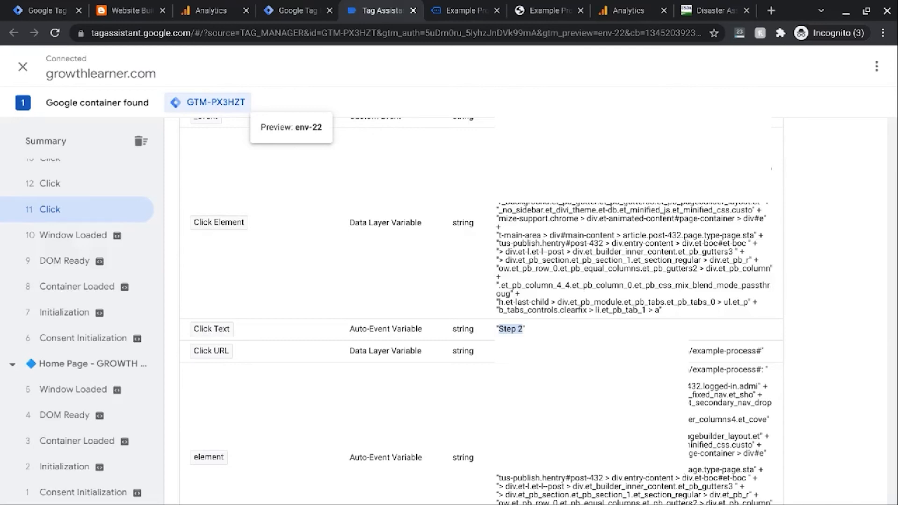
drag(655, 170, 659, 313)
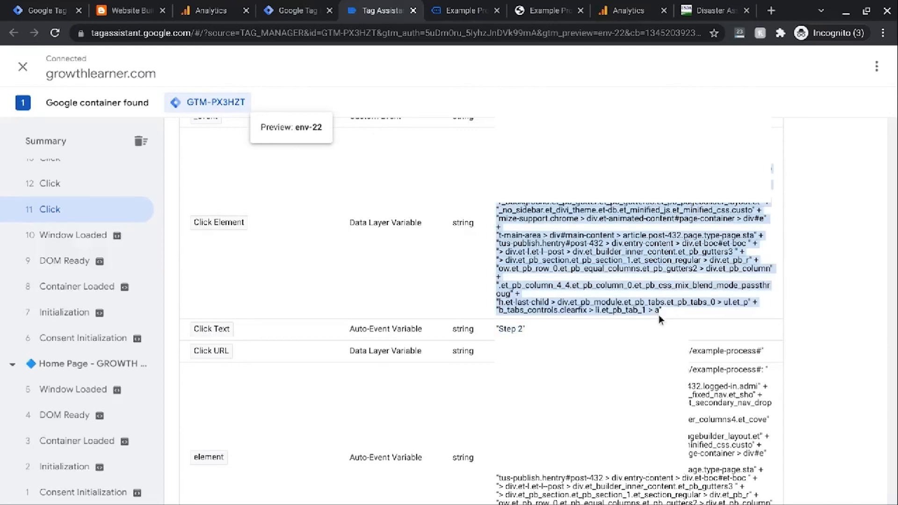
click(659, 316)
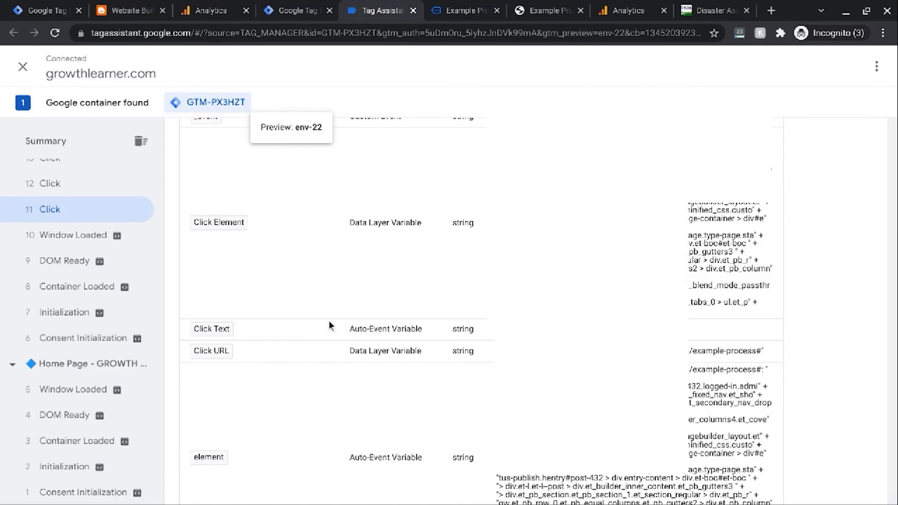
Examine the lookup table and Page Path variable values for Click event 11
scroll(329, 321, down, 3)
scroll(329, 321, down, 5)
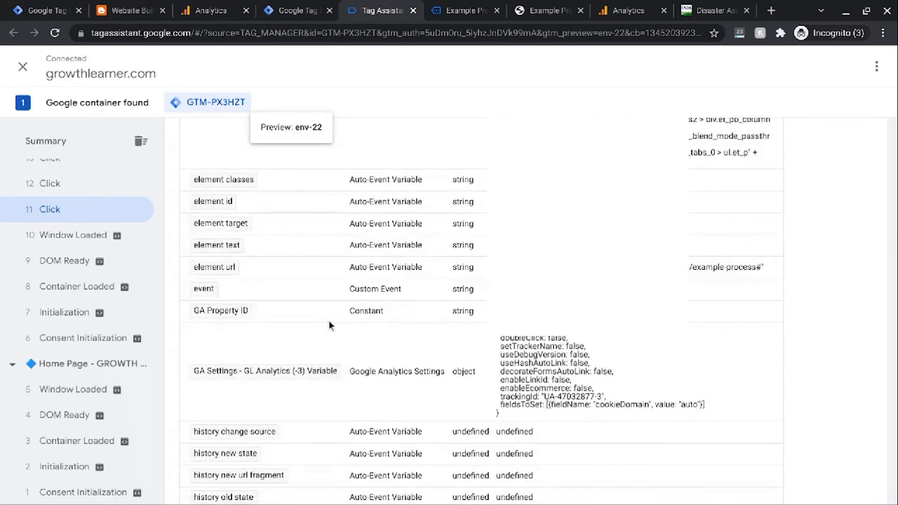
scroll(329, 321, down, 4)
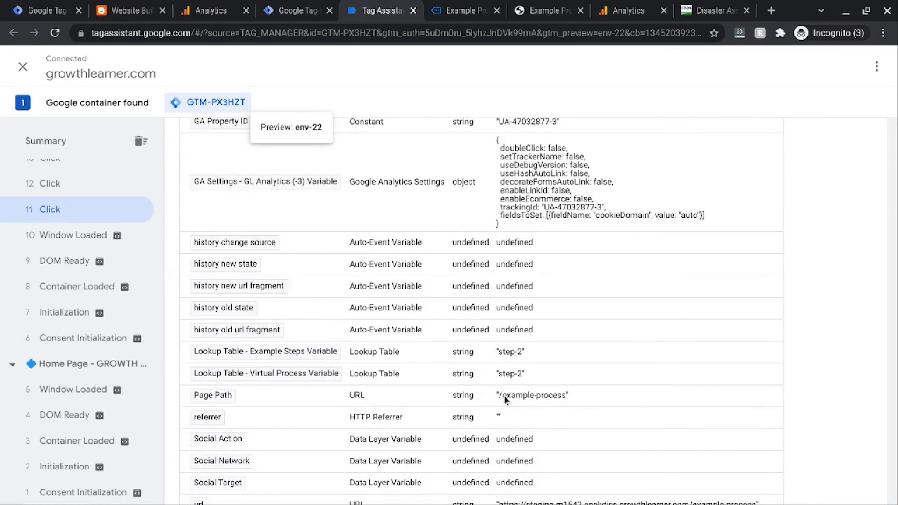
triple_click(538, 397)
scroll(84, 241, up, 1)
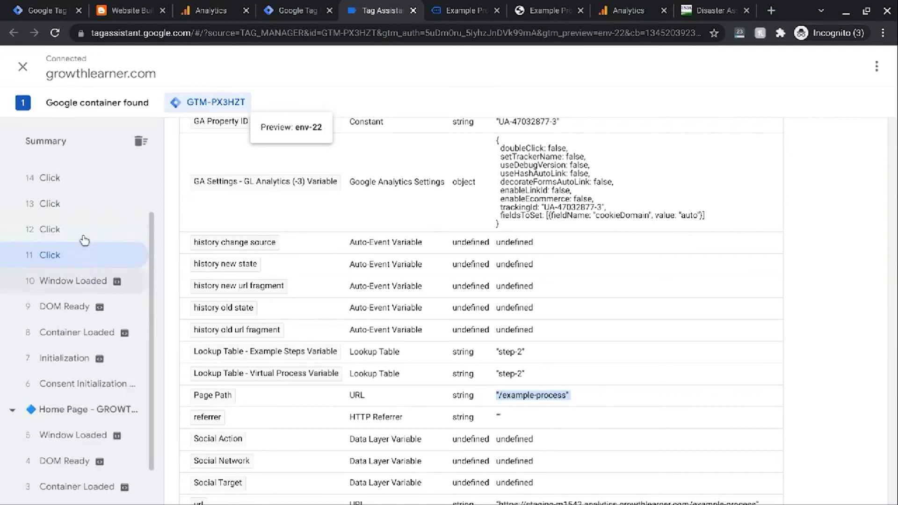
For Click event 12, examine the lookup table variable values and the page value set by the GA - Pageview - Process Virtual Tag
click(84, 238)
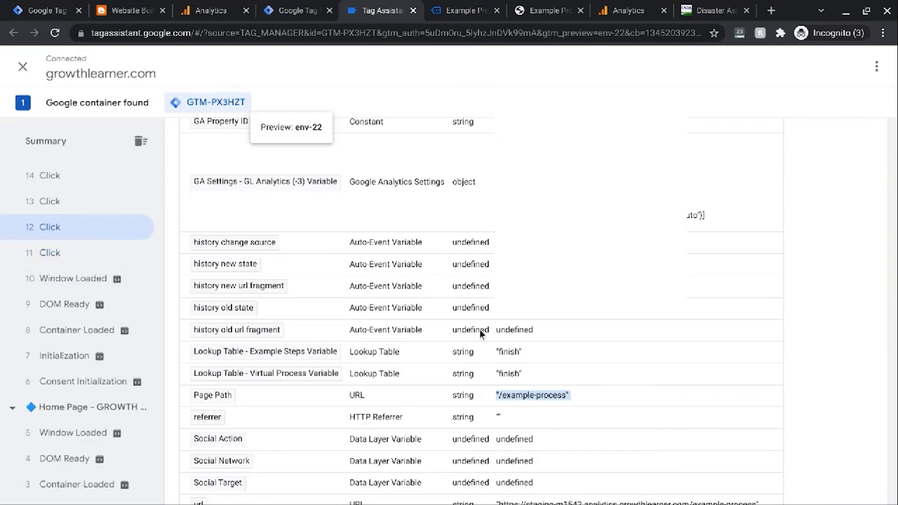
scroll(482, 335, up, 4)
scroll(482, 335, down, 1)
scroll(482, 334, up, 7)
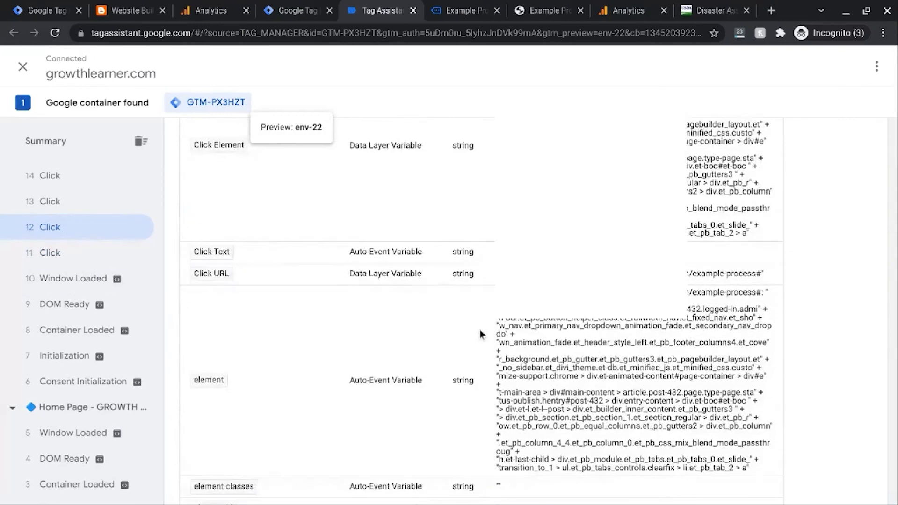
scroll(482, 334, up, 5)
click(248, 286)
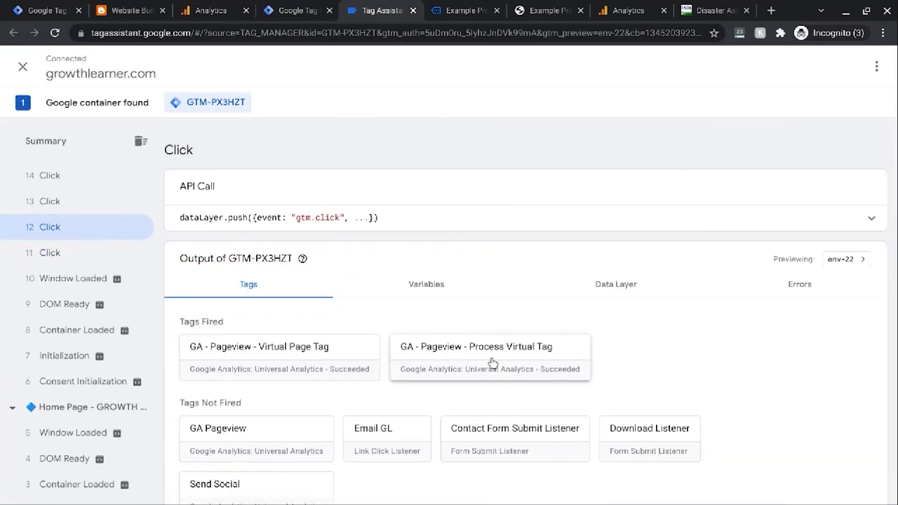
click(443, 361)
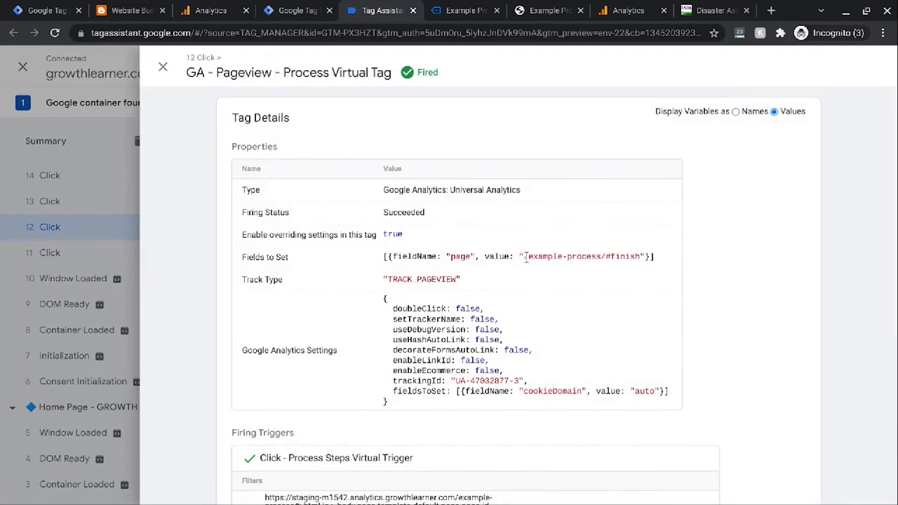
drag(526, 258, 643, 259)
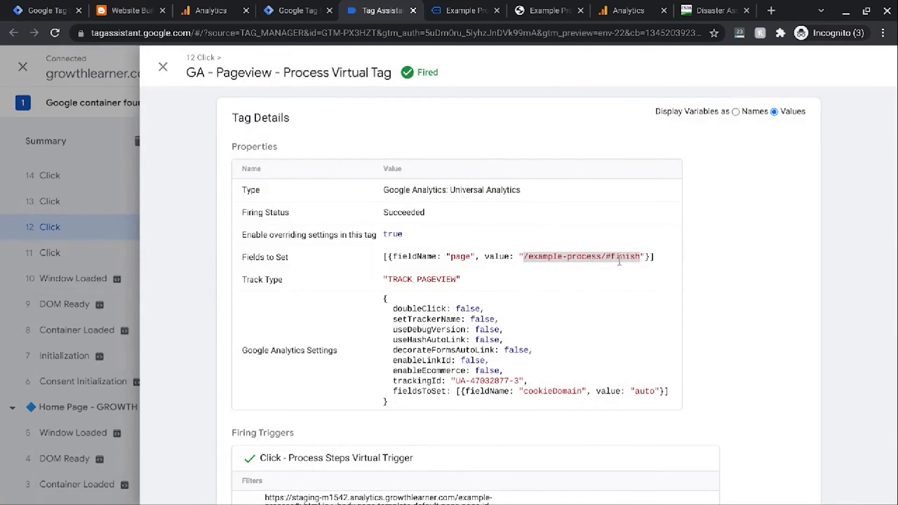
Open the GA - Pageview - Process Virtual Tag's details for Click event 13 and examine its page value under Fields to Set
click(51, 201)
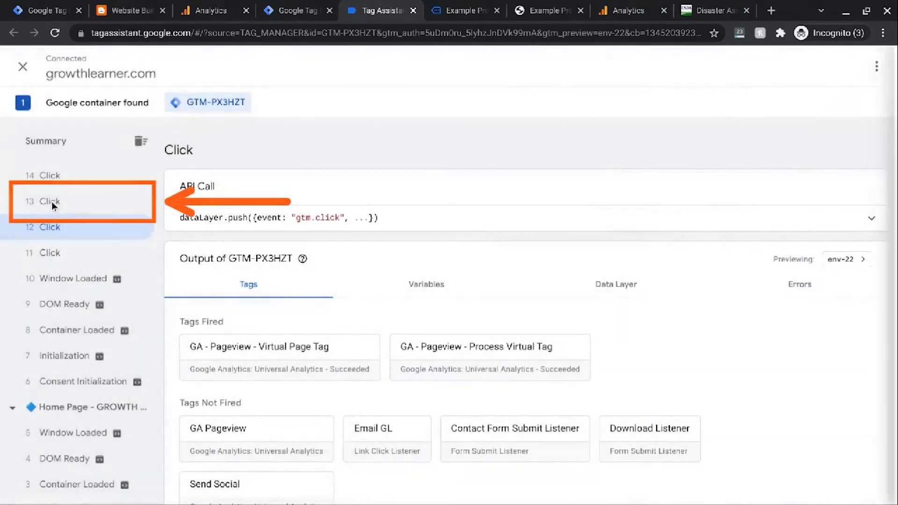
click(50, 206)
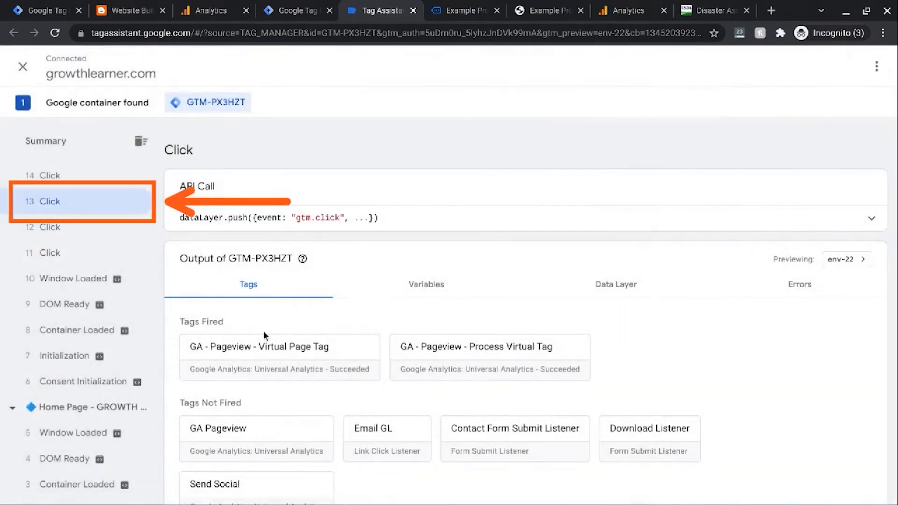
click(470, 364)
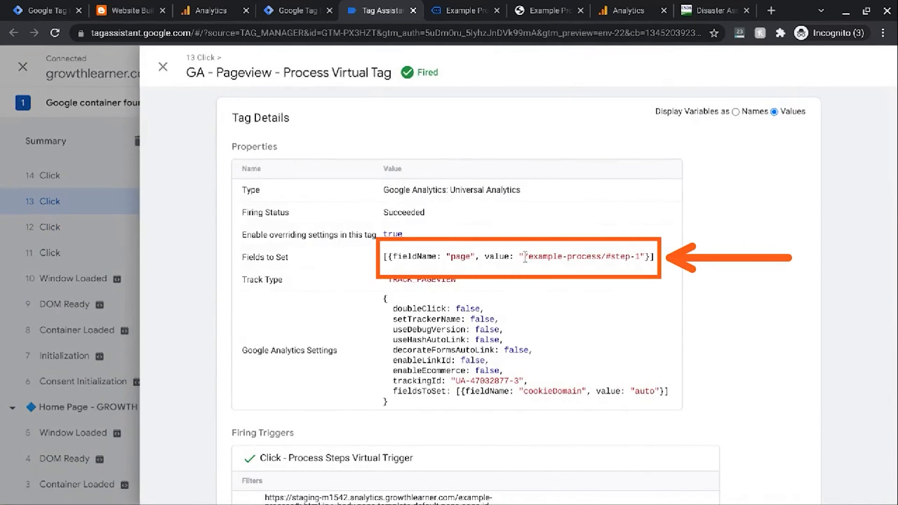
drag(524, 258, 641, 260)
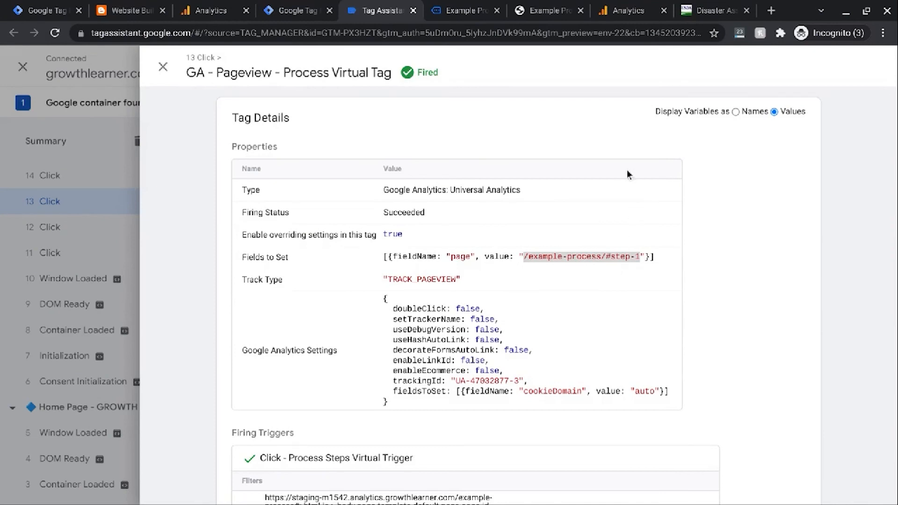
Switch to Google Analytics and view the top active pages and the realtime content pageviews of the last 30 minutes
click(629, 19)
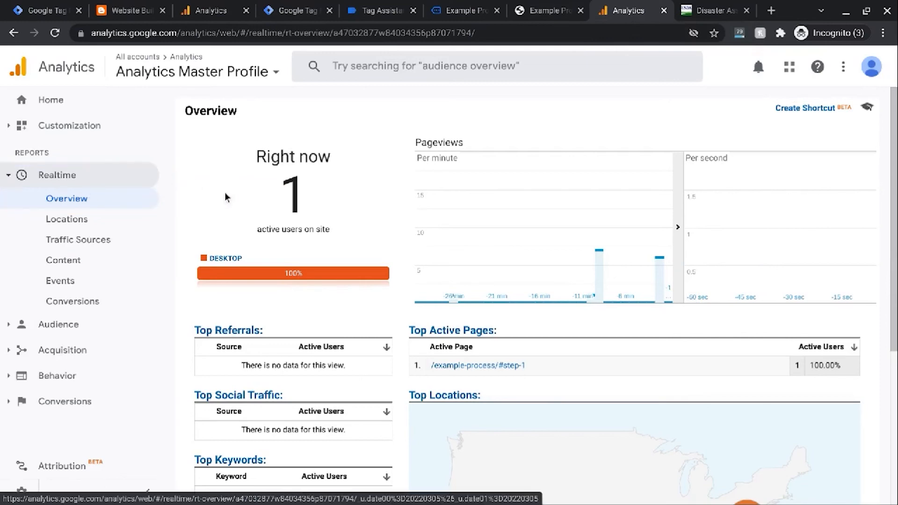
scroll(311, 321, down, 1)
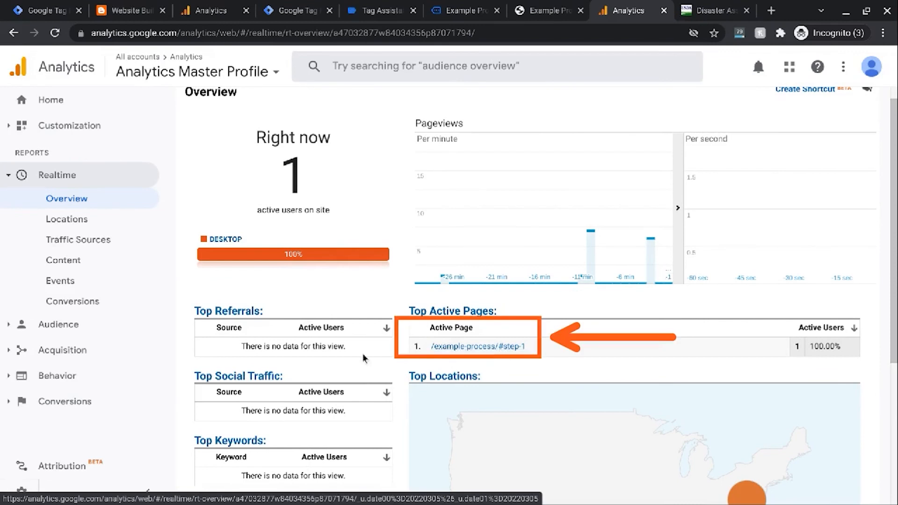
click(68, 265)
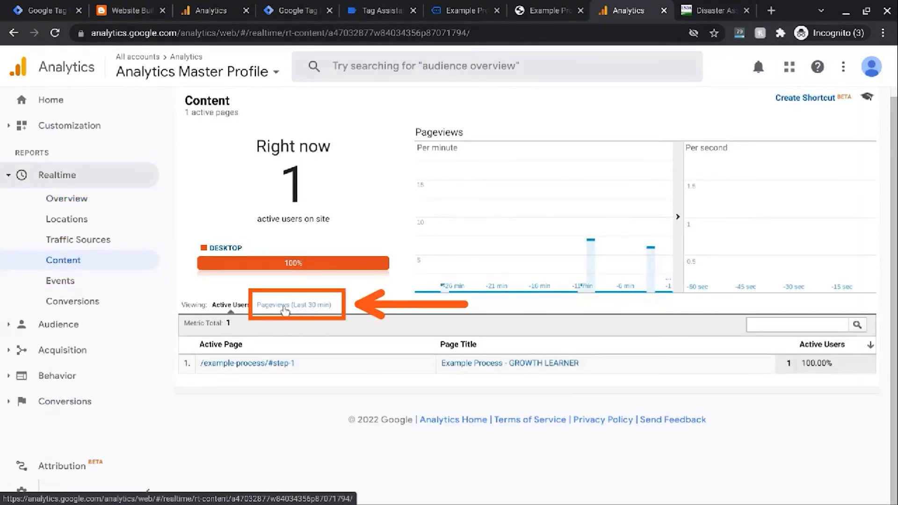
click(282, 305)
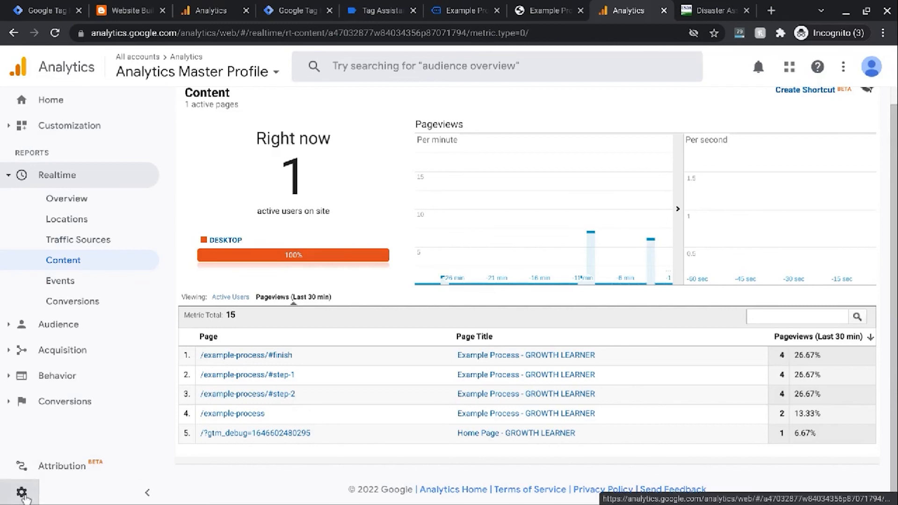
Open the Goals list in the admin settings of the Analytics Master Profile view, checking the Tag Manager workspace on the way
click(24, 495)
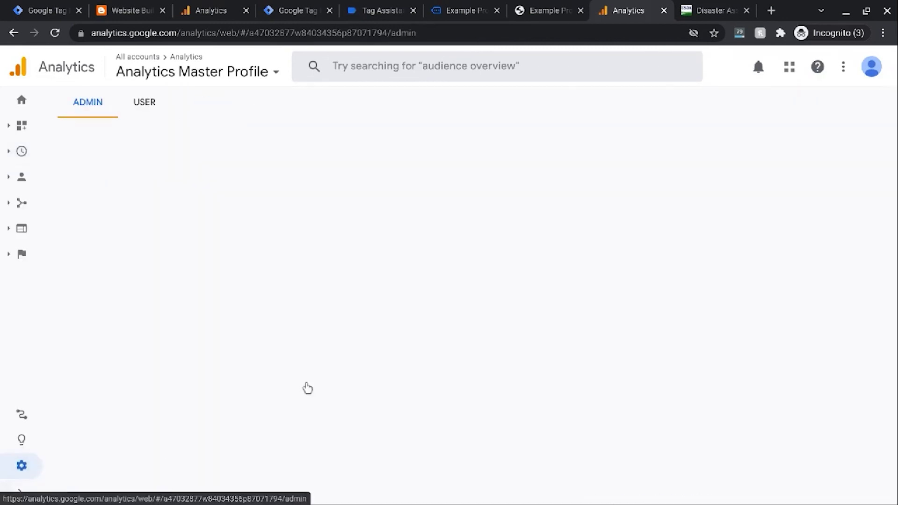
click(309, 10)
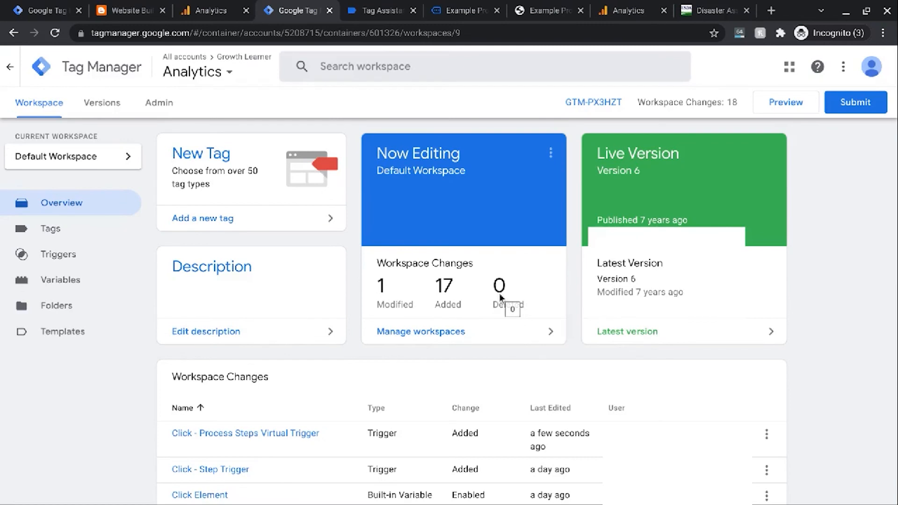
click(611, 15)
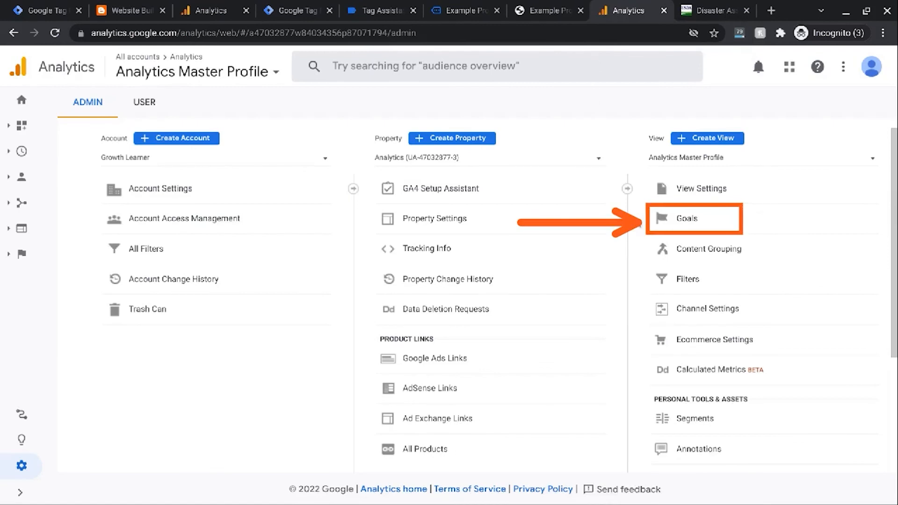
click(696, 222)
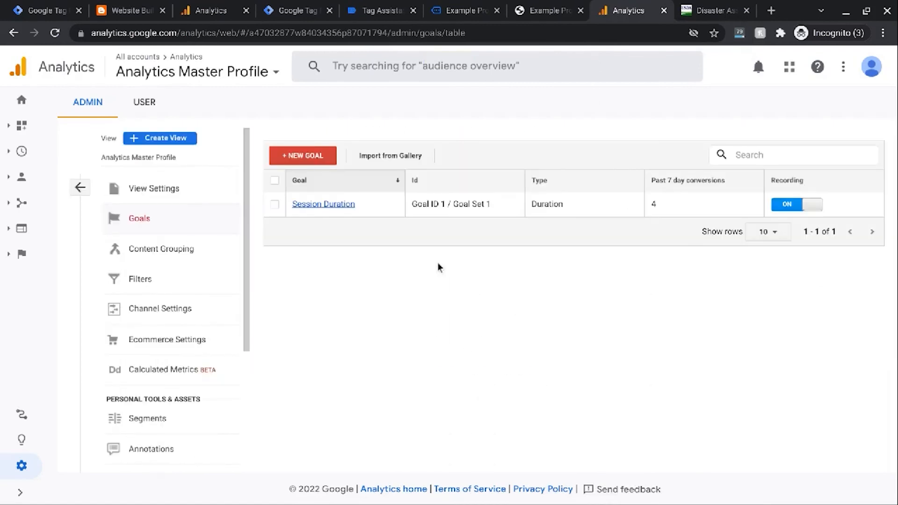
Create a new goal named Example Process with the Destination type and continue to its goal details
click(325, 158)
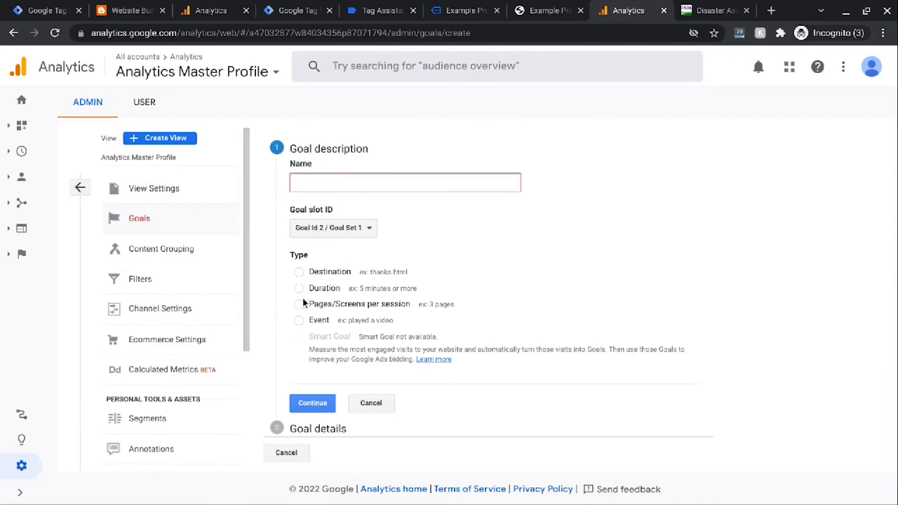
text(Example)
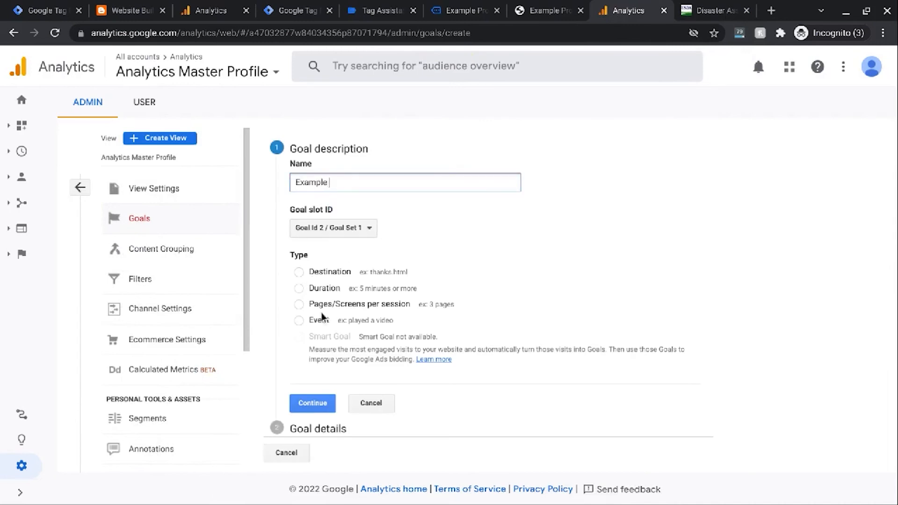
text( Process)
click(309, 402)
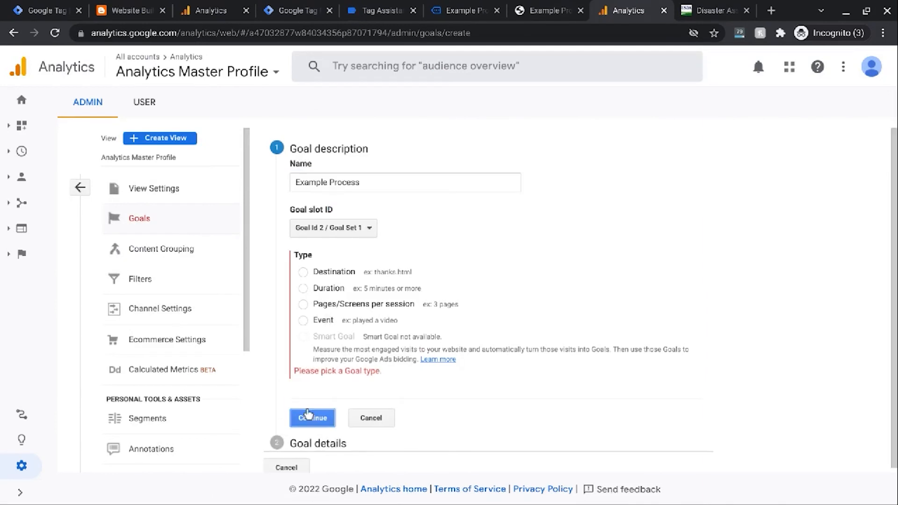
click(302, 272)
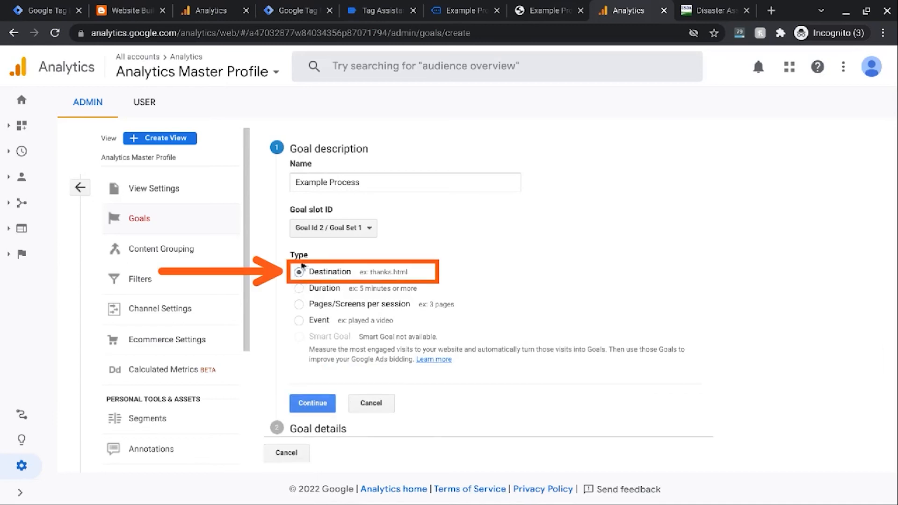
click(313, 404)
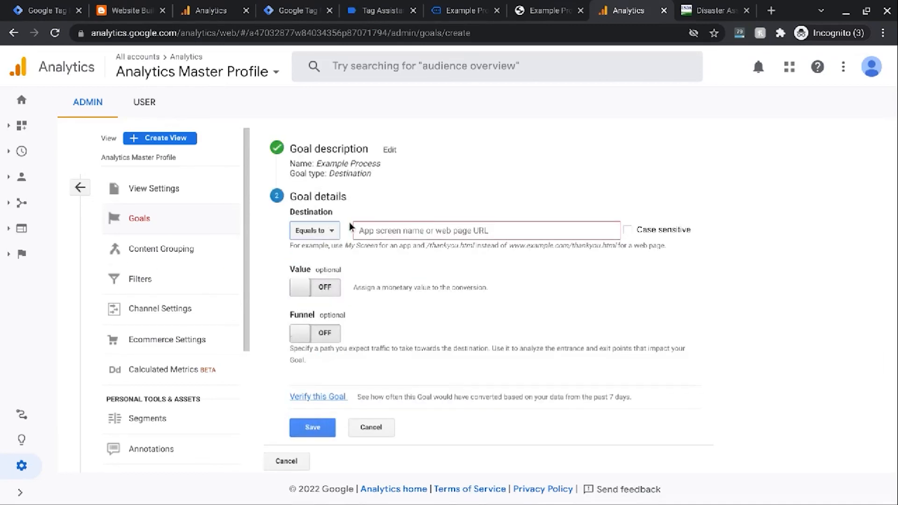
Set the goal's destination to equal /example-process/#finish, checking the path format against the page value in Tag Assistant
click(400, 243)
click(394, 232)
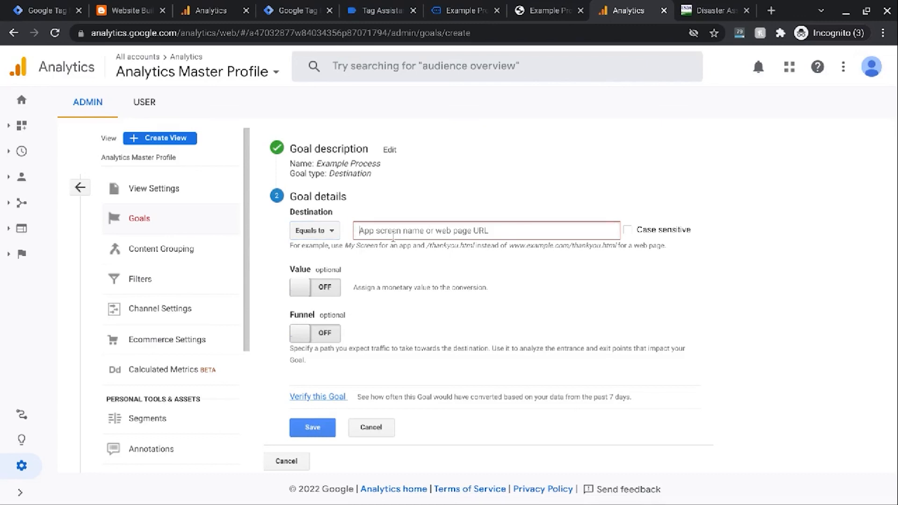
text(/)
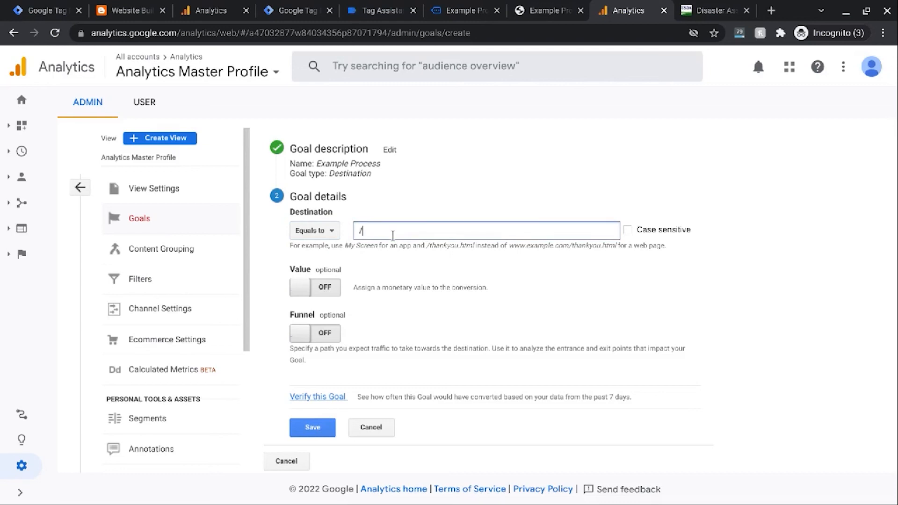
text(example process#)
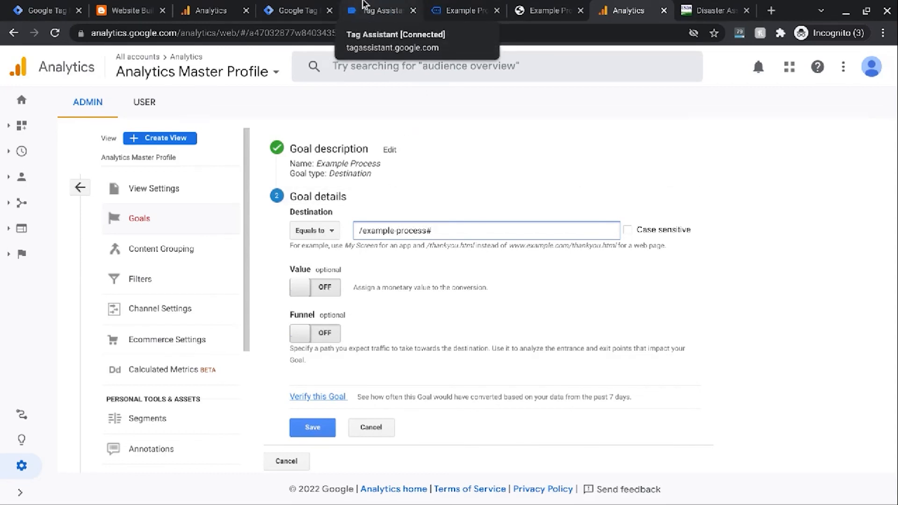
key(Left)
text(/)
click(352, 6)
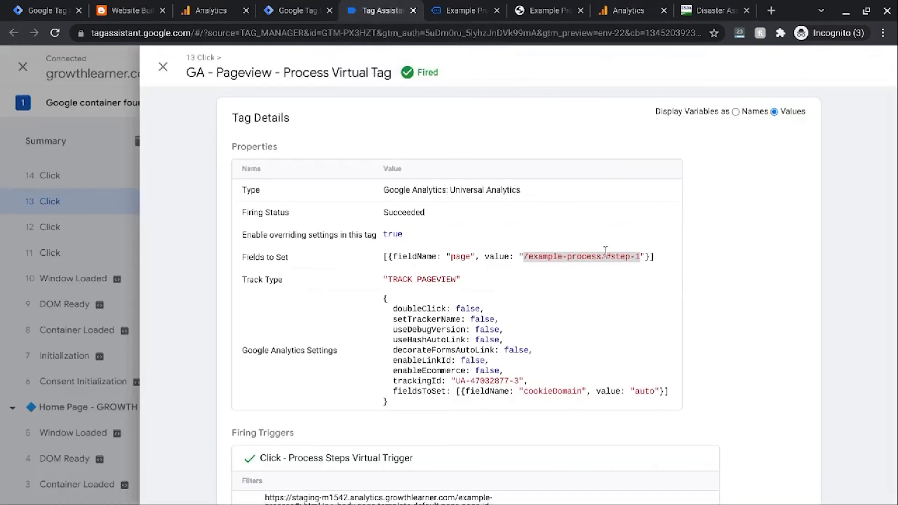
click(653, 6)
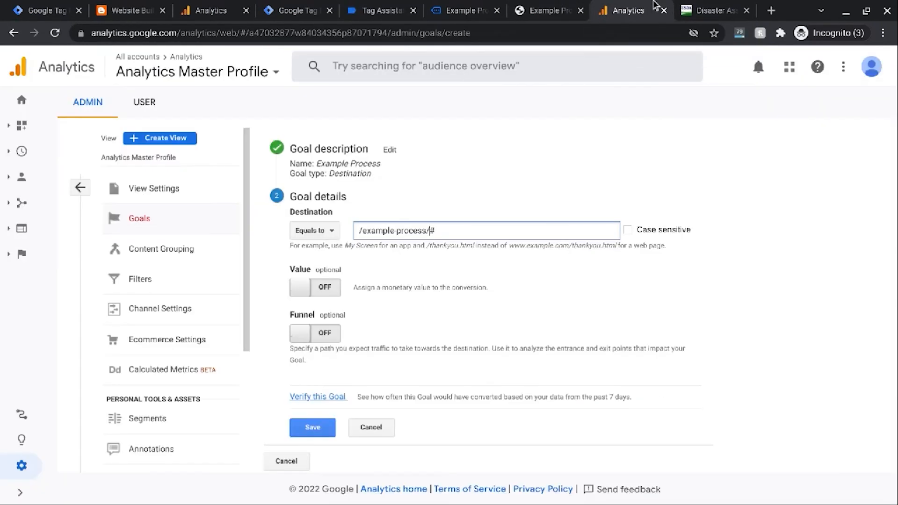
click(506, 236)
text(finish)
Turn on the goal's funnel and define its first step with the name Step 1 and the page /example-process
click(323, 338)
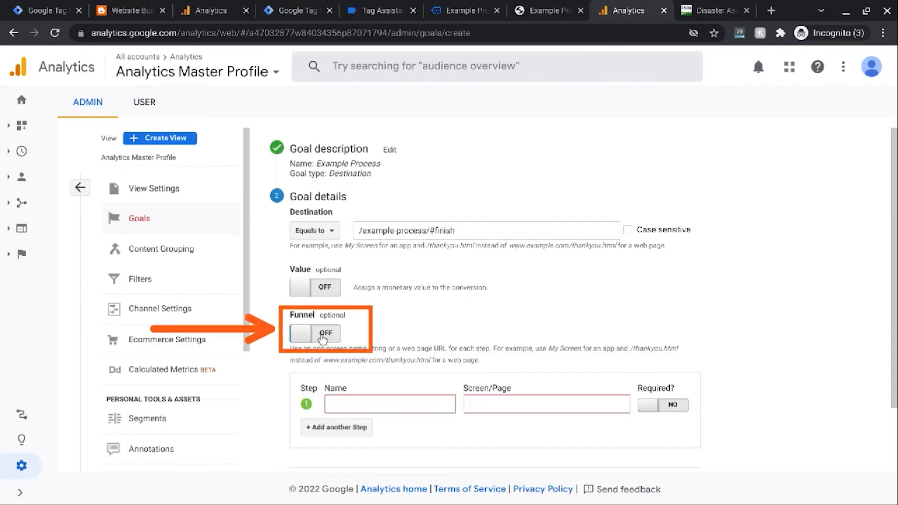
click(362, 403)
text(Examp)
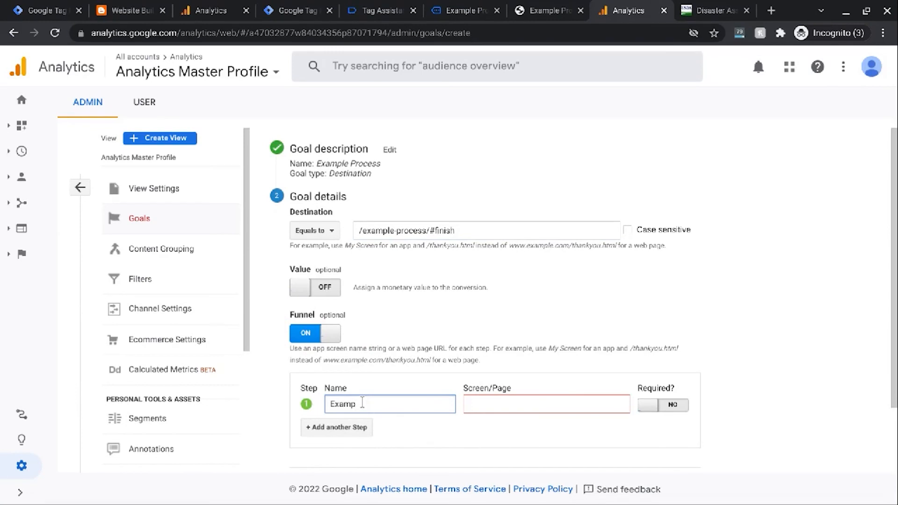
text(lStep 1)
click(530, 405)
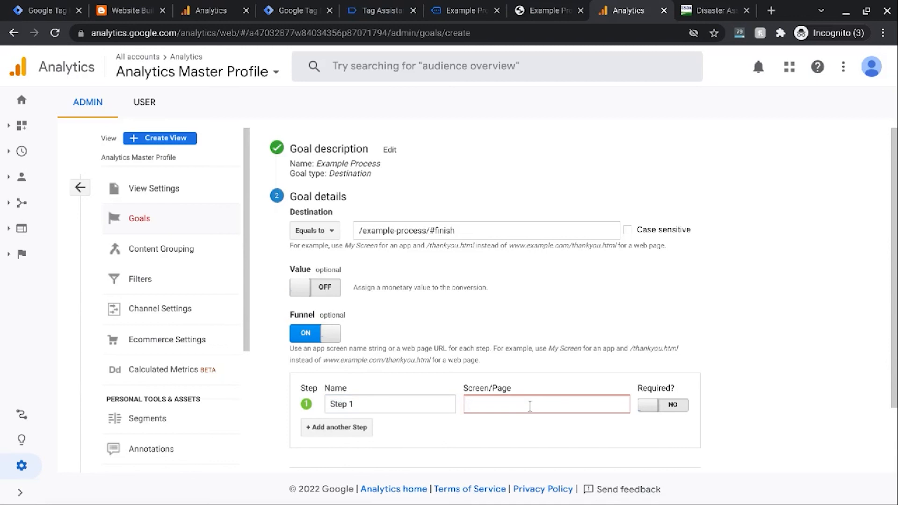
text(/examp)
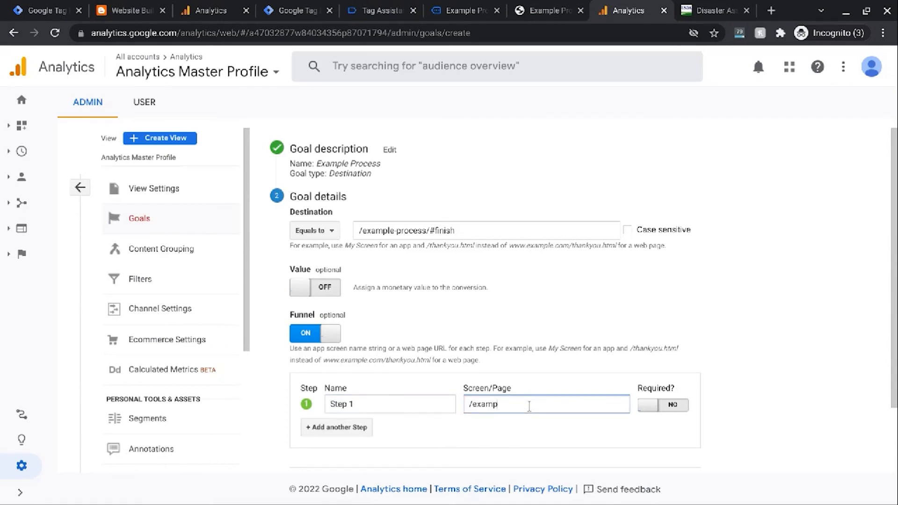
text(le-process/#)
key(BackSpace)
Add a second funnel step with the name Step 2 and the page /example-process/#step-2
click(355, 430)
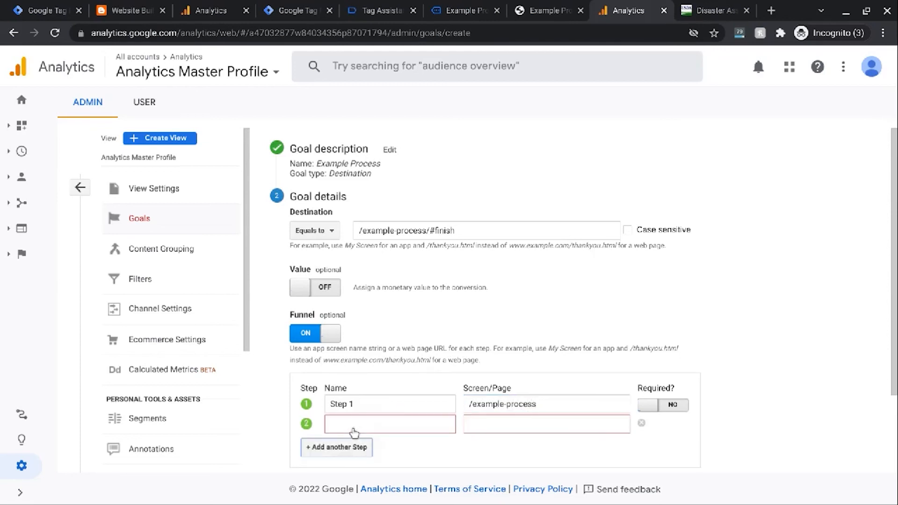
click(404, 421)
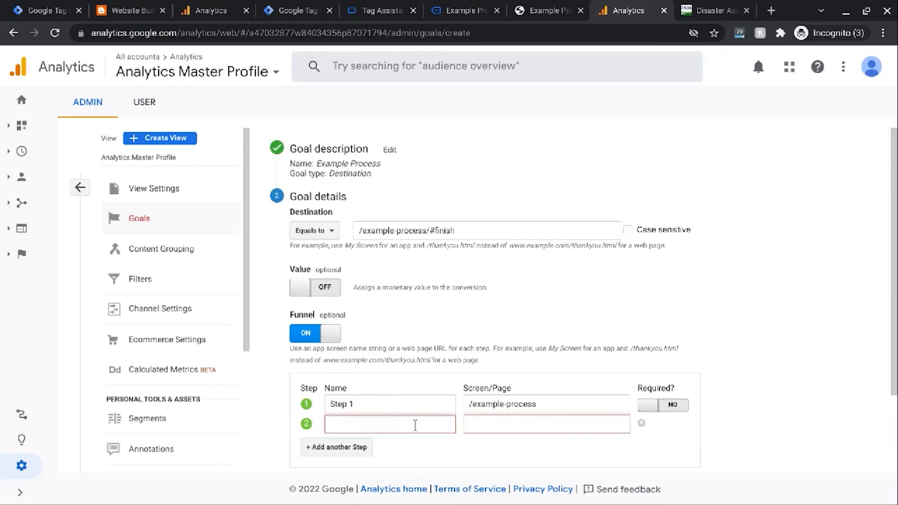
text(Step 2)
click(503, 422)
text(/e)
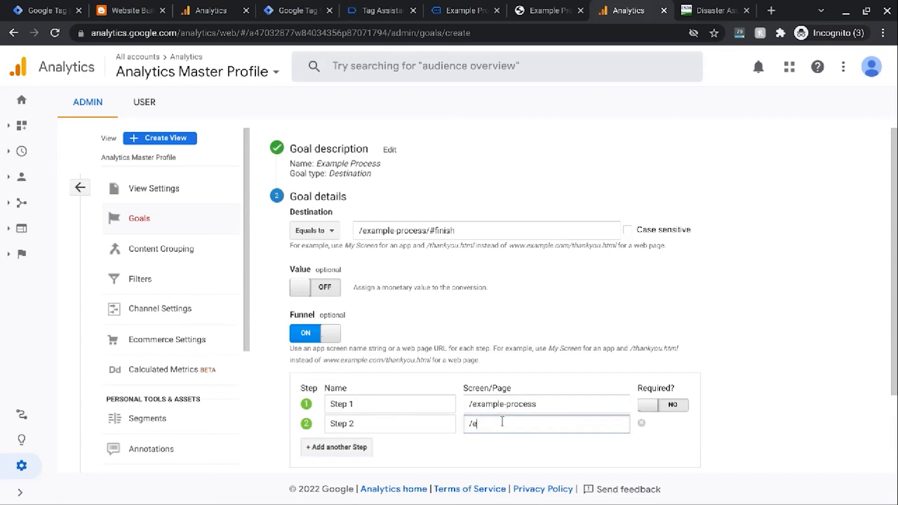
text(xample-process/#s)
text(tep-2)
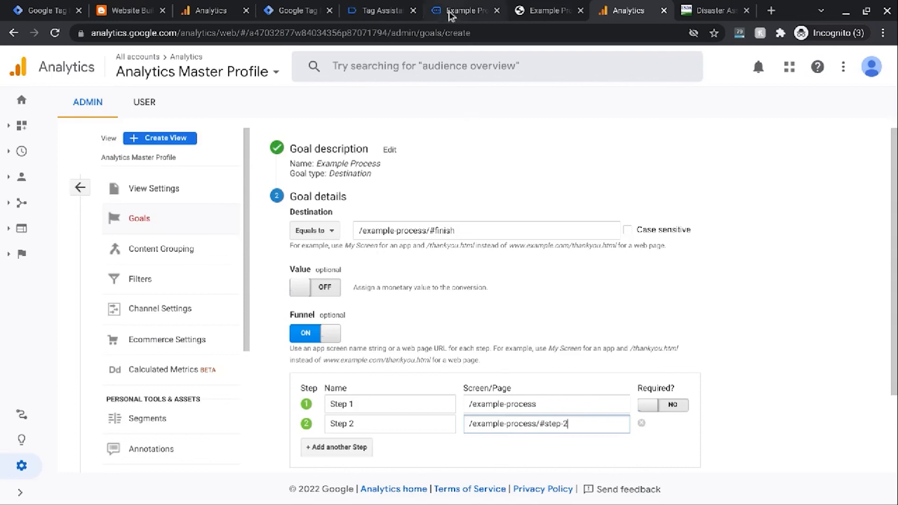
Switch to Tag Assistant and check the page value of GA - Pageview - Process Virtual Tag for click event 11
click(381, 10)
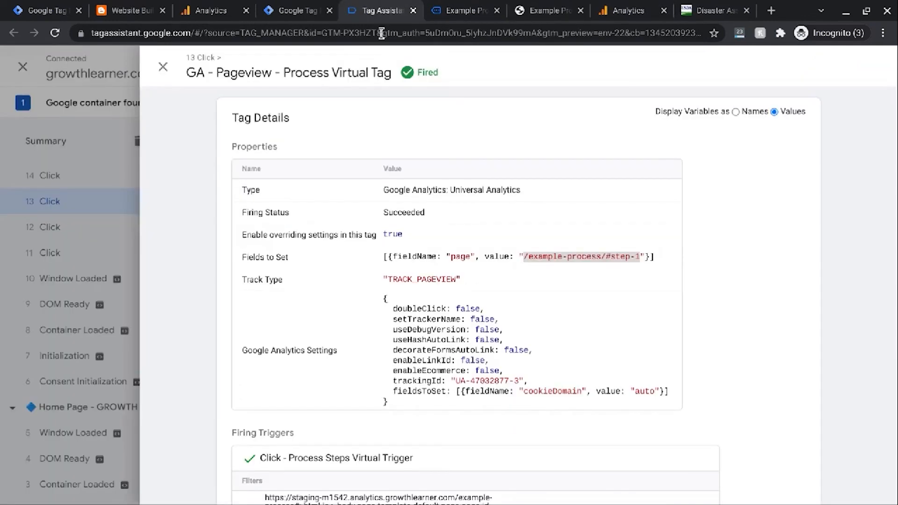
click(67, 232)
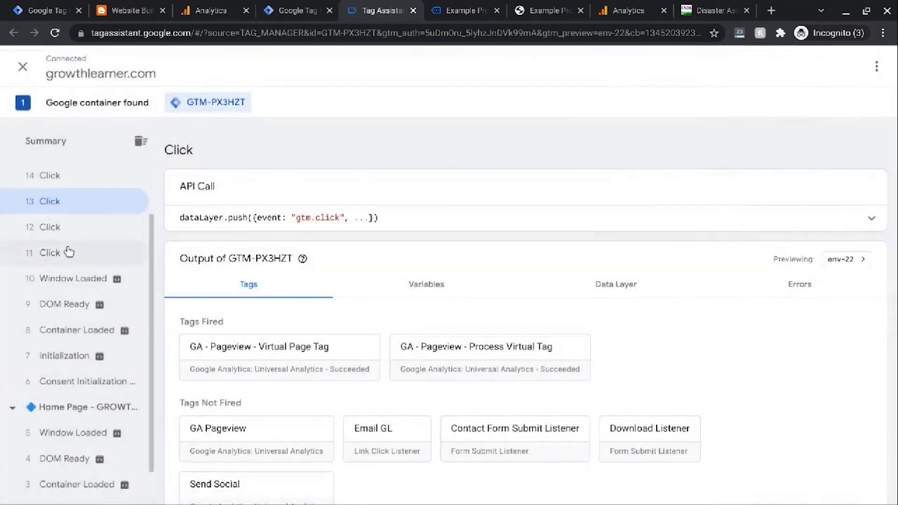
click(66, 252)
mouse_move(302, 258)
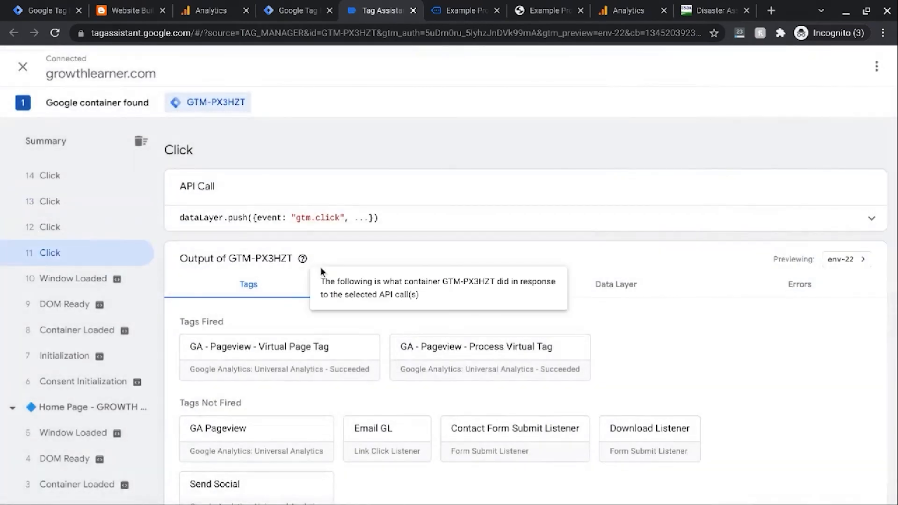
click(466, 347)
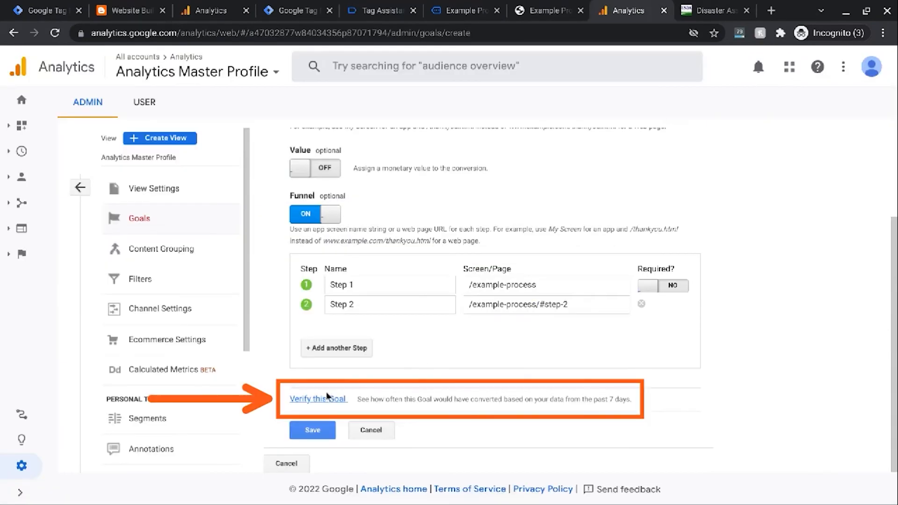
Verify the Example Process goal against the Analytics data from the past 7 days
click(324, 400)
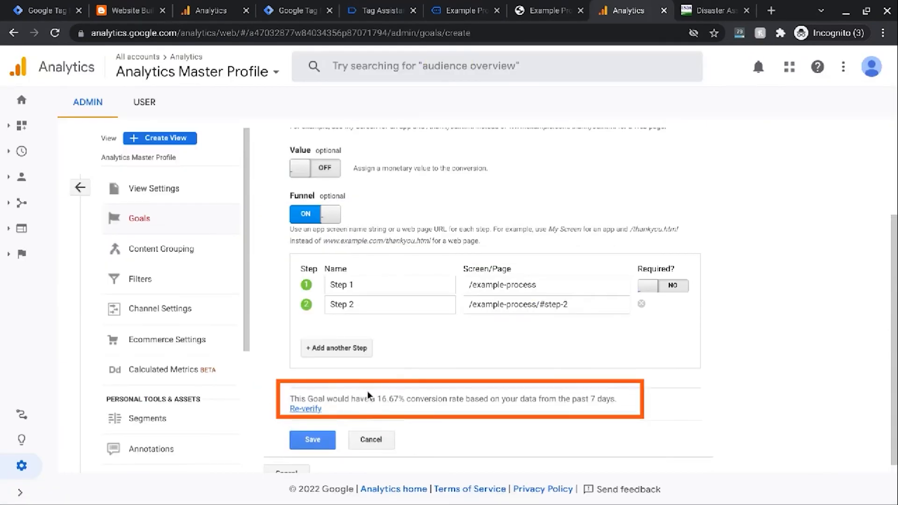